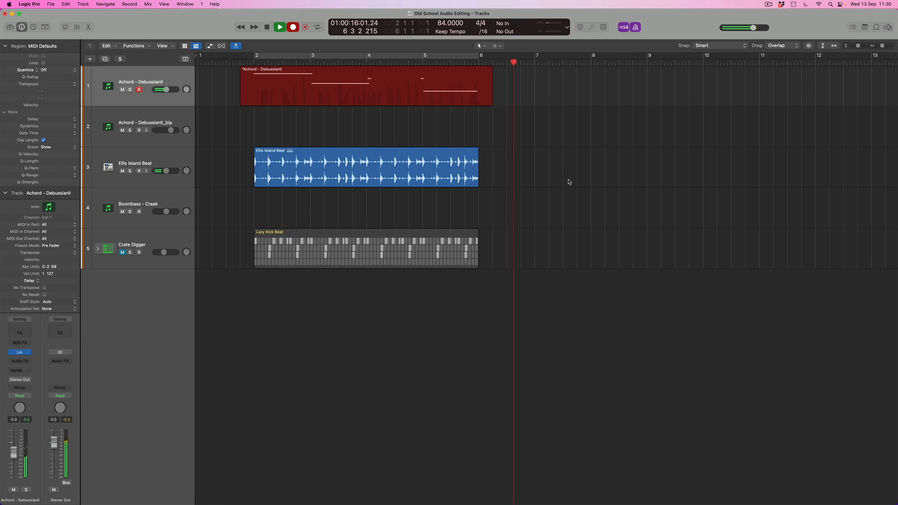
Stop recording the chord part and quantize the new region on the first track to 1/4 Note.
{"action": "key", "text": "space"}
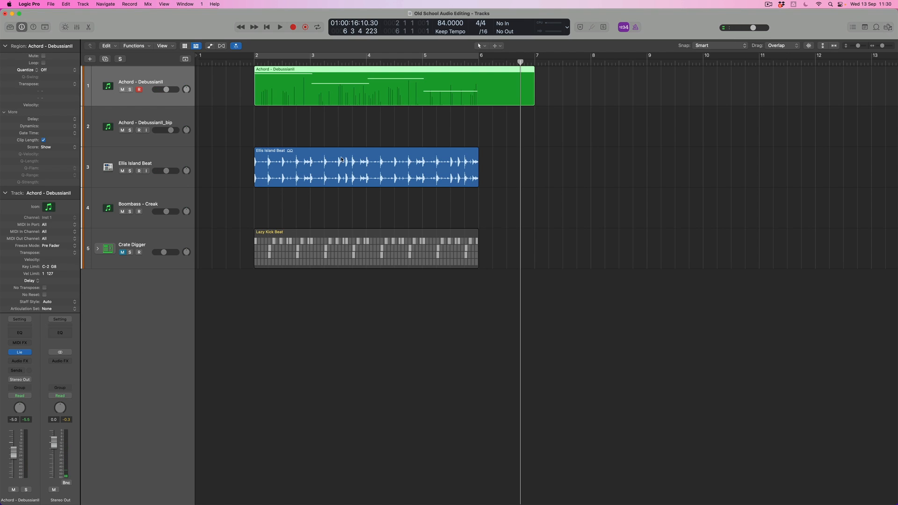
{"action": "left_click", "coordinate": [70, 69]}
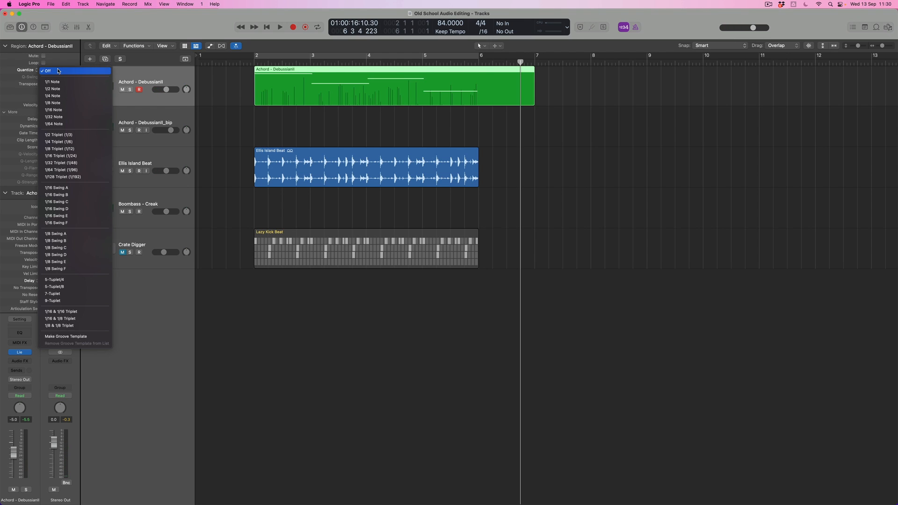
{"action": "left_click", "coordinate": [62, 100]}
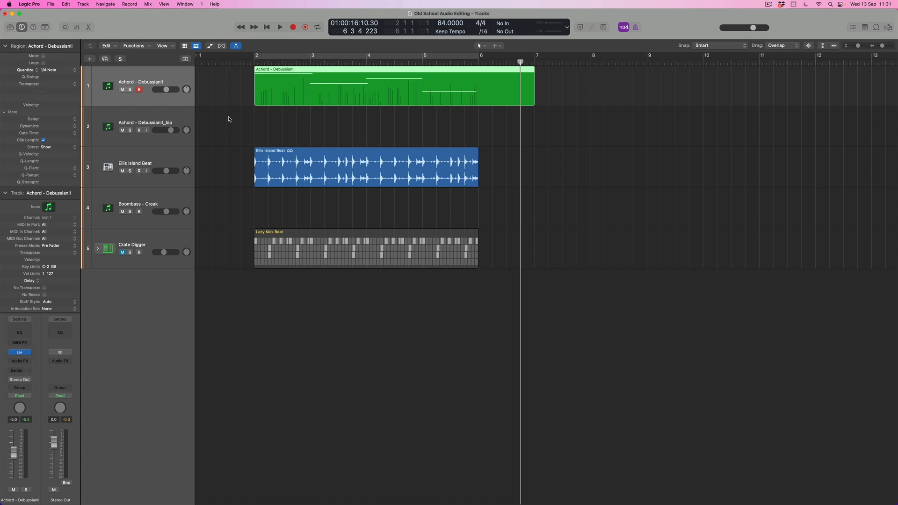
Bounce the quantized chord region in place onto the Achord - DebussianII_bip track, naming it Wonky Chords and muting the source.
{"action": "left_click", "coordinate": [157, 120]}
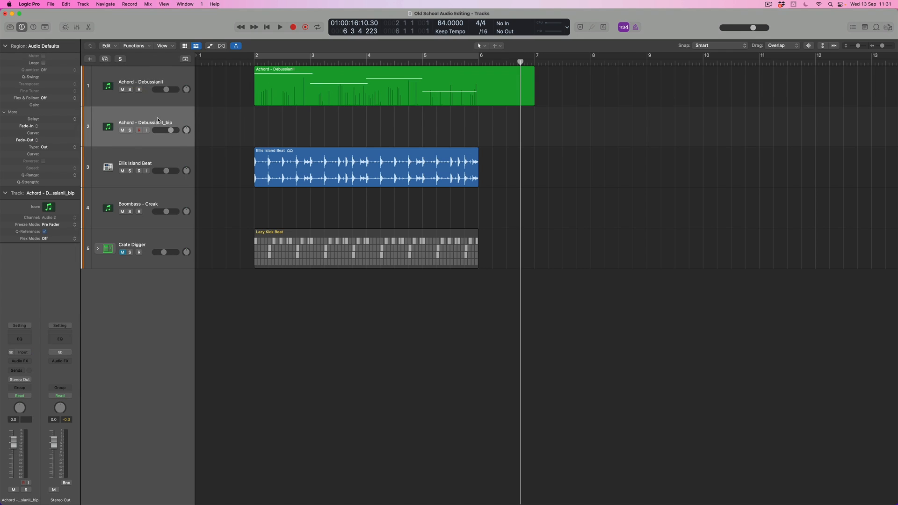
{"action": "key", "text": "ctrl"}
{"action": "left_click", "coordinate": [277, 96], "text": "ctrl"}
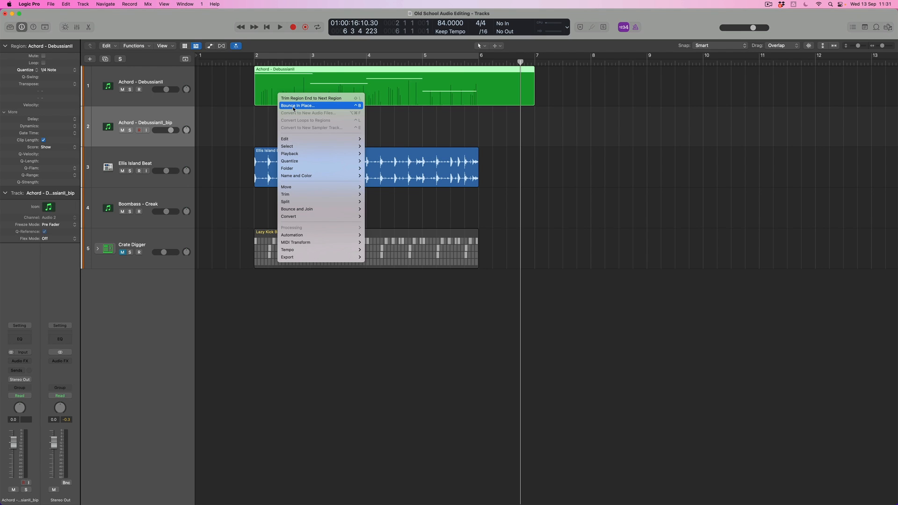
{"action": "mouse_move", "coordinate": [318, 210]}
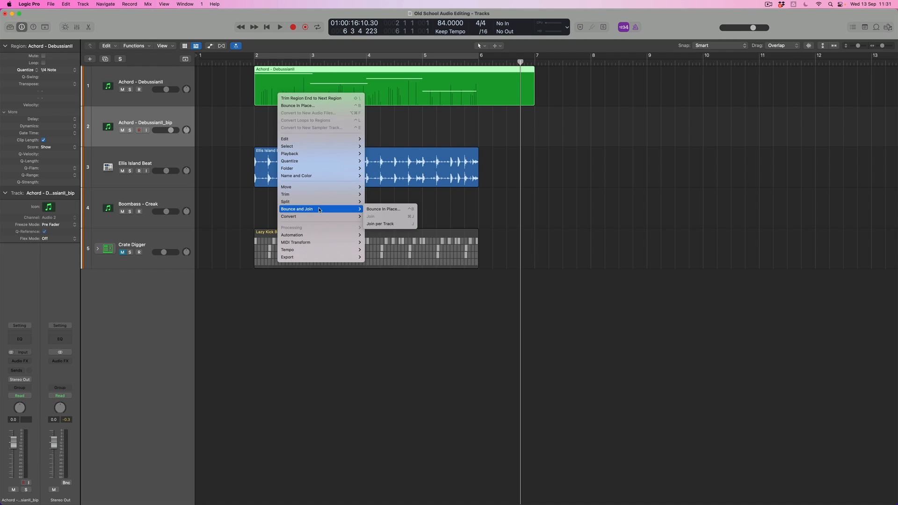
{"action": "left_click", "coordinate": [388, 210]}
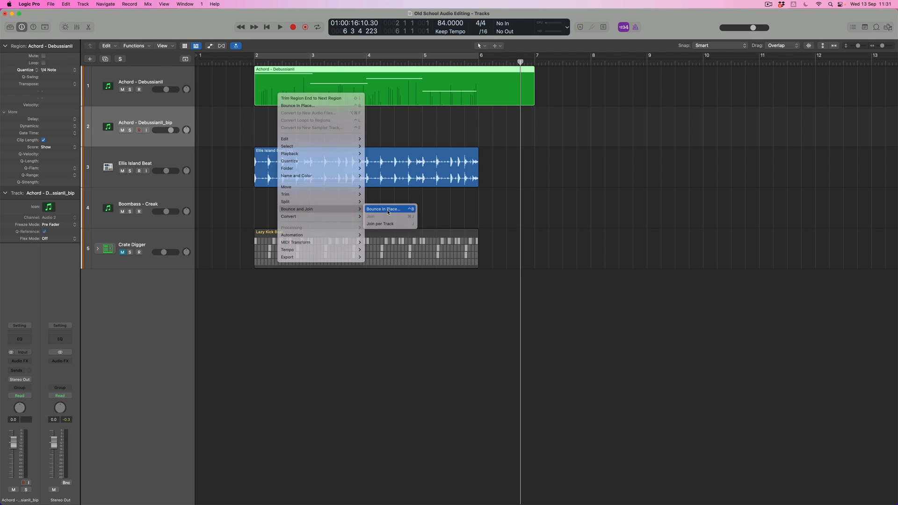
{"action": "left_click", "coordinate": [412, 219]}
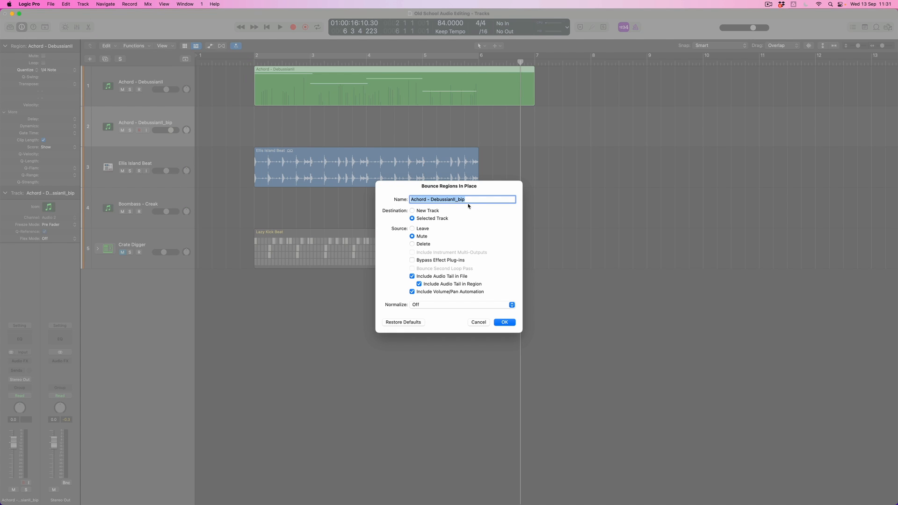
{"action": "type", "text": "Wonky Chords"}
{"action": "left_click", "coordinate": [504, 322]}
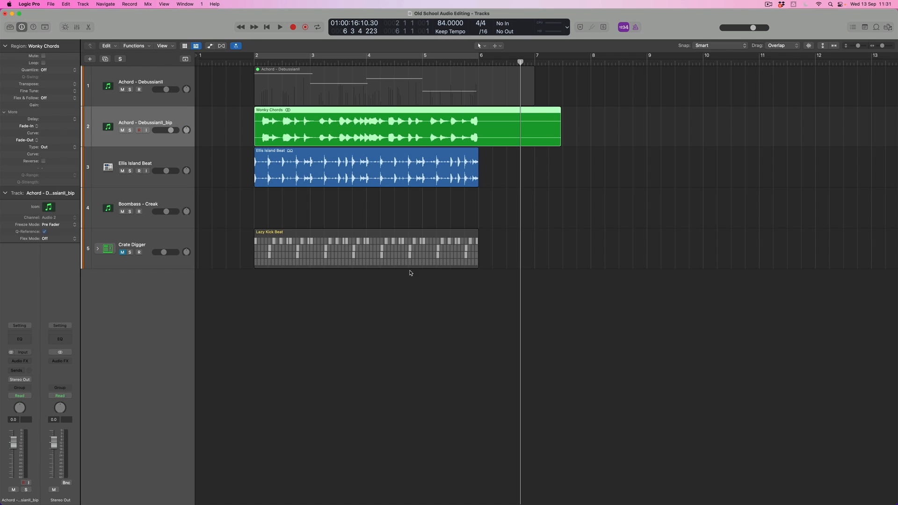
Mute the bounced chord track and play the Ellis Island Beat alone from just before bar 2.
{"action": "left_click", "coordinate": [337, 207]}
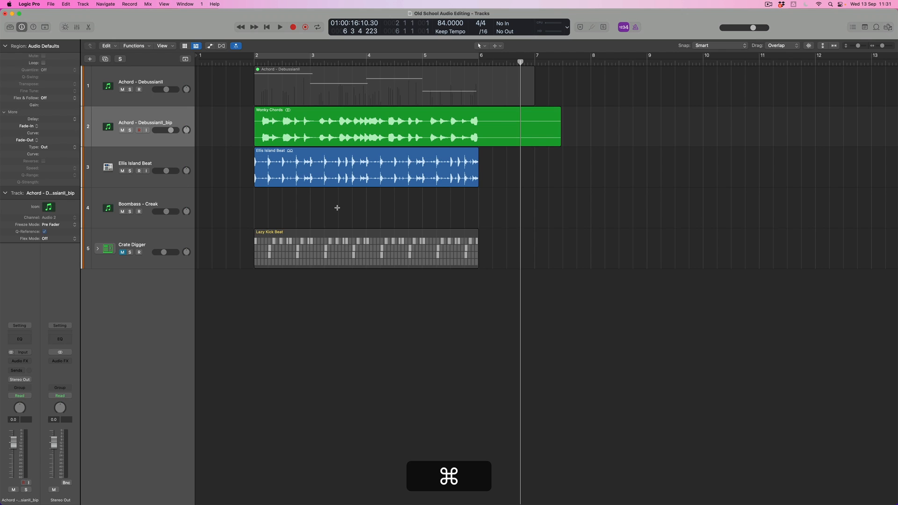
{"action": "key", "text": "super+Down"}
{"action": "key", "text": "super+Right"}
{"action": "key", "text": "super+Left"}
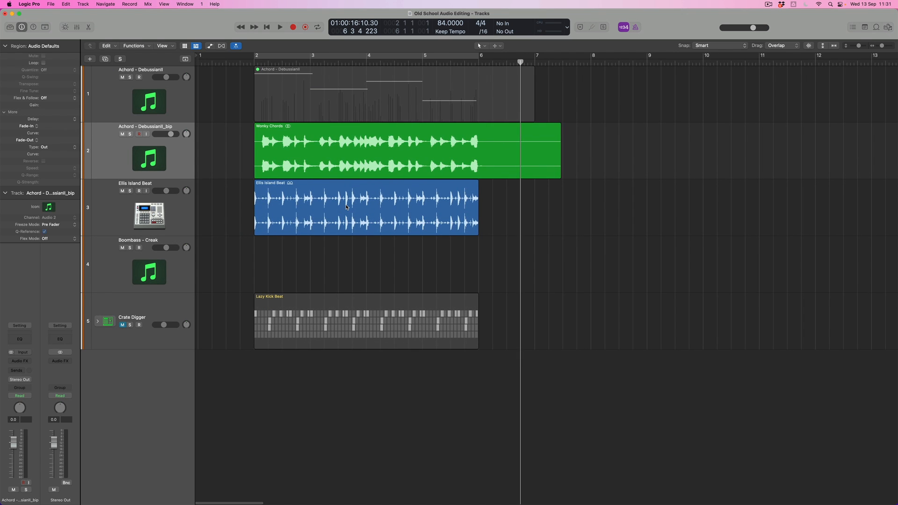
{"action": "left_click", "coordinate": [122, 135]}
{"action": "left_click", "coordinate": [277, 205]}
{"action": "left_click", "coordinate": [232, 63]}
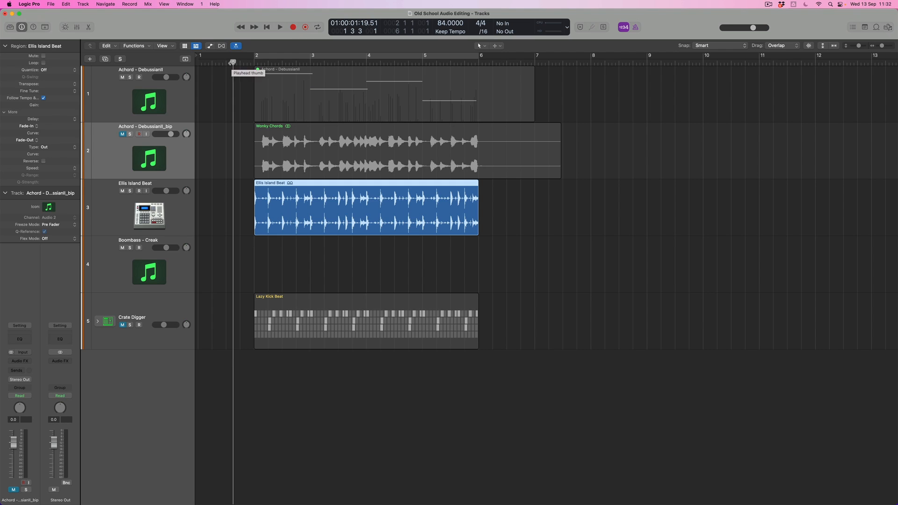
{"action": "key", "text": "k"}
{"action": "key", "text": "space"}
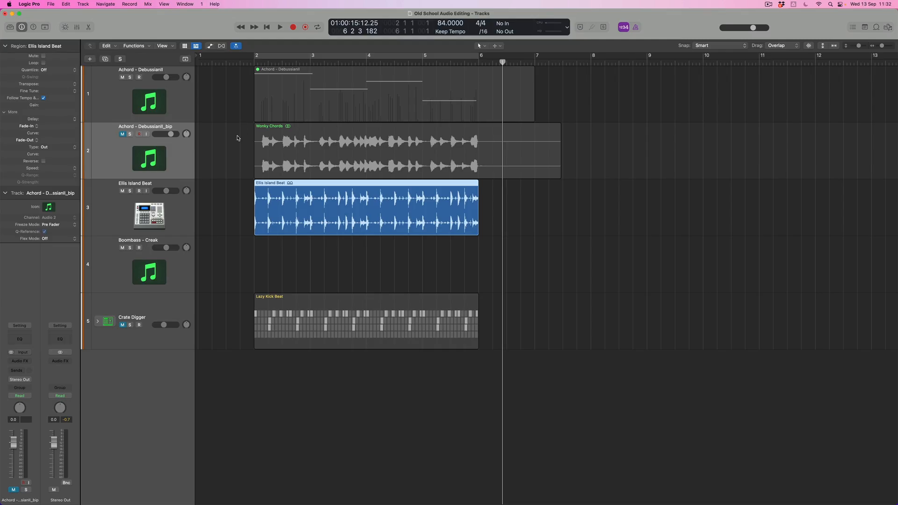
Unmute the bounced chord track and line up its enlarged waveform with the Ellis Island Beat from bar 2.
{"action": "key", "text": "super"}
{"action": "key", "text": "super+Right"}
{"action": "key", "text": "super+Right"}
{"action": "key", "text": "super+Right"}
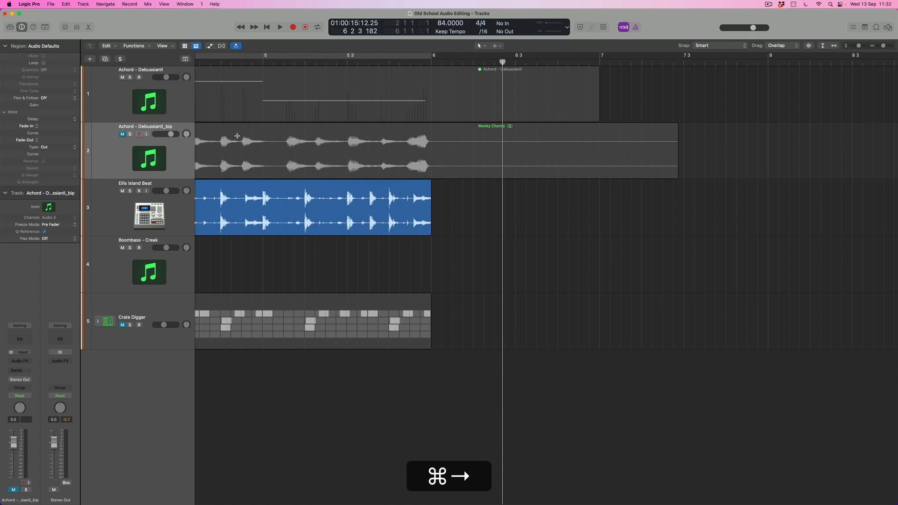
{"action": "scroll", "coordinate": [410, 210], "scroll_direction": "left", "scroll_amount": 10}
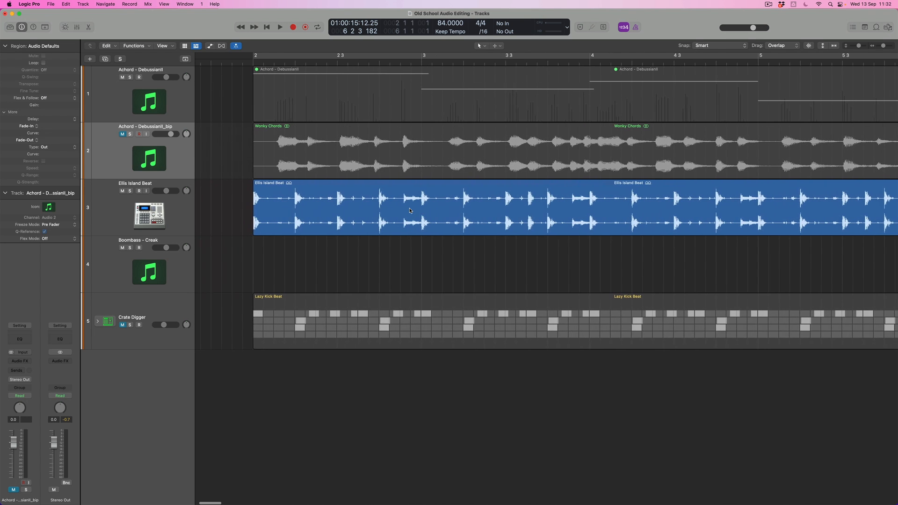
{"action": "left_click", "coordinate": [123, 134]}
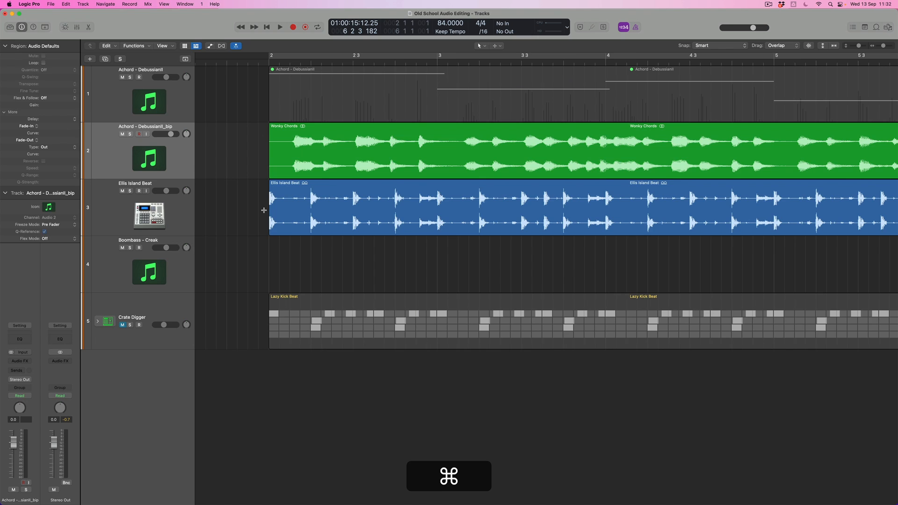
{"action": "key", "text": "super+Right"}
{"action": "key", "text": "super+Down"}
{"action": "key", "text": "super+Down"}
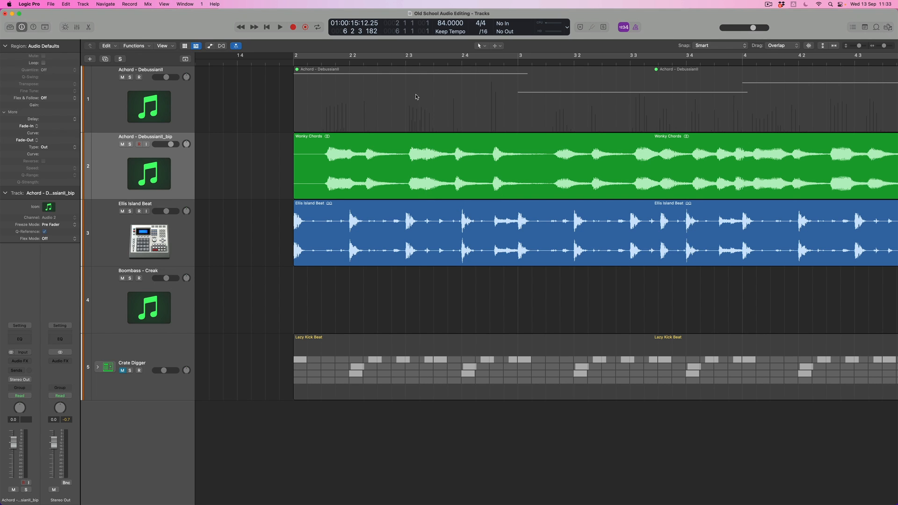
Play the bounced chords against the beat from position 2 3 to check the timing up close.
{"action": "left_click", "coordinate": [405, 61]}
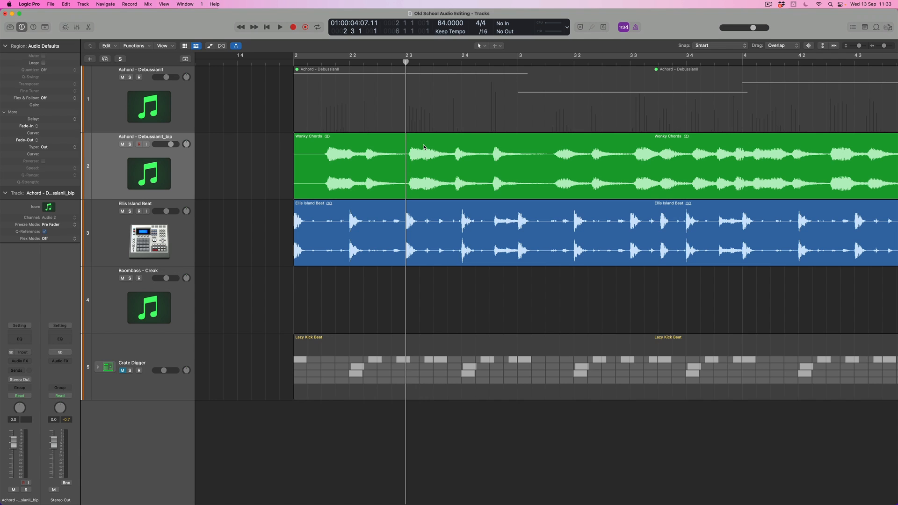
{"action": "key", "text": "super+Right"}
{"action": "key", "text": "super+Right"}
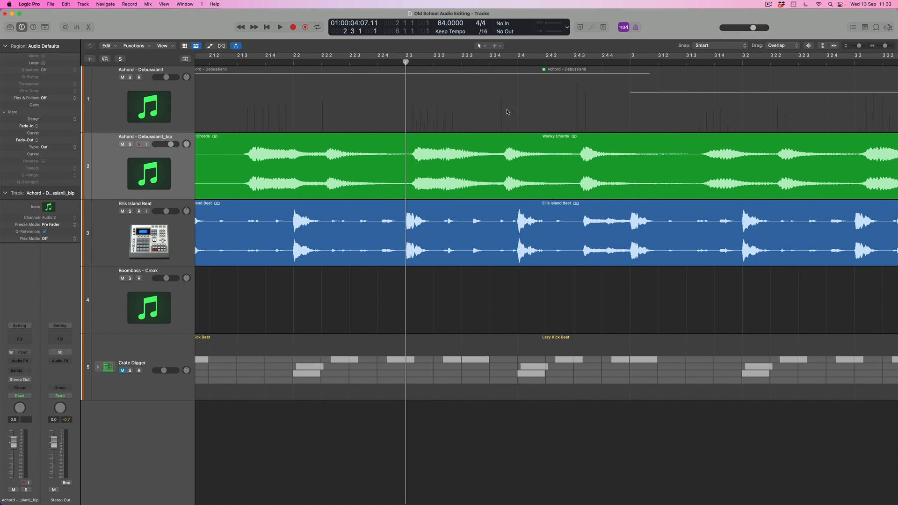
{"action": "key", "text": "space"}
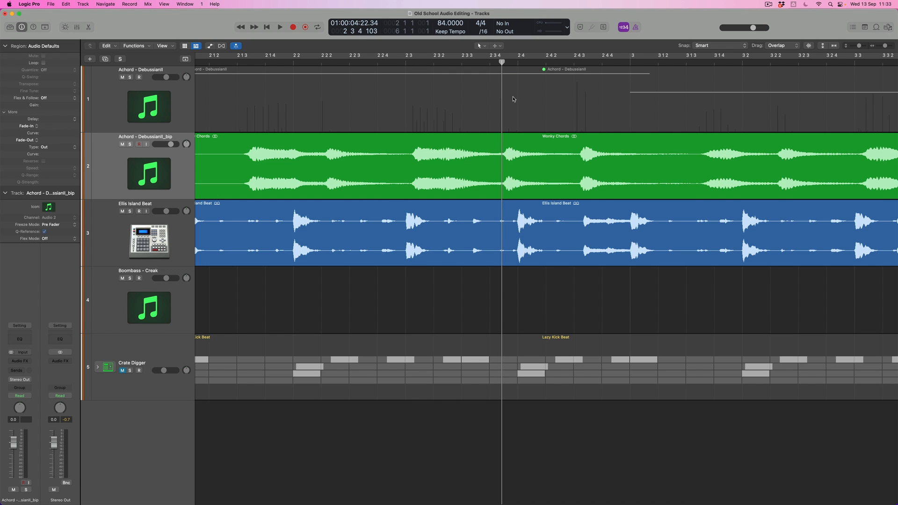
Enable a playback cycle from bar 2 to bar 6 and play the chords together with the beat.
{"action": "key", "text": "super+Left"}
{"action": "key", "text": "super+Left"}
{"action": "key", "text": "super+Left"}
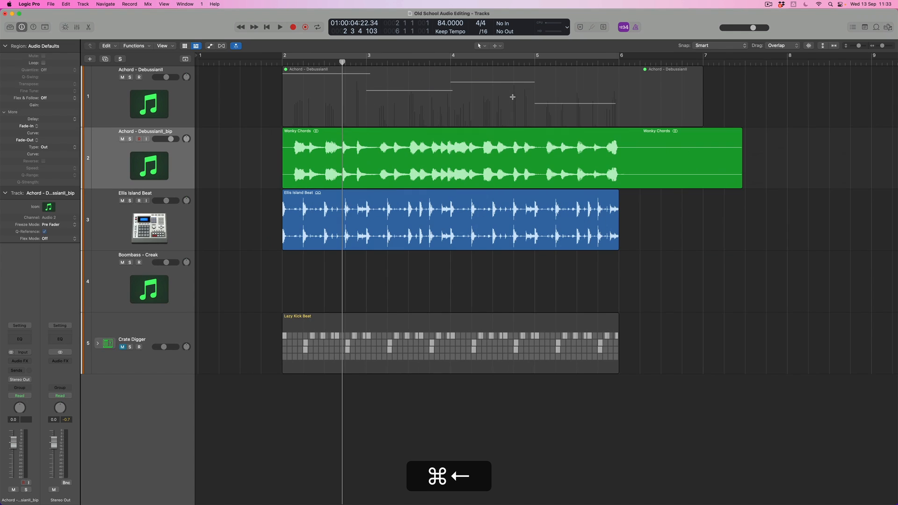
{"action": "left_click", "coordinate": [302, 59]}
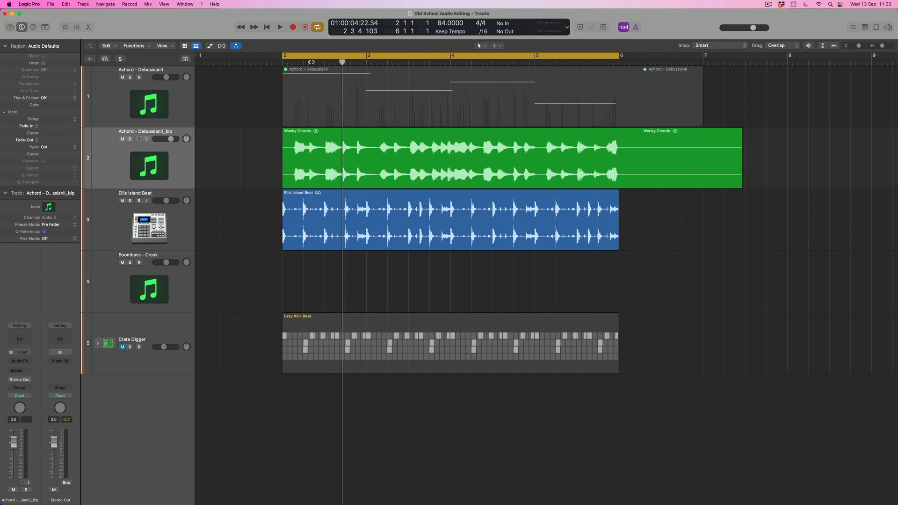
{"action": "key", "text": "space"}
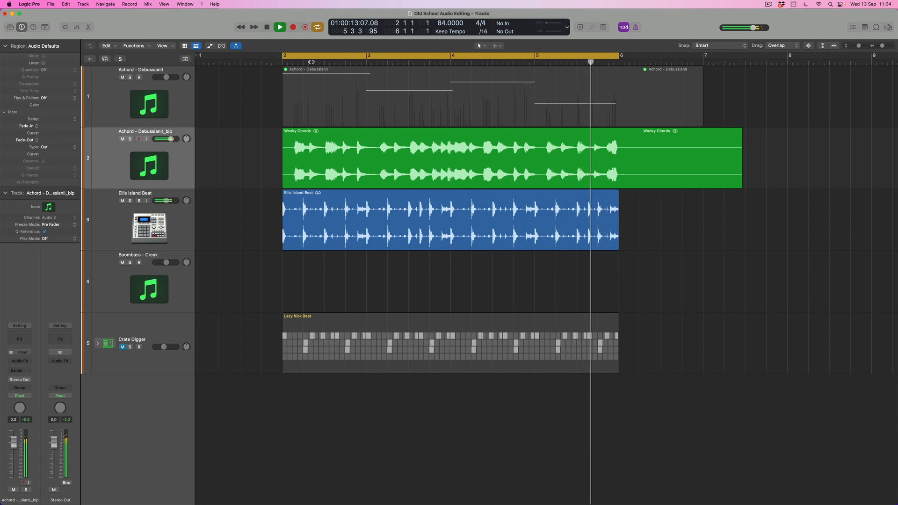
{"action": "key", "text": "0"}
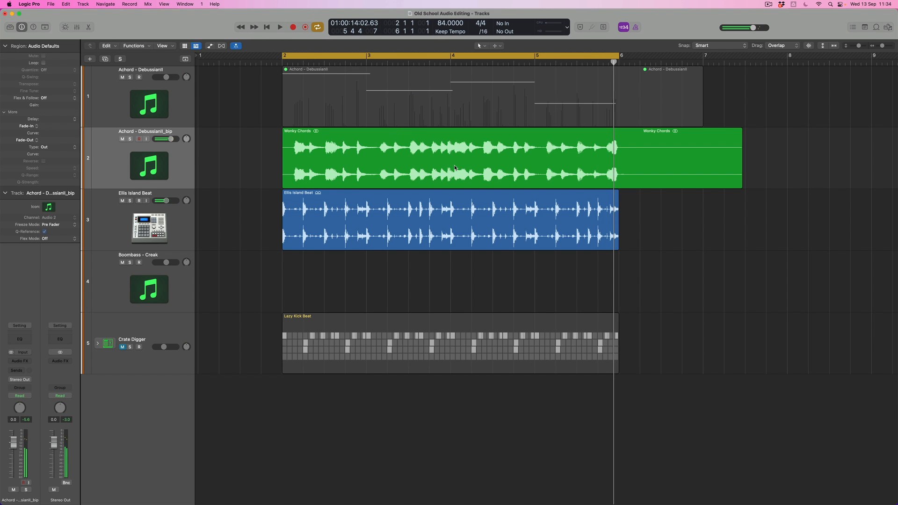
Split the Wonky Chords region with the Scissors tool just after beat 3 4 and again shortly before beat 4 2.
{"action": "left_click", "coordinate": [438, 140]}
{"action": "left_click", "coordinate": [430, 62]}
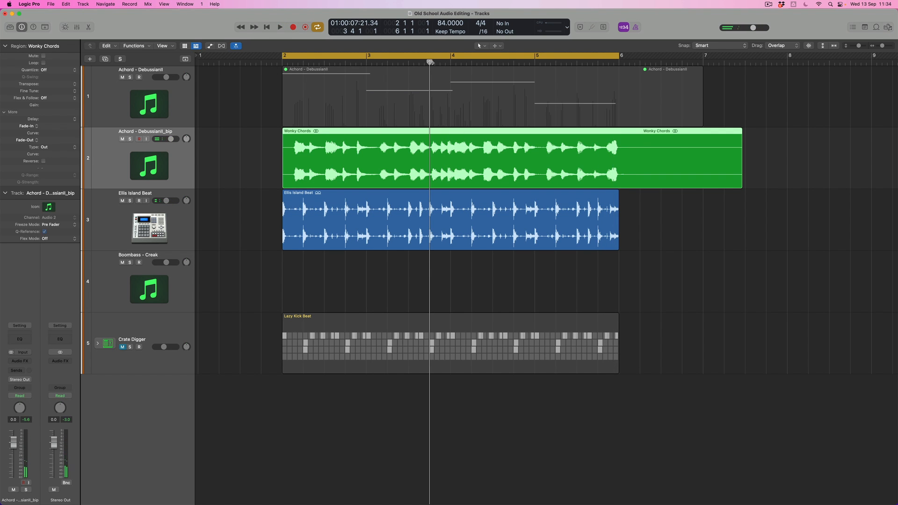
{"action": "key", "text": "super+Right"}
{"action": "key", "text": "super+Right"}
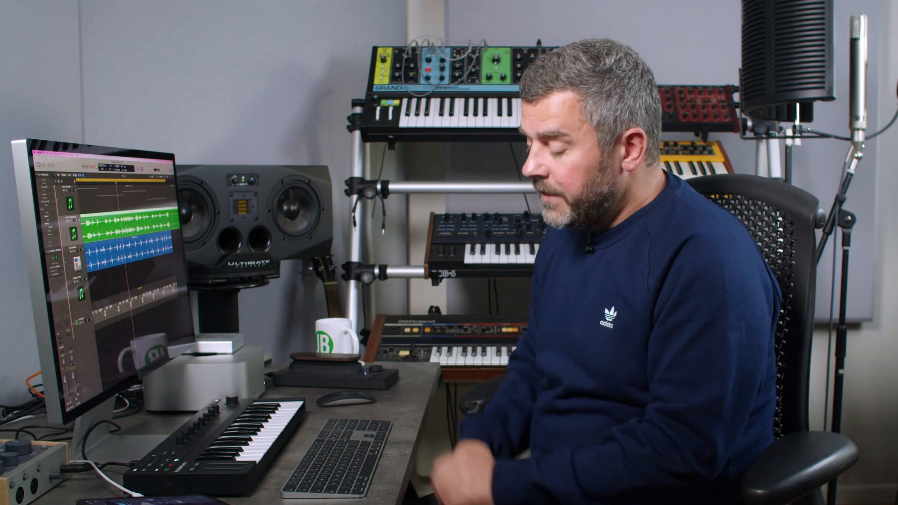
{"action": "key", "text": "t"}
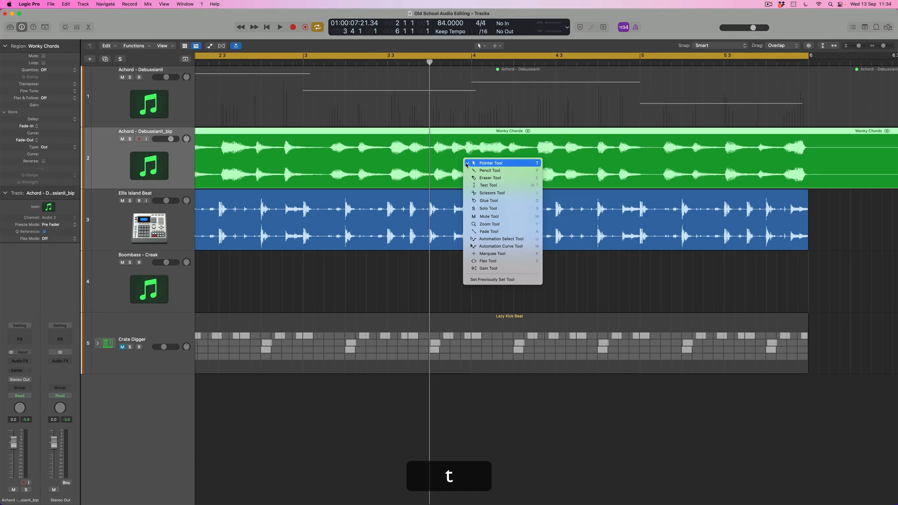
{"action": "left_click", "coordinate": [475, 193]}
{"action": "left_click", "coordinate": [434, 160]}
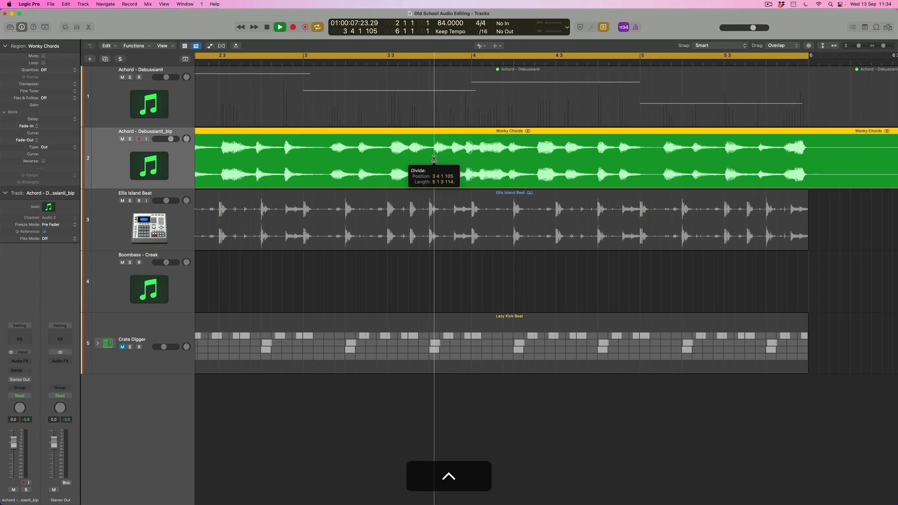
{"action": "left_click_drag", "start_coordinate": [506, 155], "coordinate": [508, 164]}
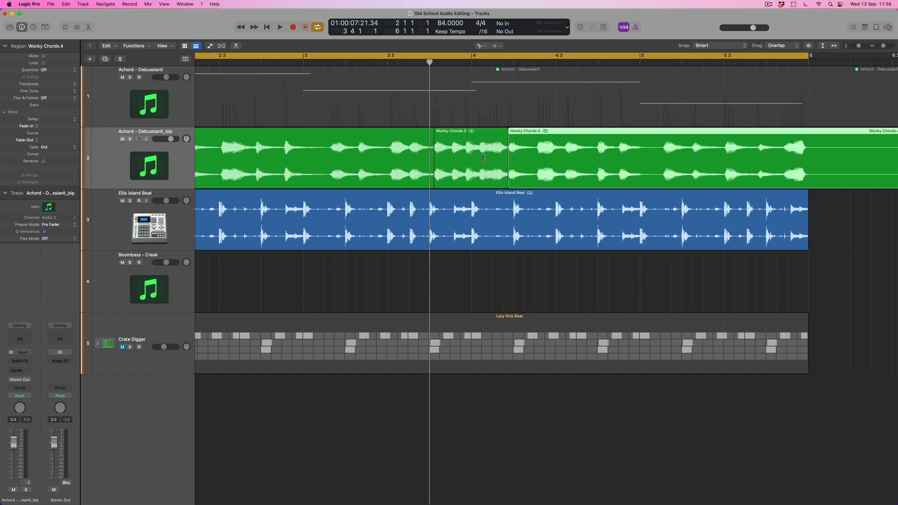
Return to the Pointer tool and select the middle slice of the divided Wonky Chords region.
{"action": "key", "text": "t"}
{"action": "key", "text": "t"}
{"action": "left_click", "coordinate": [470, 152]}
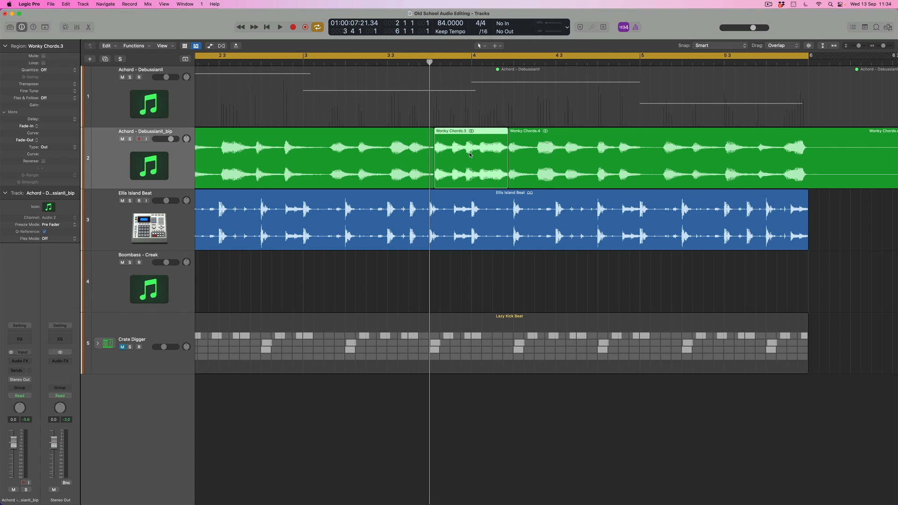
Try to move the middle chord slice slightly earlier to start on beat 3 4, and undo the move.
{"action": "key", "text": "super+Right"}
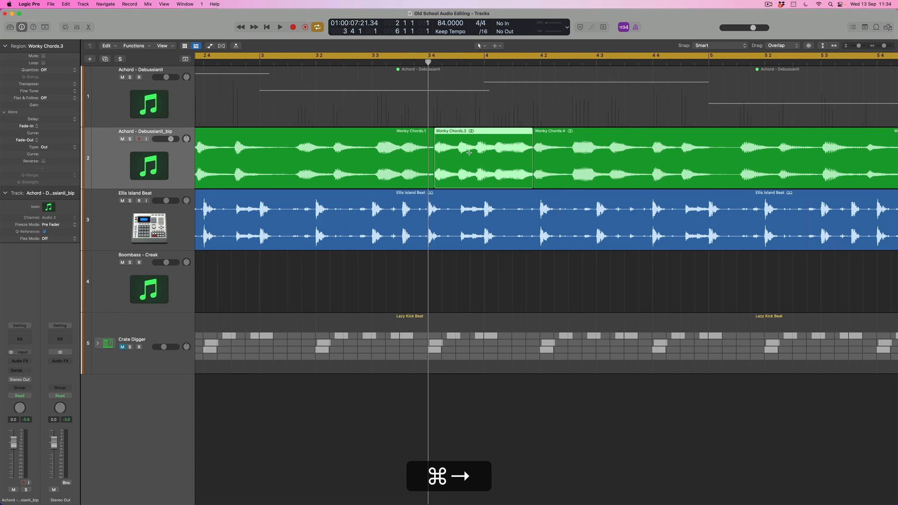
{"action": "left_click_drag", "start_coordinate": [421, 63], "coordinate": [403, 62]}
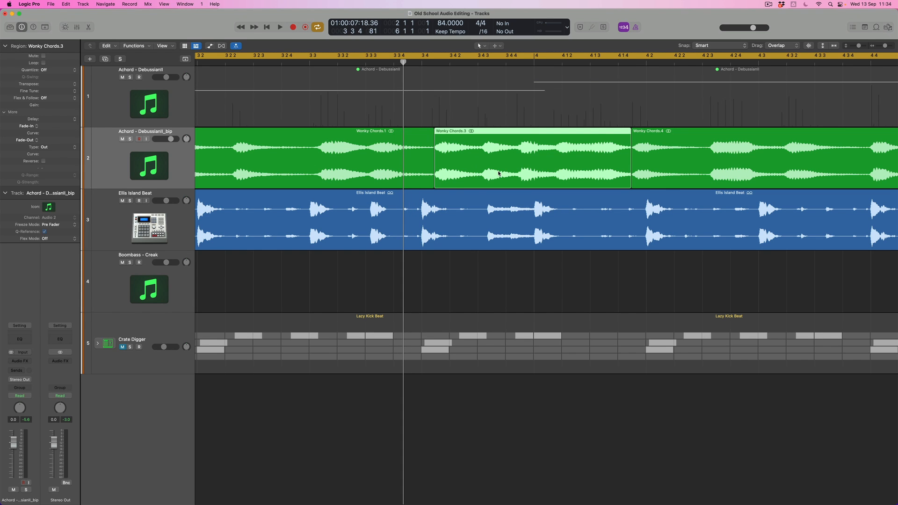
{"action": "left_click_drag", "start_coordinate": [499, 173], "coordinate": [490, 154]}
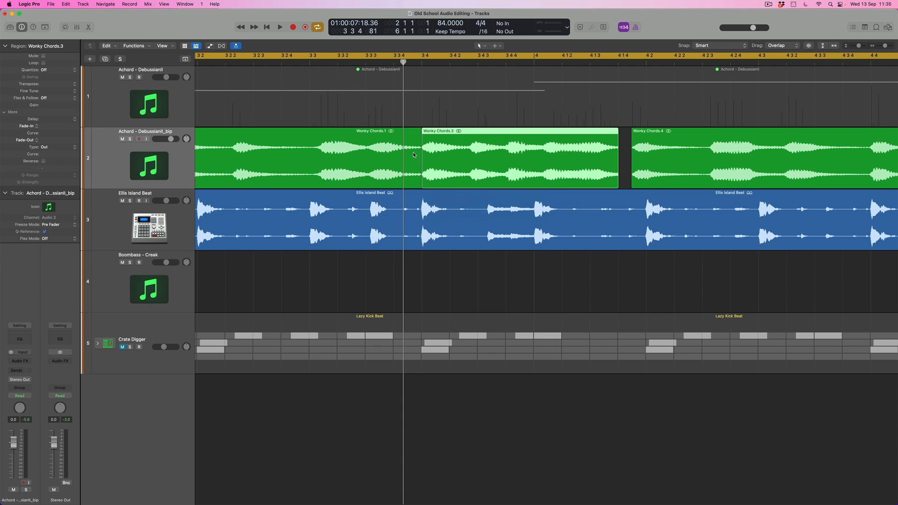
{"action": "key", "text": "super+z"}
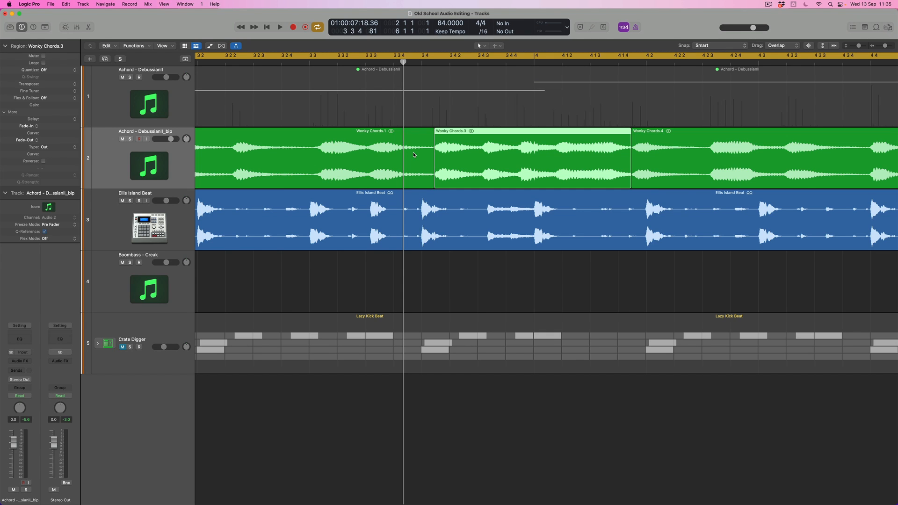
Set the Drag mode to No Overlap and move the middle chord slice earlier to start on beat 3 4.
{"action": "left_click", "coordinate": [791, 47]}
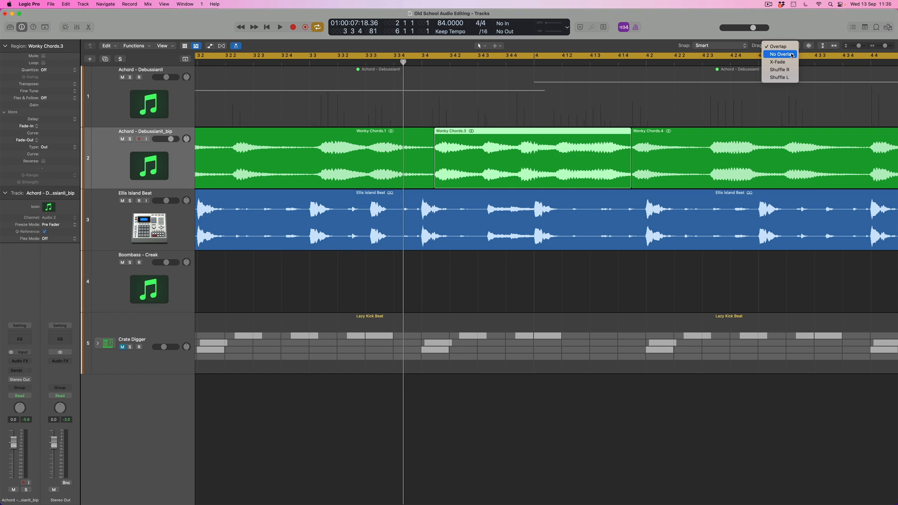
{"action": "left_click", "coordinate": [792, 55]}
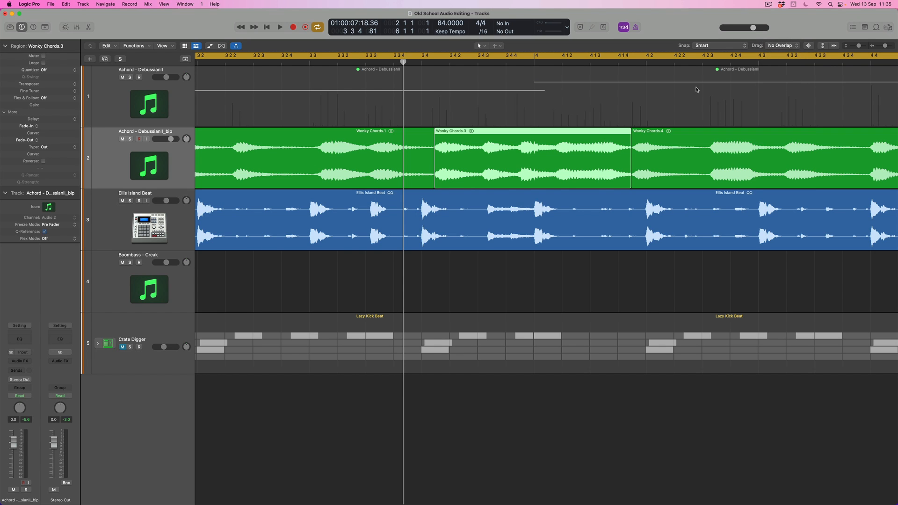
{"action": "left_click_drag", "start_coordinate": [525, 141], "coordinate": [512, 143]}
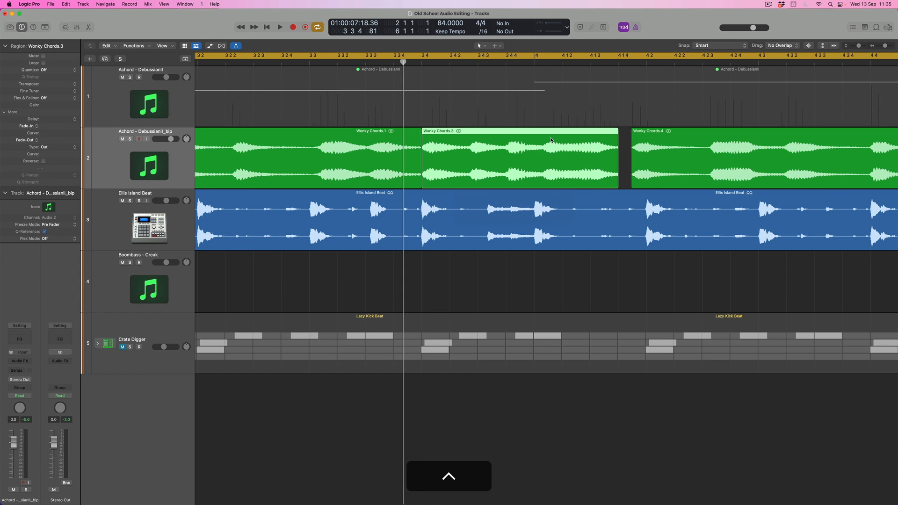
Try moving the middle chord slice later and back against the preceding slice in No Overlap mode.
{"action": "left_click", "coordinate": [411, 154]}
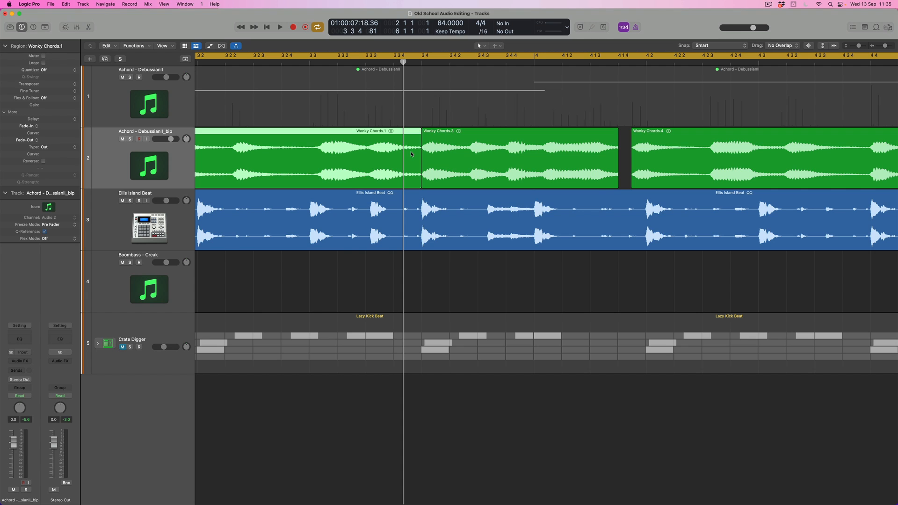
{"action": "left_click_drag", "start_coordinate": [457, 156], "coordinate": [464, 151]}
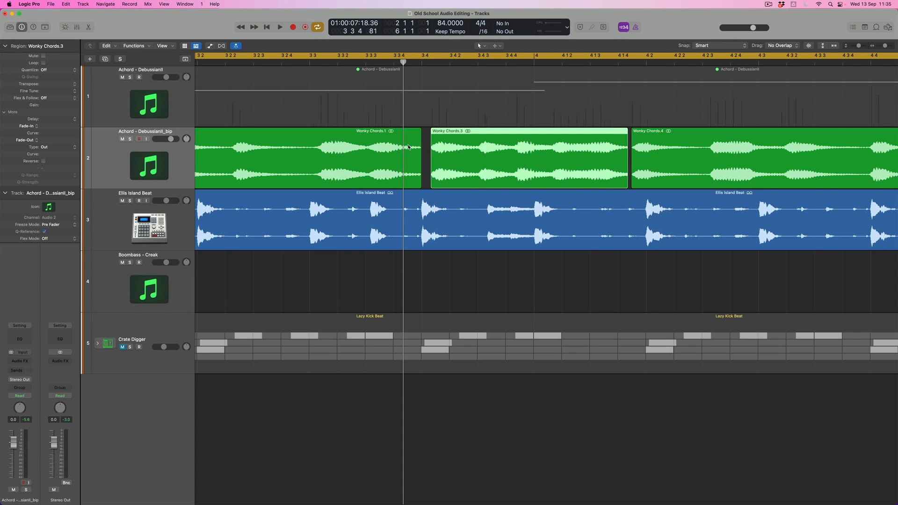
{"action": "mouse_move", "coordinate": [462, 158]}
{"action": "left_mouse_down"}
{"action": "mouse_move", "coordinate": [405, 152]}
{"action": "mouse_move", "coordinate": [476, 161]}
{"action": "left_mouse_up"}
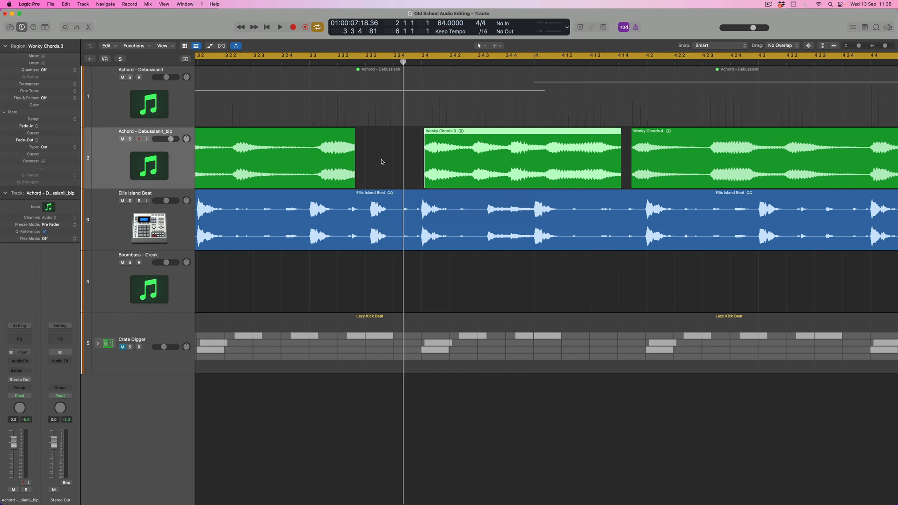
Undo the slice moves and both splits of the Wonky Chords region, and set the Drag mode to Overlap.
{"action": "key", "text": "super+z"}
{"action": "key", "text": "super+z"}
{"action": "key", "text": "super+z"}
{"action": "key", "text": "super+z"}
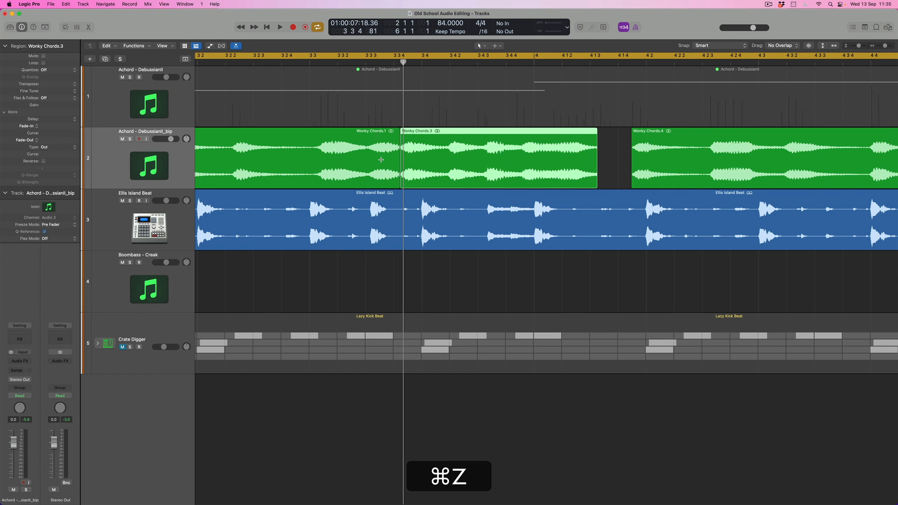
{"action": "key", "text": "super+z"}
{"action": "key", "text": "super+z"}
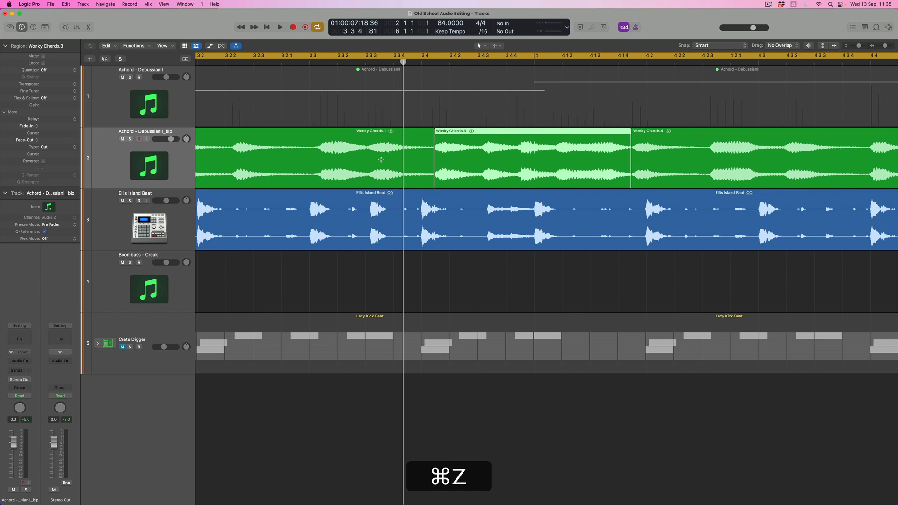
{"action": "key", "text": "super+z"}
{"action": "key", "text": "super+z"}
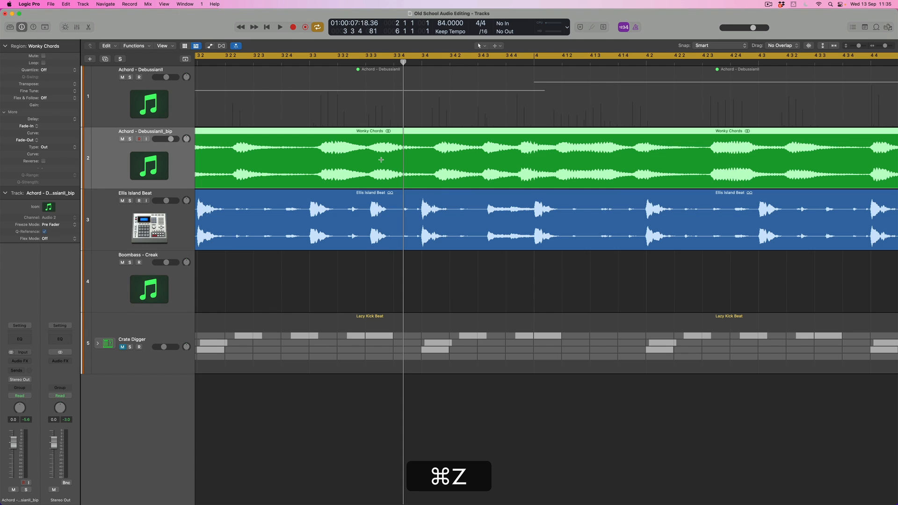
{"action": "left_click", "coordinate": [797, 45]}
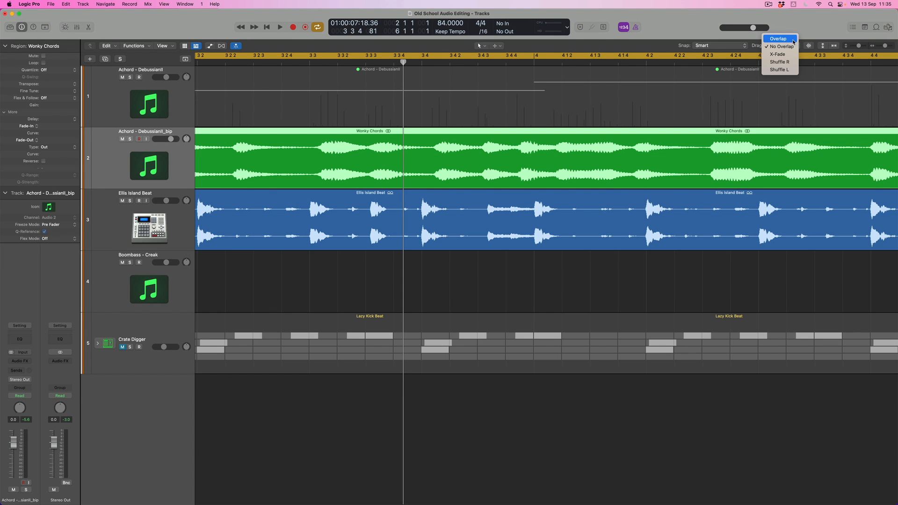
{"action": "left_click", "coordinate": [794, 40]}
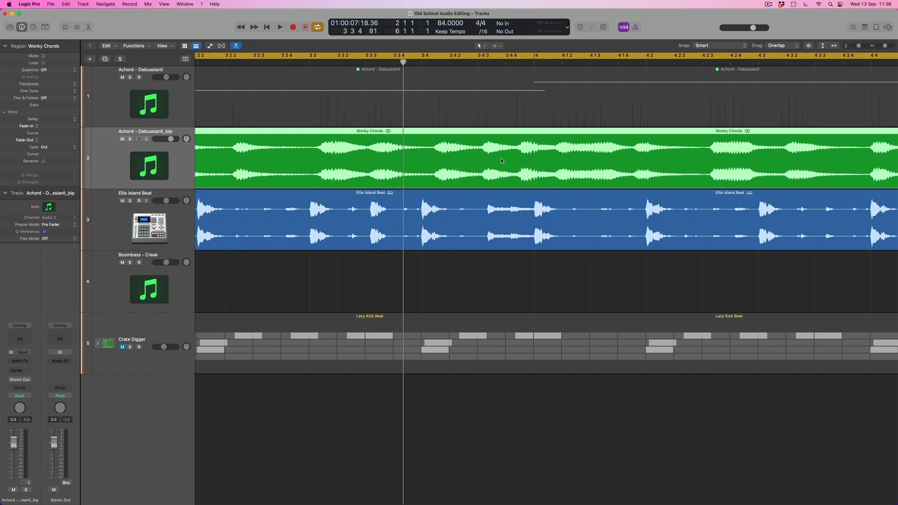
Split the Wonky Chords region with the Scissors tool just after beat 3 4 and shortly before beat 4 2.
{"action": "key", "text": "t"}
{"action": "left_click", "coordinate": [512, 189]}
{"action": "left_click_drag", "start_coordinate": [440, 156], "coordinate": [435, 157]}
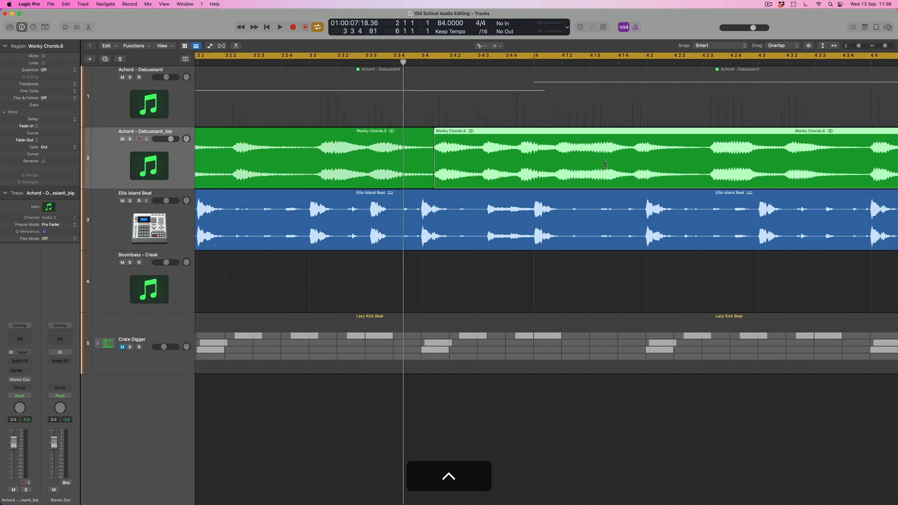
{"action": "left_click_drag", "start_coordinate": [628, 170], "coordinate": [630, 168]}
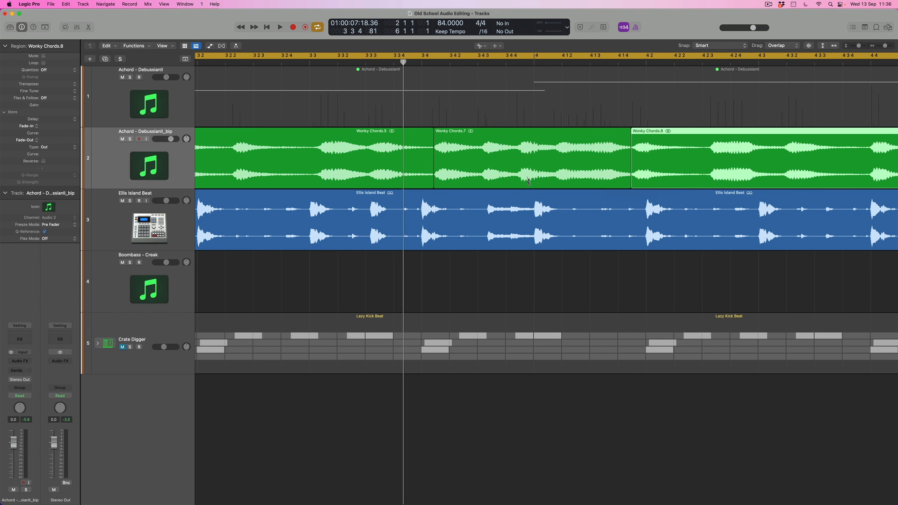
Return to the Pointer tool and move the middle chord slice earlier so it starts on beat 3 4.
{"action": "key", "text": "t"}
{"action": "key", "text": "t"}
{"action": "left_click_drag", "start_coordinate": [519, 166], "coordinate": [504, 166]}
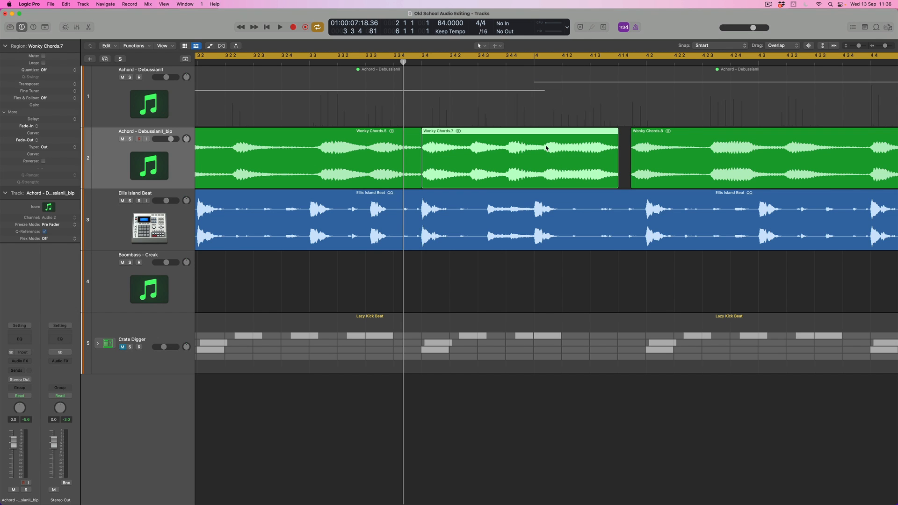
Place the playhead at bar 4 and split the moved chord slice with the Scissors tool at 4 1 1 82.
{"action": "left_click", "coordinate": [534, 63]}
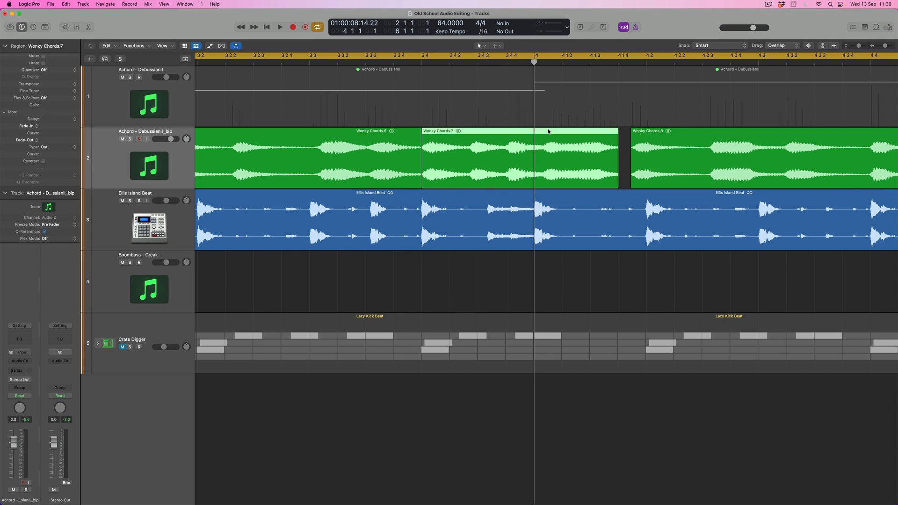
{"action": "key", "text": "t"}
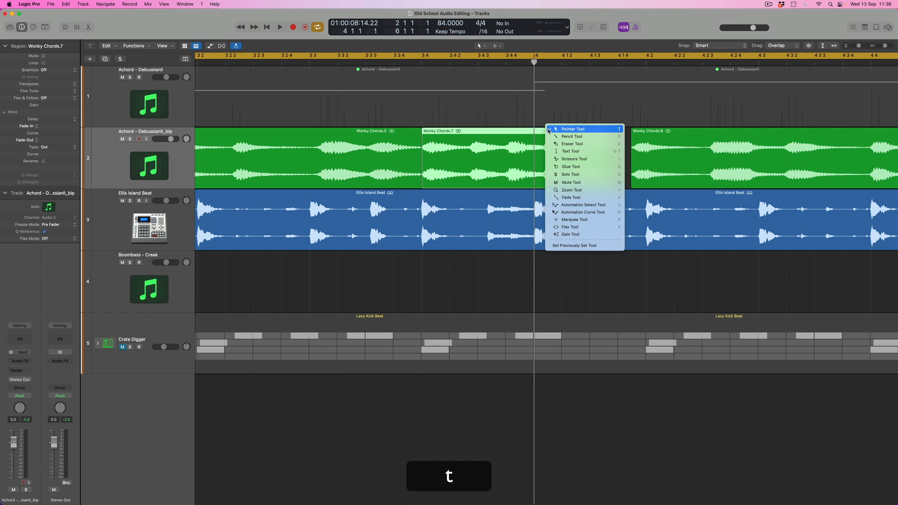
{"action": "left_click", "coordinate": [547, 160]}
{"action": "left_click", "coordinate": [544, 180]}
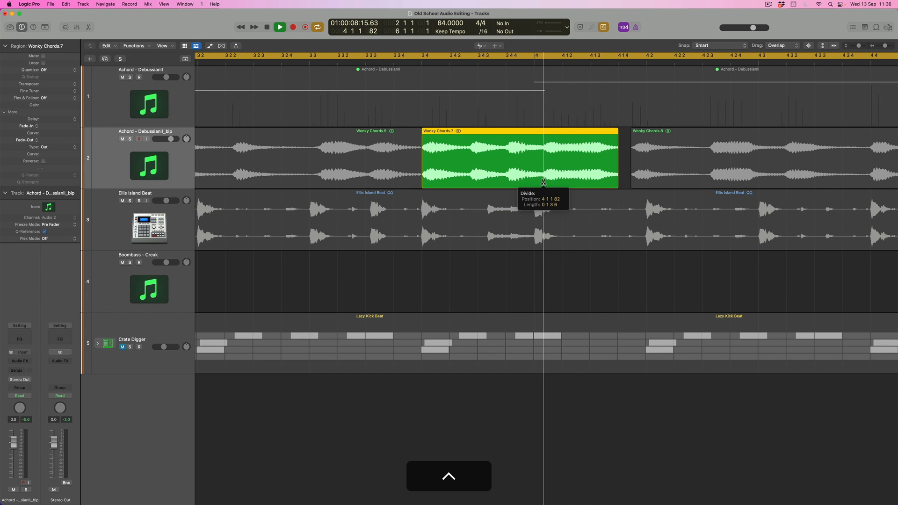
Return to the Pointer tool and move the newly cut chord slice earlier so it starts on bar 4.
{"action": "key", "text": "t"}
{"action": "key", "text": "t"}
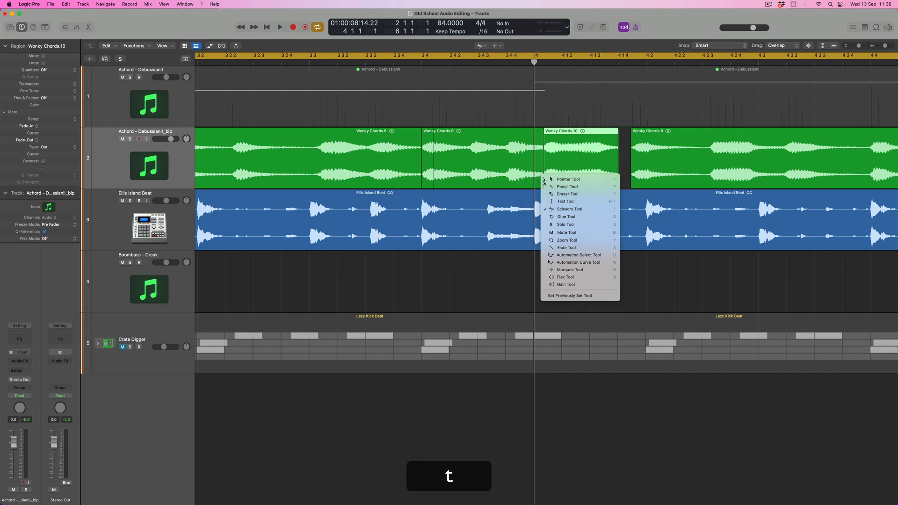
{"action": "left_click_drag", "start_coordinate": [563, 176], "coordinate": [551, 175]}
Place the playhead on the attack of the first chord after bar 2 to compare its timing with the beat.
{"action": "scroll", "coordinate": [414, 165], "scroll_direction": "left", "scroll_amount": 8}
{"action": "scroll", "coordinate": [414, 164], "scroll_direction": "left", "scroll_amount": 10}
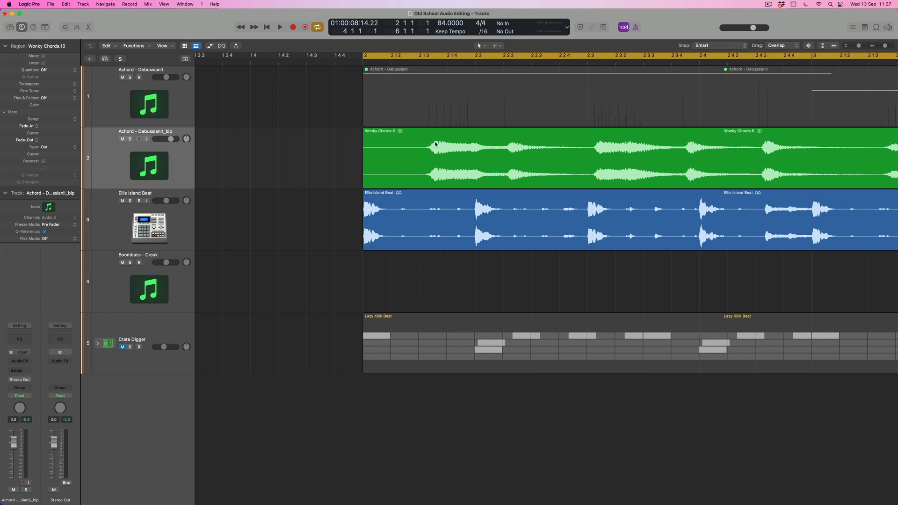
{"action": "left_click_drag", "start_coordinate": [435, 62], "coordinate": [433, 63]}
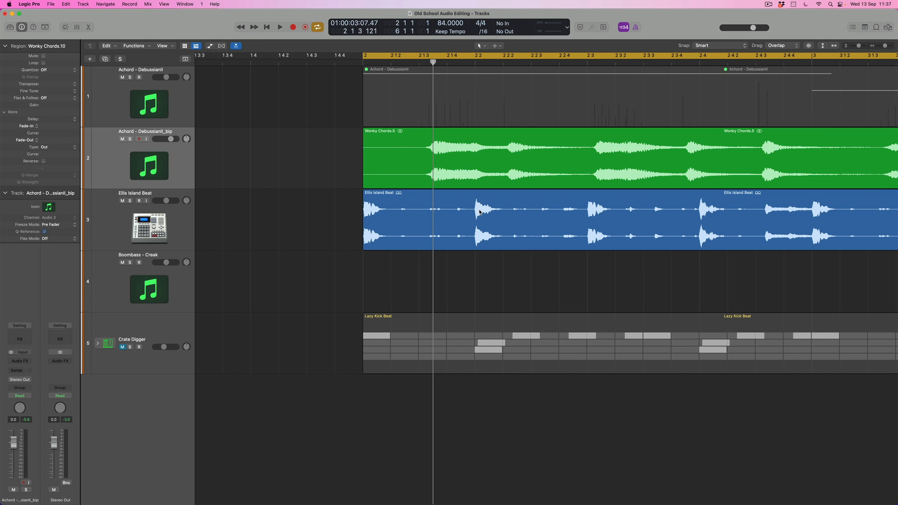
Select the chord slices around beat 3 4 and bar 4 in turn to inspect their overlapping boundaries.
{"action": "key", "text": "super+Left"}
{"action": "key", "text": "super+Left"}
{"action": "key", "text": "super+Up"}
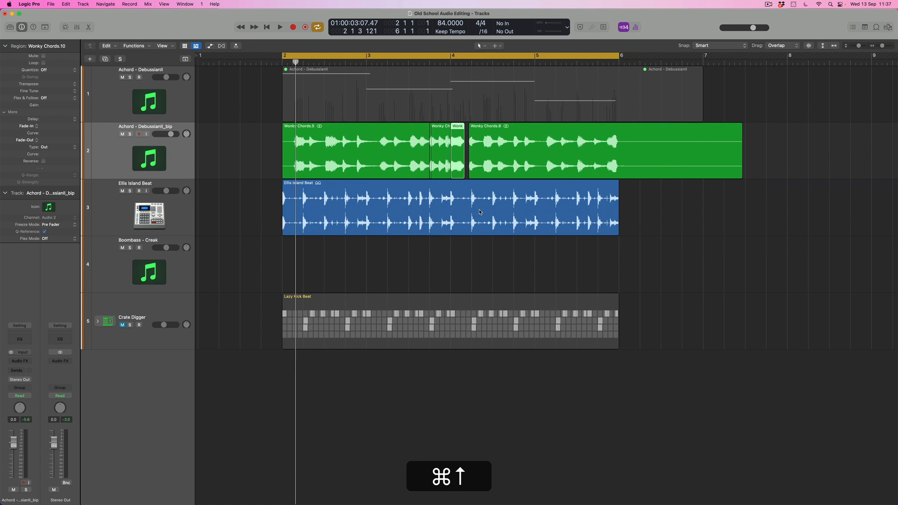
{"action": "key", "text": "super+Right"}
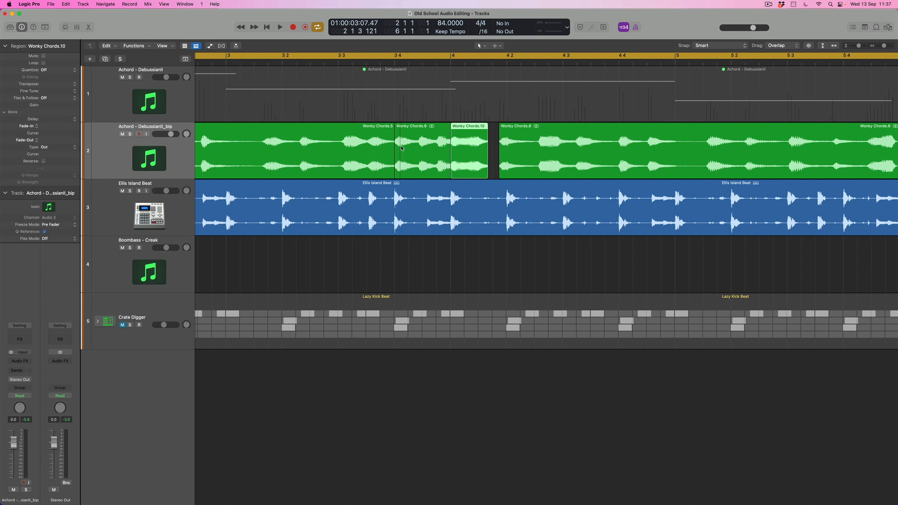
{"action": "left_click", "coordinate": [375, 154]}
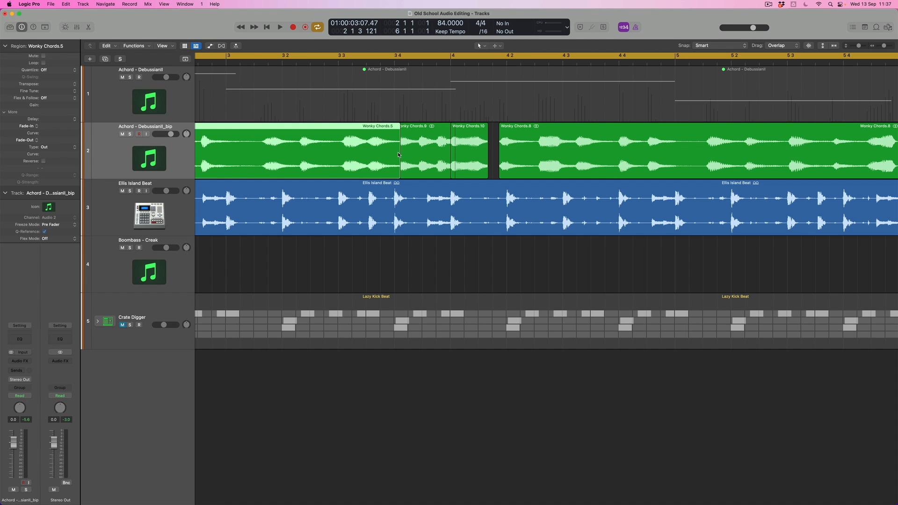
{"action": "left_click", "coordinate": [418, 154]}
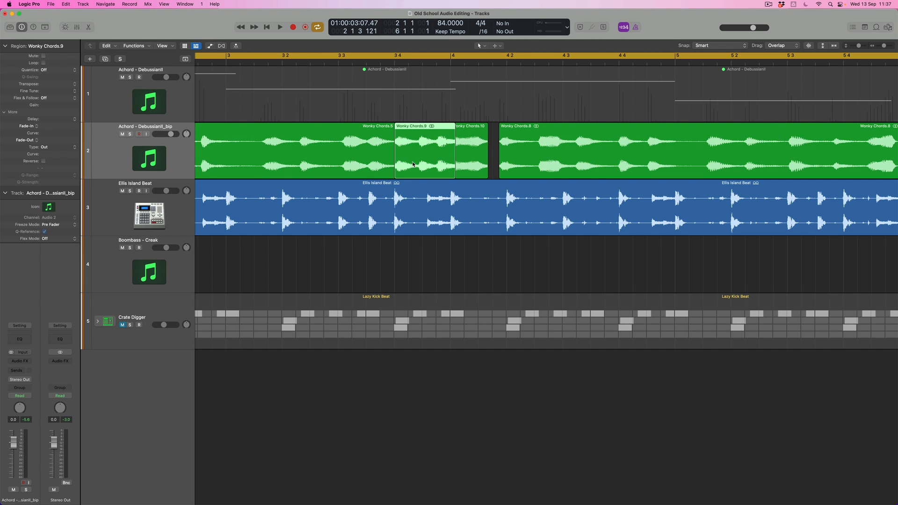
{"action": "left_click", "coordinate": [478, 169]}
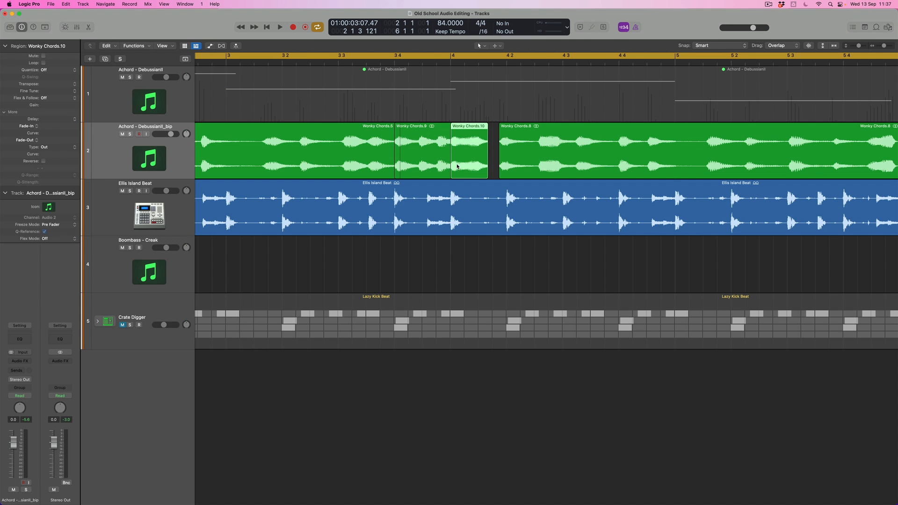
{"action": "left_click", "coordinate": [339, 160]}
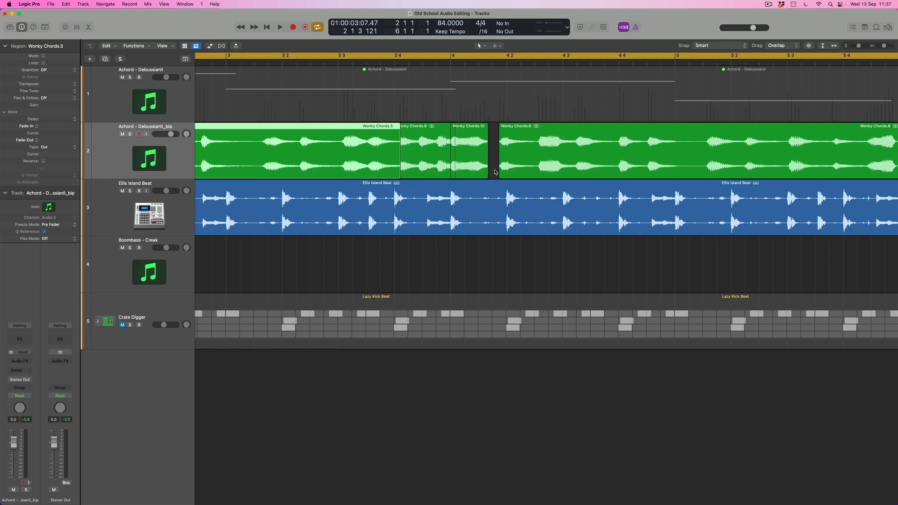
{"action": "left_click", "coordinate": [417, 202]}
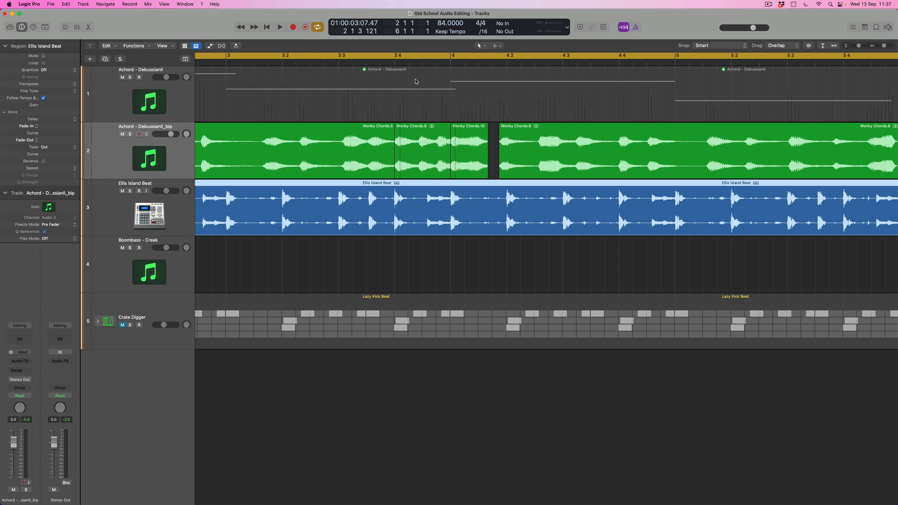
With Snap set to Beat, set the cycle range from beat 3 4 to beat 4 2 and play the edited chords.
{"action": "left_click", "coordinate": [398, 57]}
{"action": "left_click_drag", "start_coordinate": [398, 57], "coordinate": [506, 77]}
{"action": "left_click", "coordinate": [406, 57]}
{"action": "mouse_move", "coordinate": [393, 57]}
{"action": "left_mouse_down"}
{"action": "mouse_move", "coordinate": [438, 64]}
{"action": "mouse_move", "coordinate": [407, 60]}
{"action": "left_mouse_up"}
{"action": "left_click", "coordinate": [403, 56]}
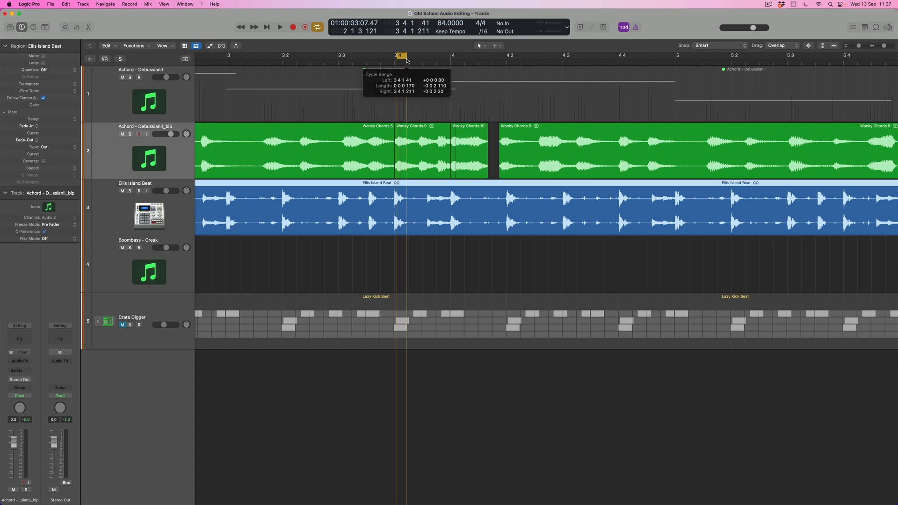
{"action": "left_click", "coordinate": [712, 48]}
{"action": "key", "text": "Return"}
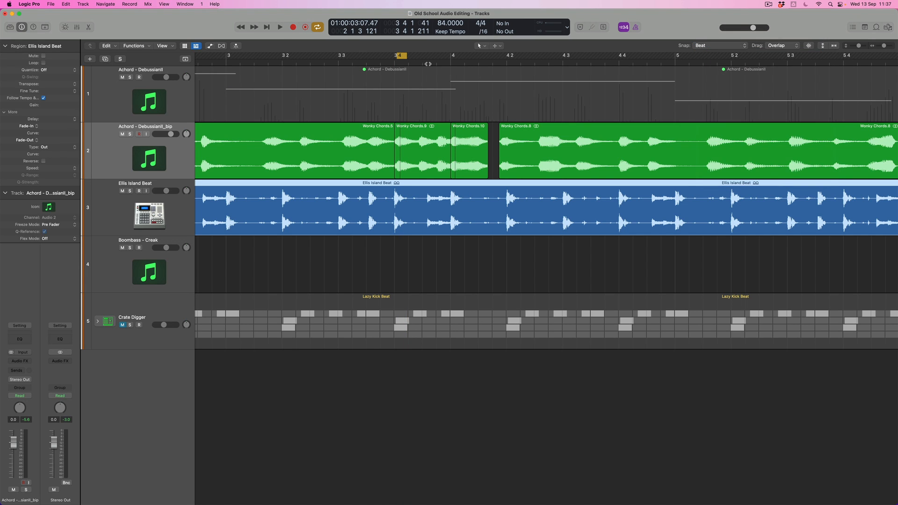
{"action": "left_click_drag", "start_coordinate": [415, 61], "coordinate": [503, 61]}
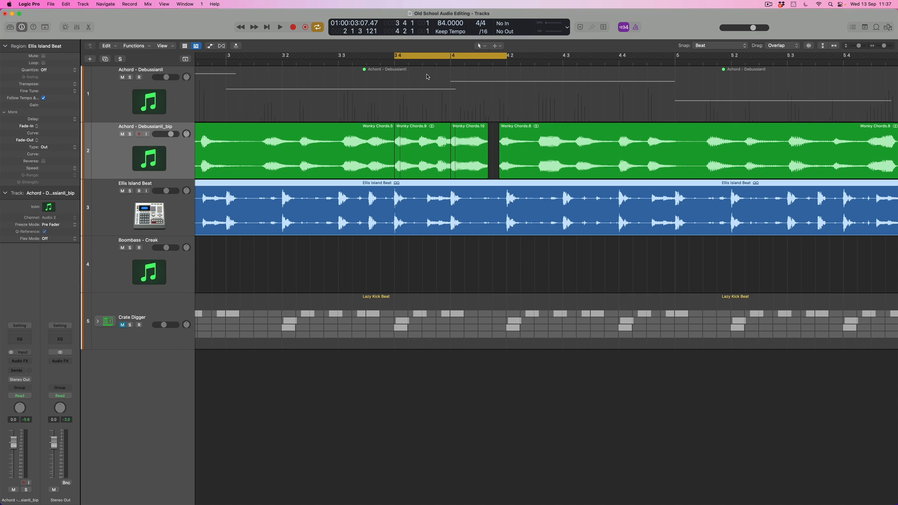
{"action": "key", "text": "space"}
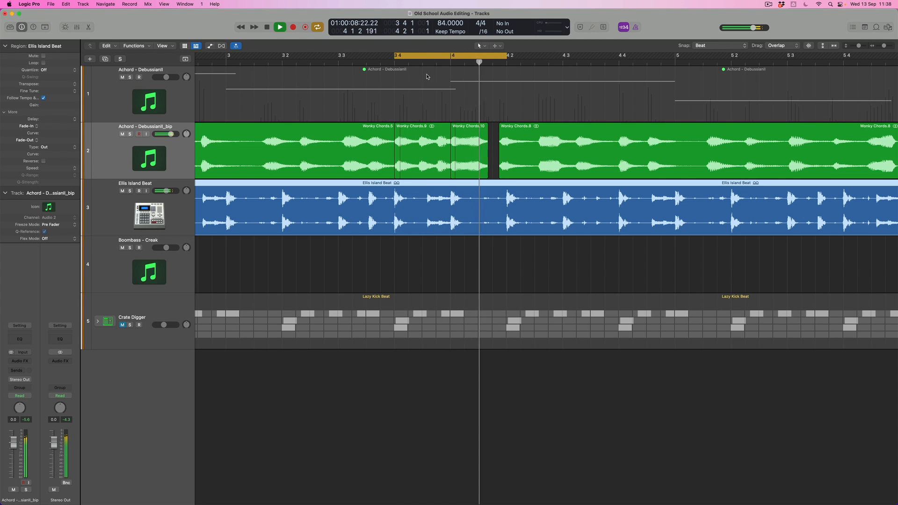
{"action": "key", "text": "0"}
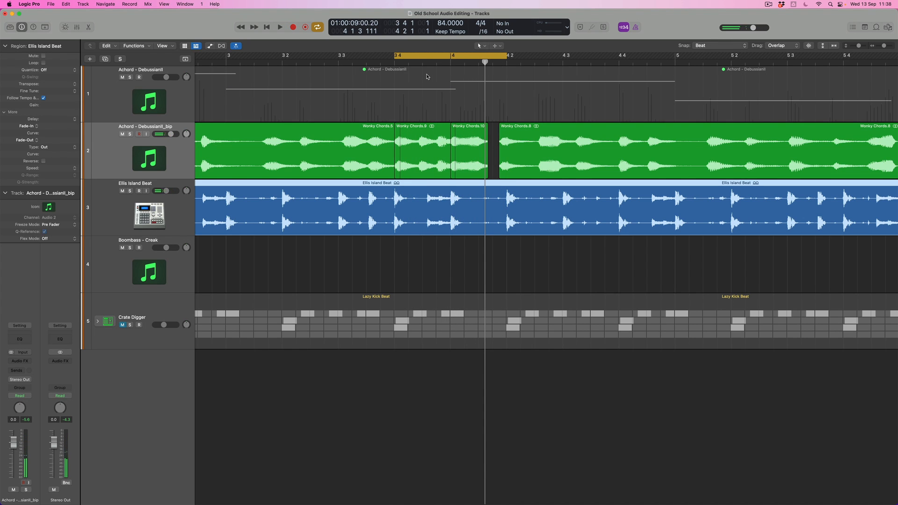
{"action": "left_click", "coordinate": [473, 151]}
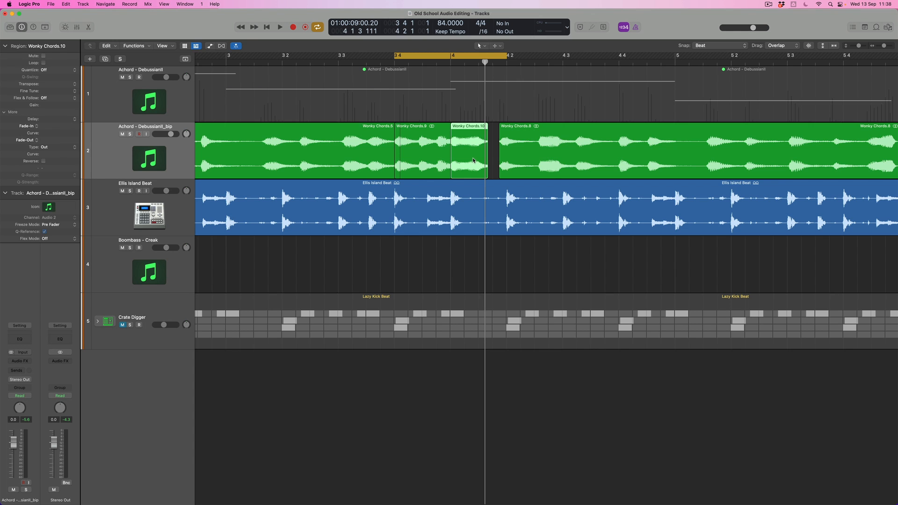
{"action": "left_click", "coordinate": [469, 156], "text": "ctrl"}
{"action": "left_click", "coordinate": [463, 145]}
{"action": "left_click", "coordinate": [463, 146], "text": "ctrl"}
{"action": "left_click", "coordinate": [487, 280]}
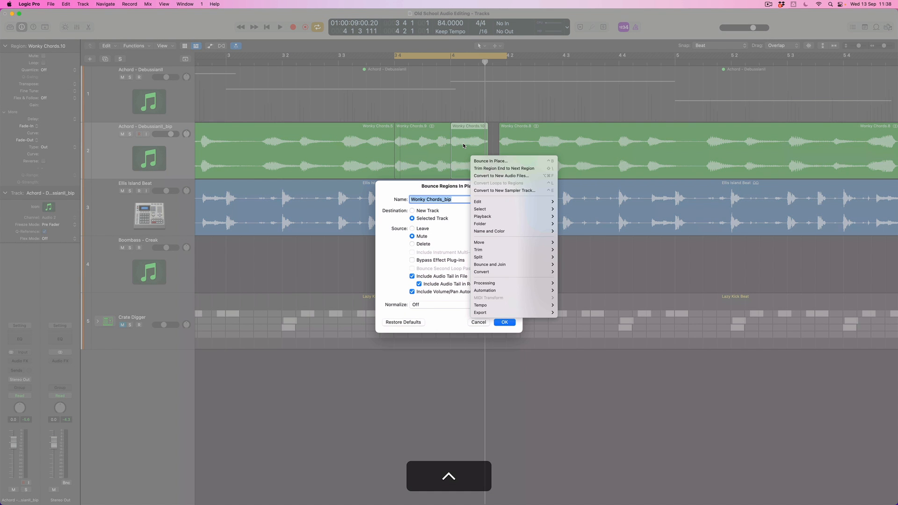
{"action": "left_click", "coordinate": [476, 324]}
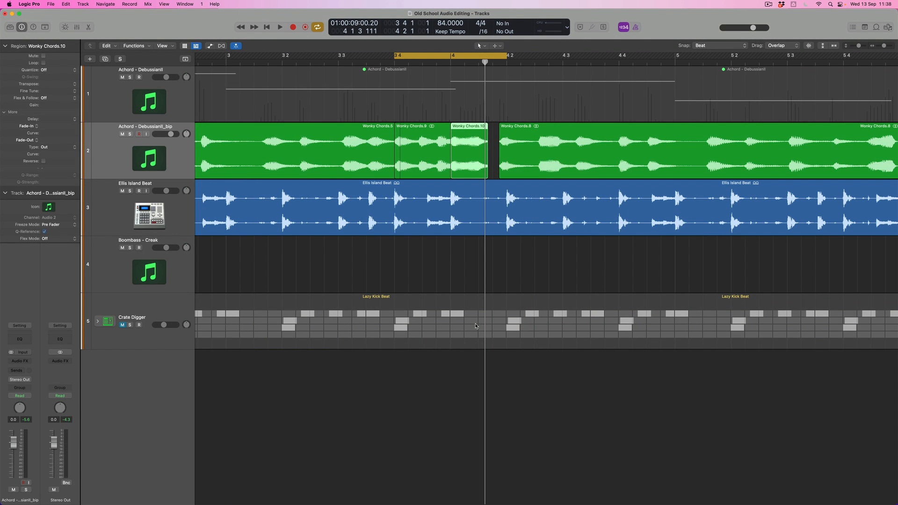
Try to shift the chord slice at bar 4 by a fine amount against the beat.
{"action": "left_click_drag", "start_coordinate": [472, 158], "coordinate": [478, 158]}
{"action": "key", "text": "ctrl"}
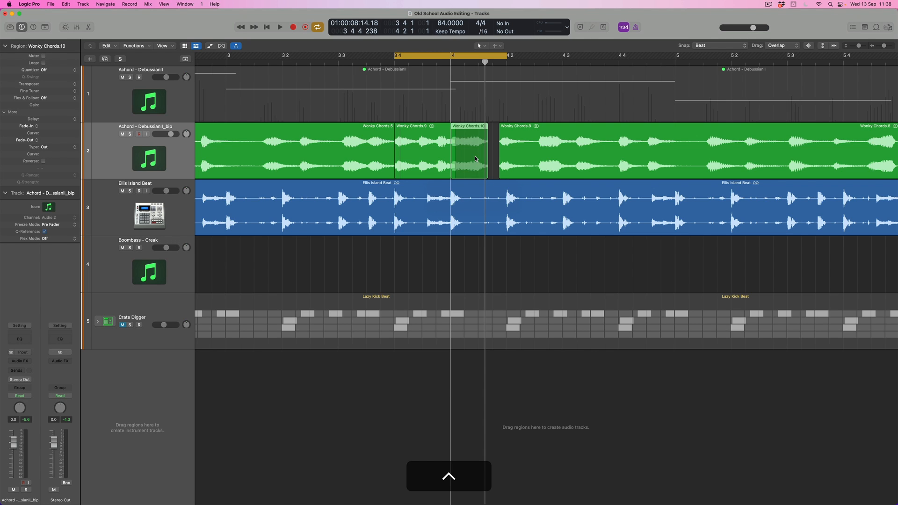
{"action": "left_click_drag", "start_coordinate": [476, 158], "coordinate": [475, 159]}
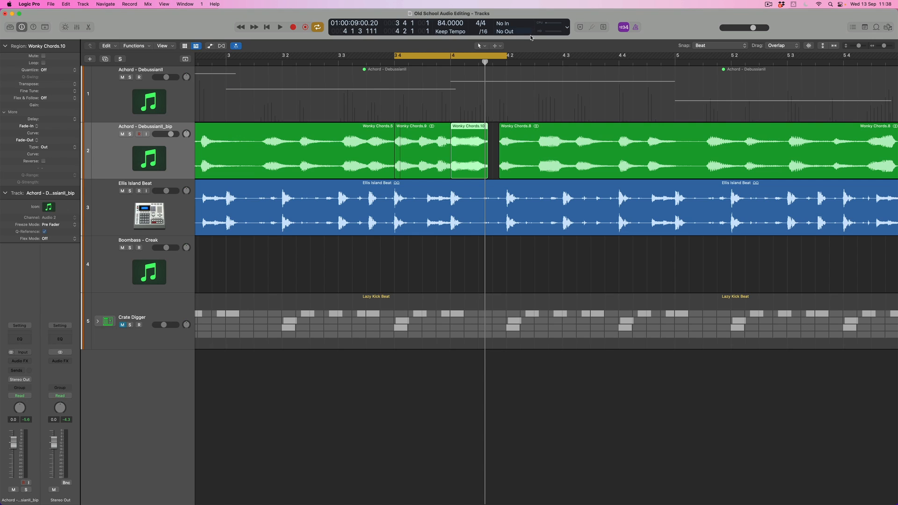
Show the toolbar to set the Nudge Value to 10 Ticks, and set Snap to Smart.
{"action": "mouse_move", "coordinate": [530, 39]}
{"action": "left_mouse_down"}
{"action": "mouse_move", "coordinate": [531, 64]}
{"action": "mouse_move", "coordinate": [533, 43]}
{"action": "left_mouse_up"}
{"action": "key", "text": "ctrl+alt+super+t"}
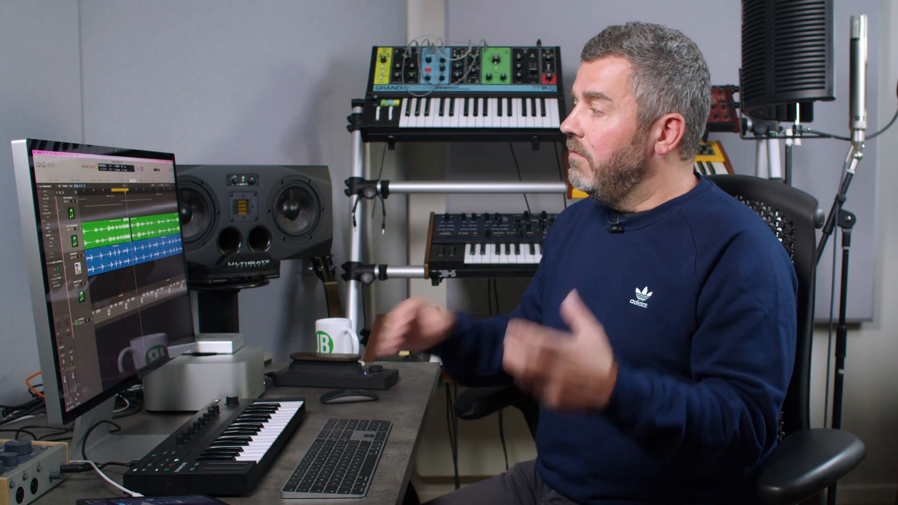
{"action": "left_click", "coordinate": [132, 180]}
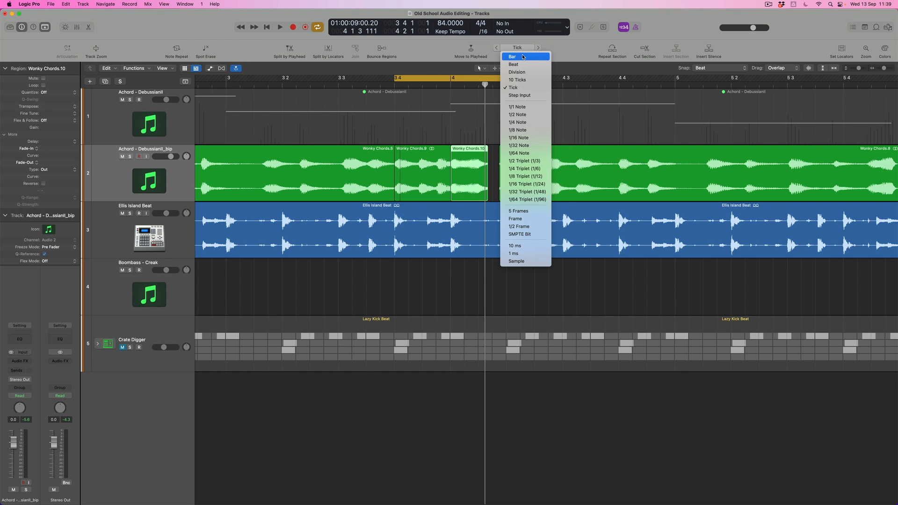
{"action": "left_click", "coordinate": [530, 80]}
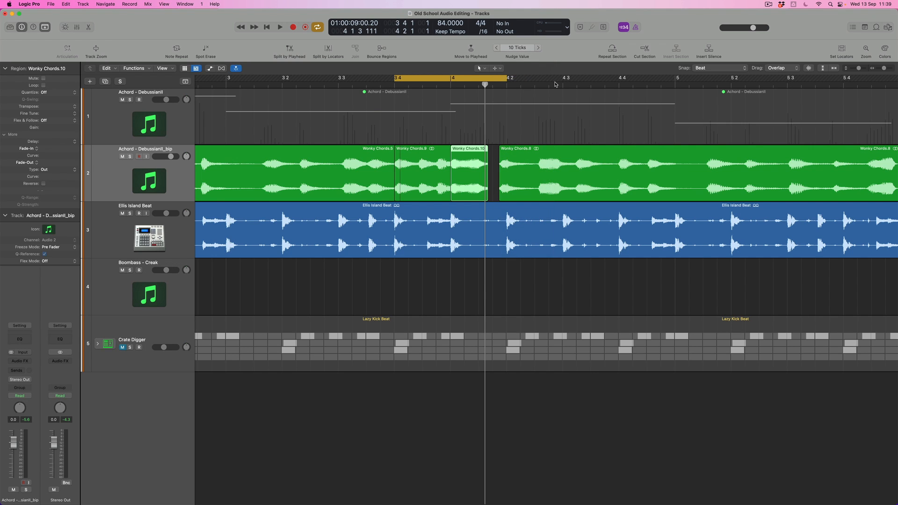
{"action": "left_click", "coordinate": [744, 69]}
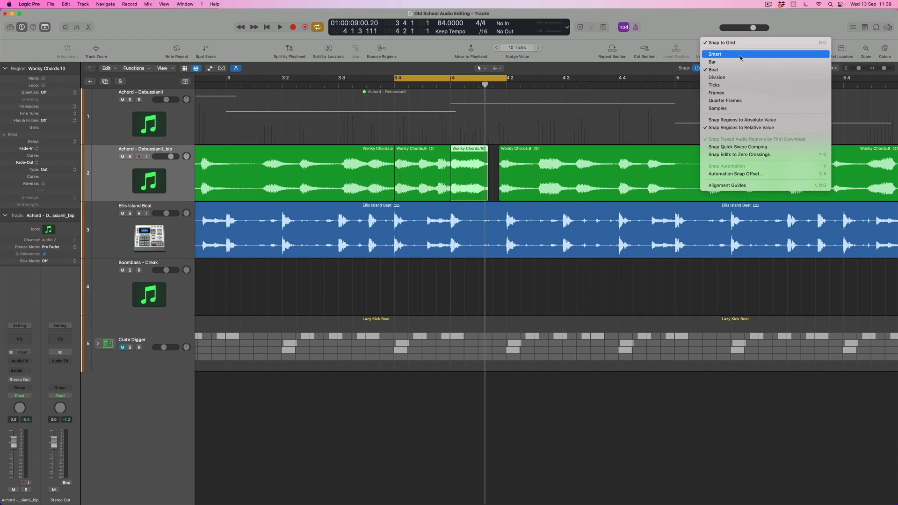
{"action": "left_click", "coordinate": [741, 55]}
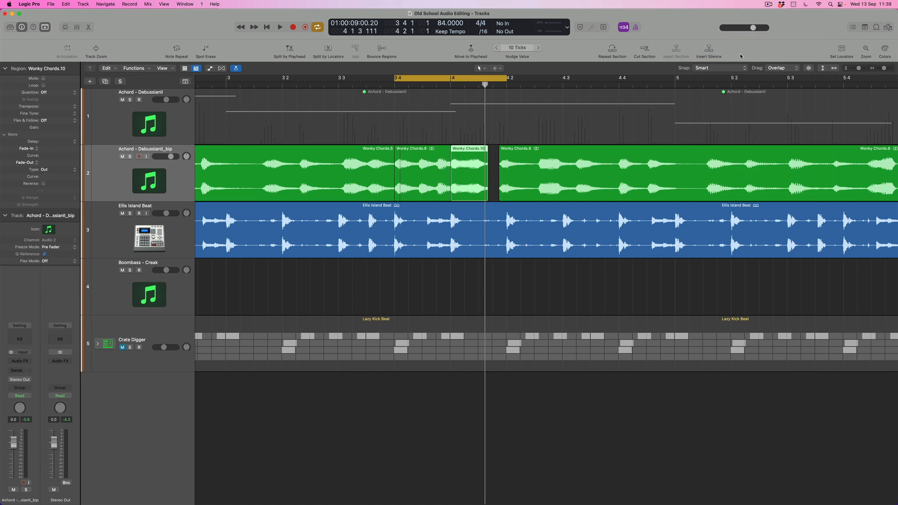
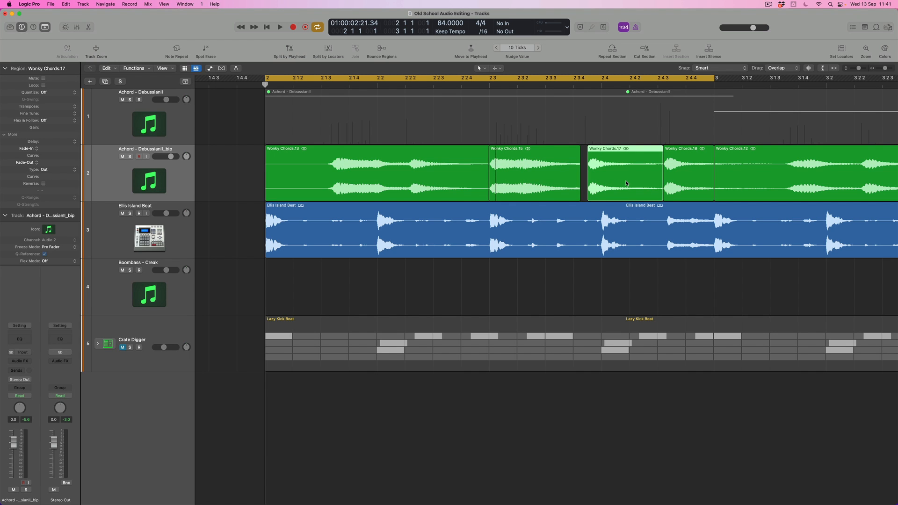
Move the last chord slice before bar 3 slightly later and play bar 2 to check its timing.
{"action": "left_click_drag", "start_coordinate": [678, 189], "coordinate": [681, 188]}
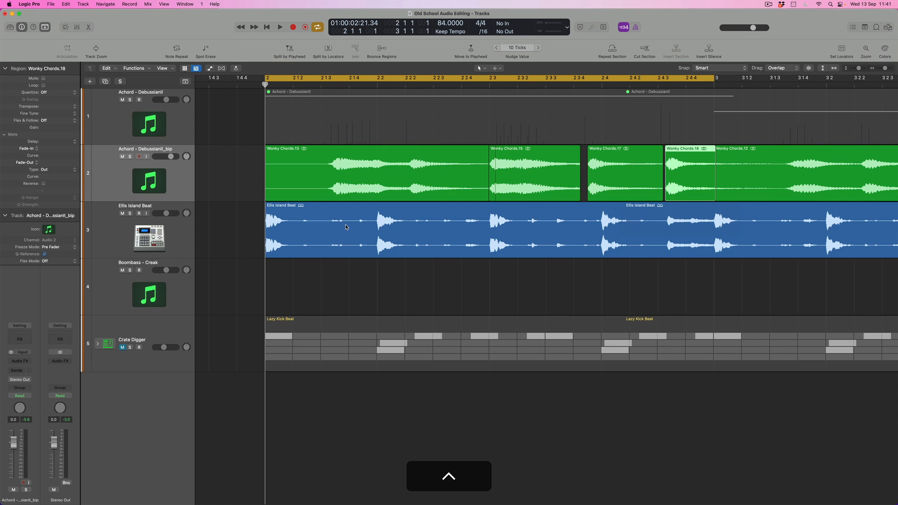
{"action": "key", "text": "space"}
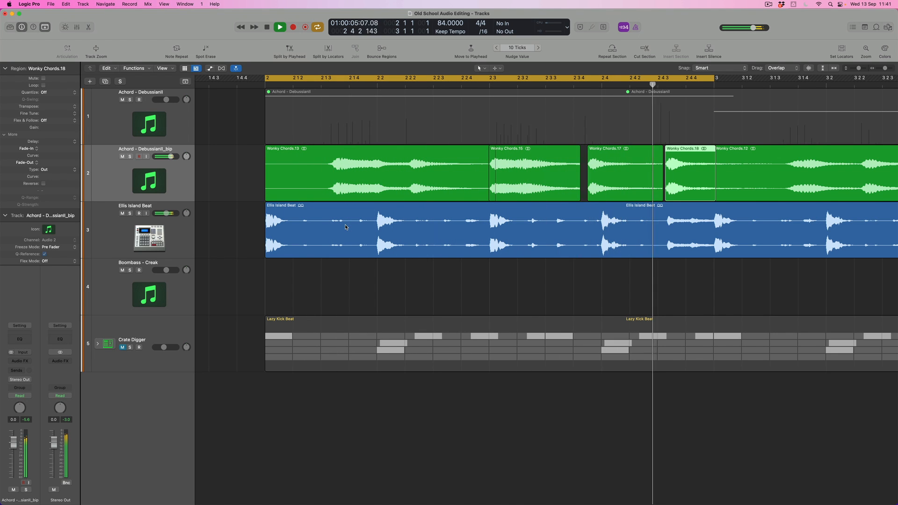
{"action": "key", "text": "0"}
Set the cycle range exactly from bar 3 to bar 4 and play that bar.
{"action": "key", "text": "super+Left"}
{"action": "key", "text": "super+Left"}
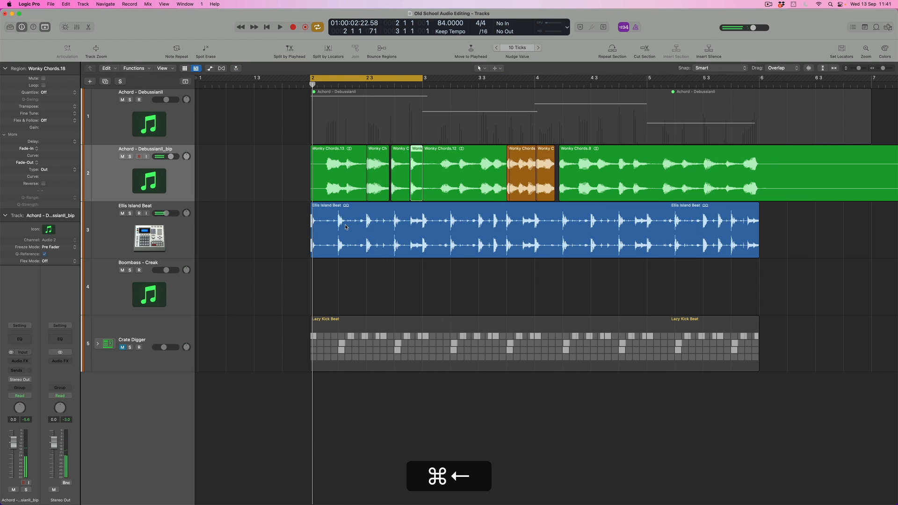
{"action": "left_click_drag", "start_coordinate": [385, 80], "coordinate": [448, 78]}
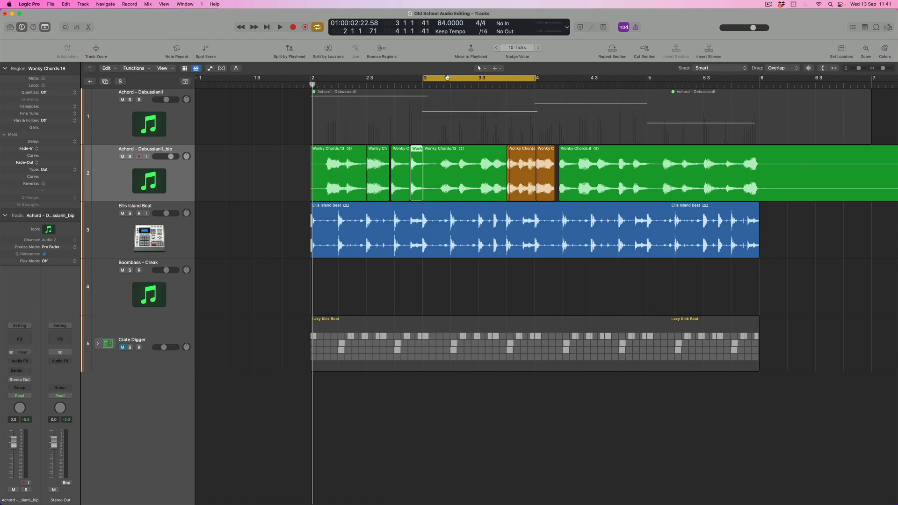
{"action": "type", "text": "3"}
{"action": "double_click", "coordinate": [404, 31]}
{"action": "type", "text": "4"}
{"action": "key", "text": "Return"}
{"action": "key", "text": "space"}
{"action": "key", "text": "super+Right"}
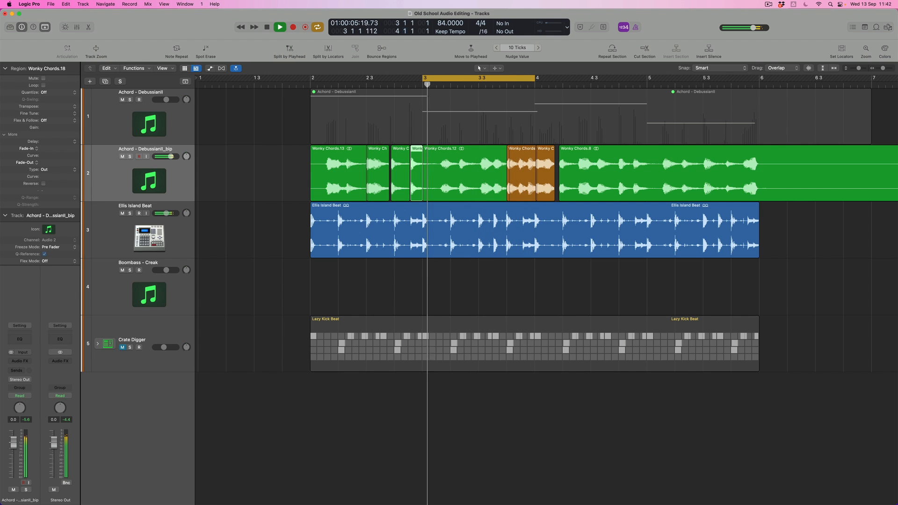
{"action": "key", "text": "0"}
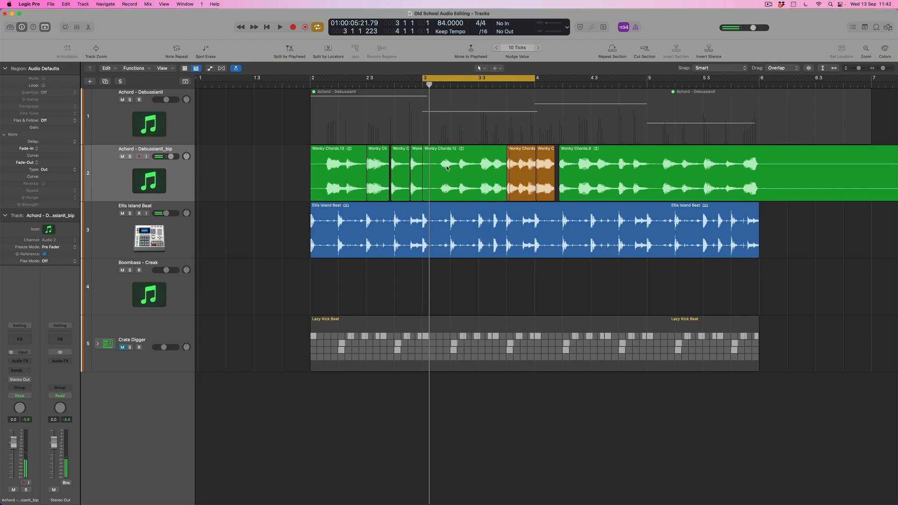
Split the long chord region starting at bar 3 with the Scissors tool at beat 3 3 and at 3 3 3.
{"action": "left_click", "coordinate": [447, 169]}
{"action": "key", "text": "t"}
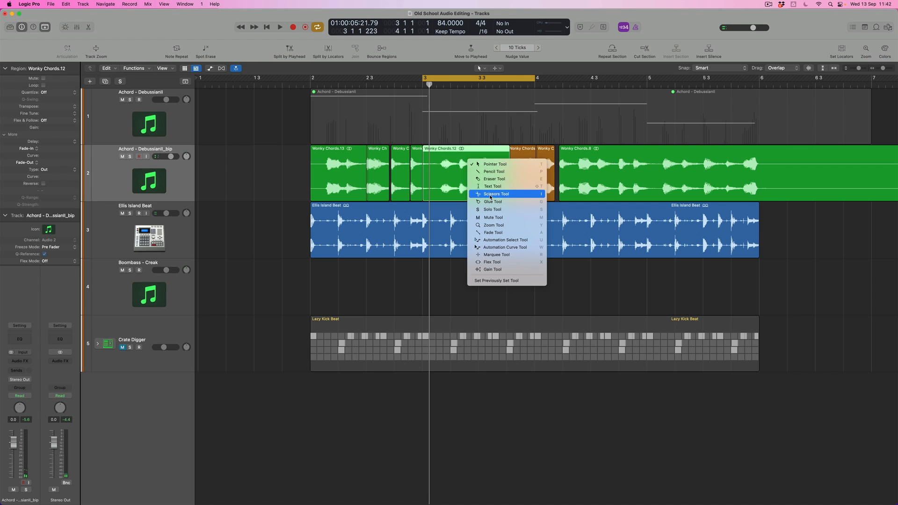
{"action": "left_click", "coordinate": [490, 194]}
{"action": "left_click", "coordinate": [480, 86]}
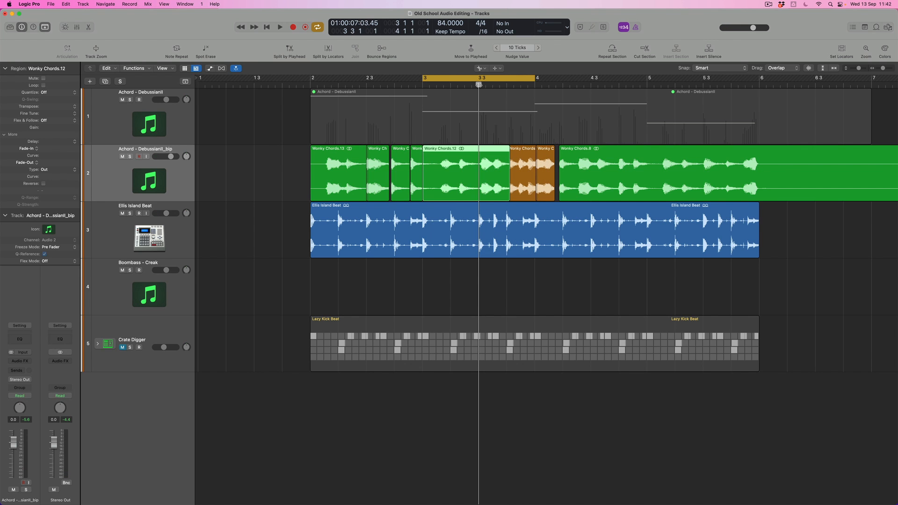
{"action": "key", "text": "super+Right"}
{"action": "key", "text": "super+Right"}
{"action": "key", "text": "super+Right"}
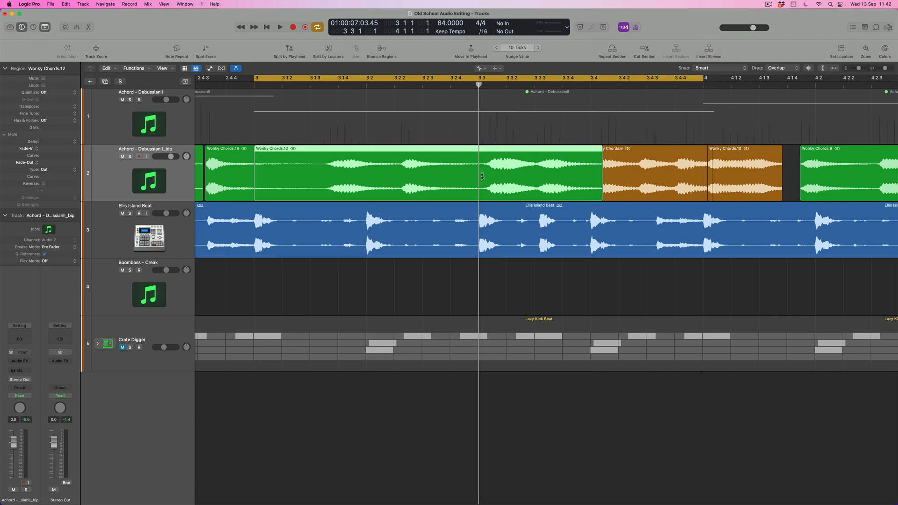
{"action": "left_click", "coordinate": [480, 174]}
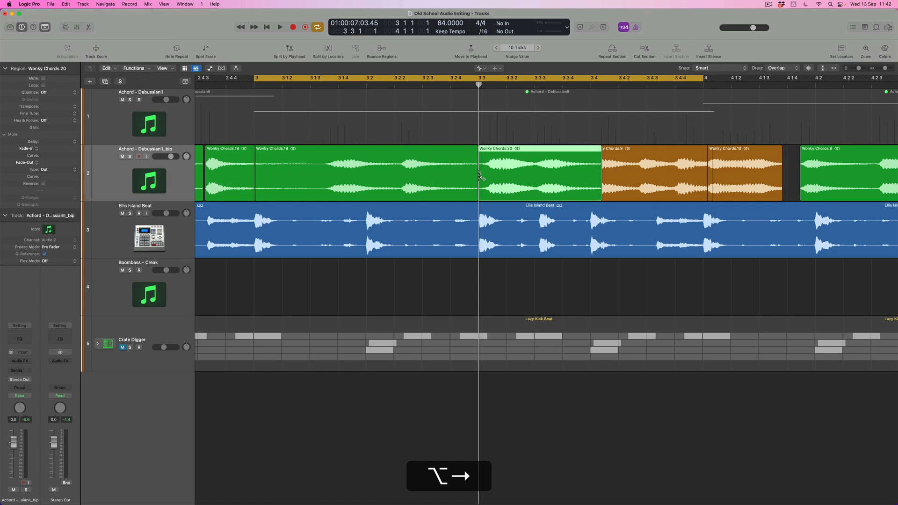
{"action": "left_click", "coordinate": [535, 85]}
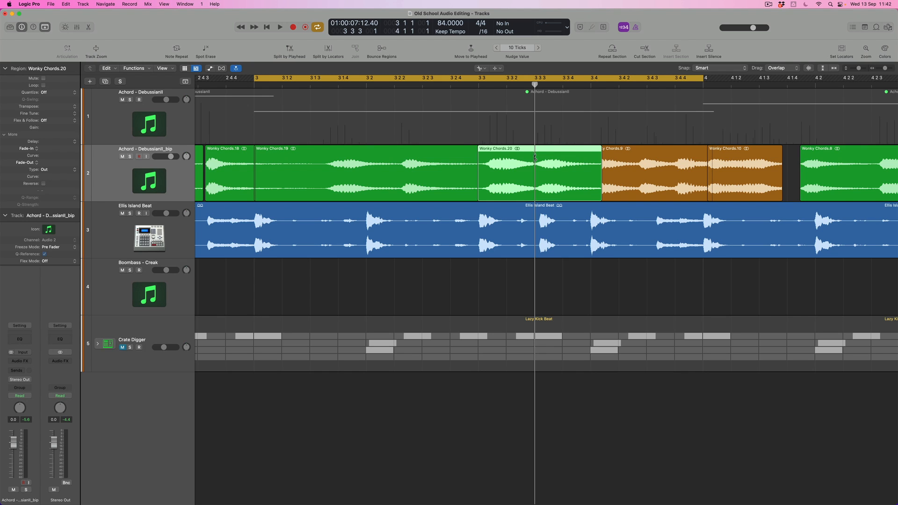
{"action": "left_click", "coordinate": [535, 158]}
Return to the Pointer tool, nudge the chord slice at beat 3 3 earlier by four 10-tick steps and play bar 3.
{"action": "key", "text": "t"}
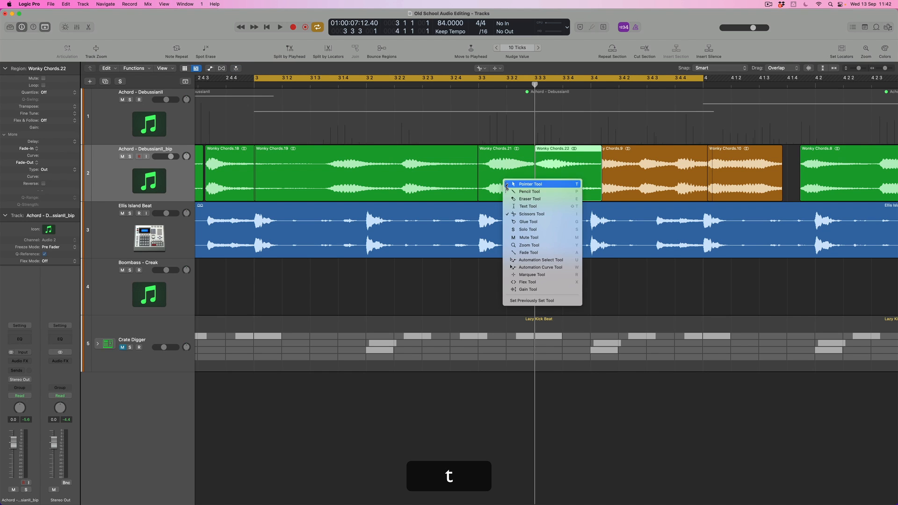
{"action": "left_click", "coordinate": [506, 184]}
{"action": "left_click", "coordinate": [507, 171]}
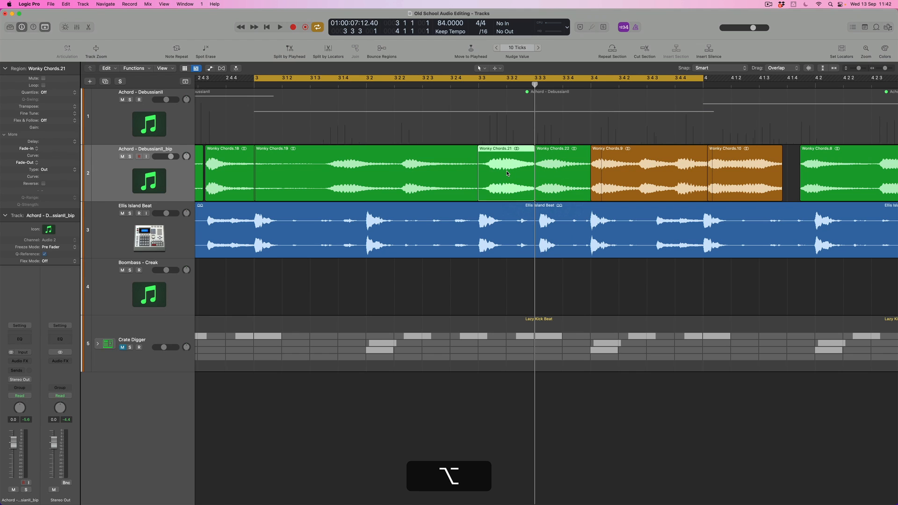
{"action": "key", "text": "alt+Left"}
{"action": "key", "text": "alt+Left"}
{"action": "key", "text": "alt+Left"}
{"action": "key", "text": "alt+Left"}
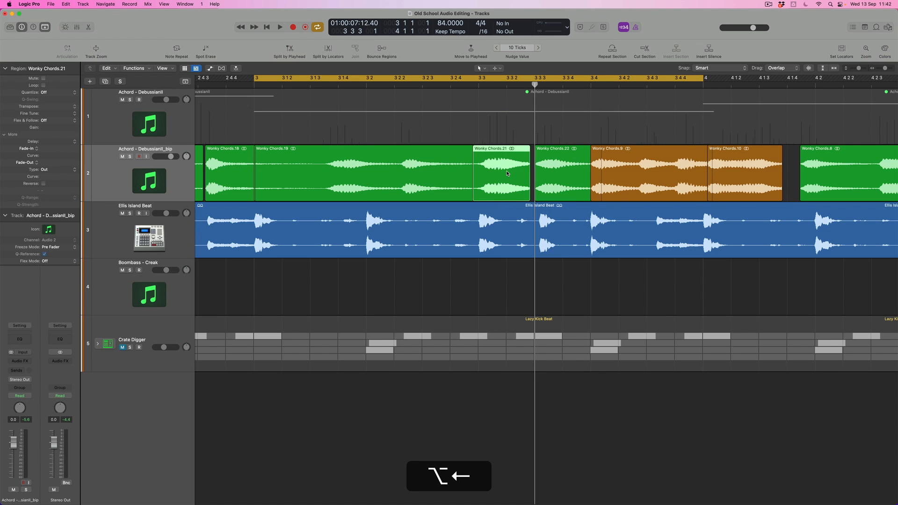
{"action": "key", "text": "space"}
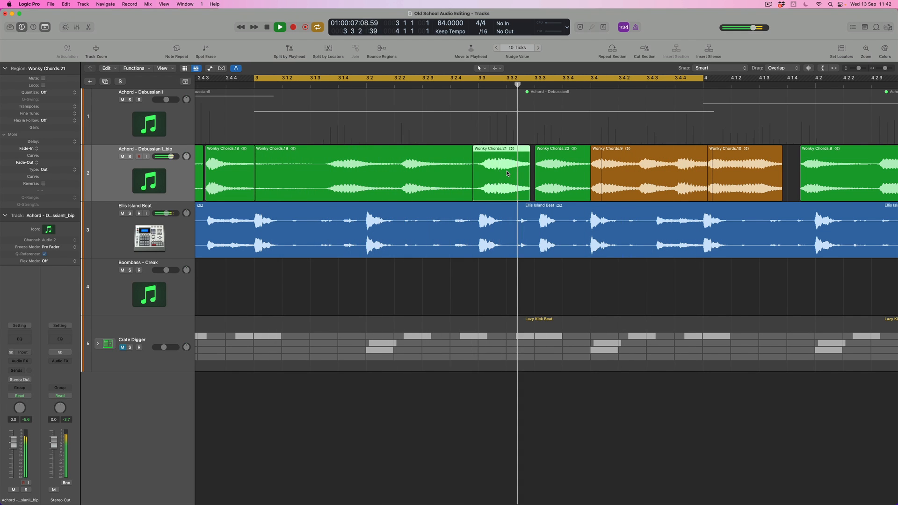
{"action": "key", "text": "0"}
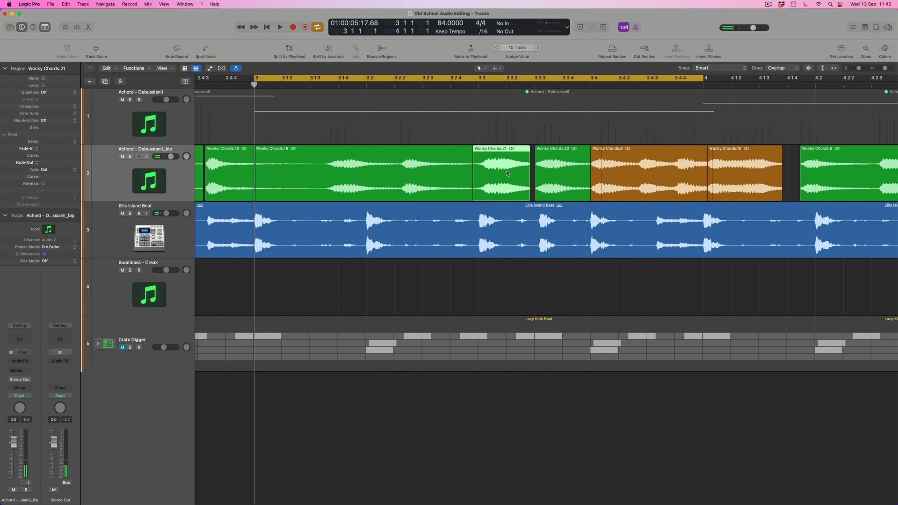
Move the cycle range to run from bar 4 to bar 5 and play the chords there.
{"action": "key", "text": "super+Left"}
{"action": "key", "text": "super+Left"}
{"action": "key", "text": "super+Left"}
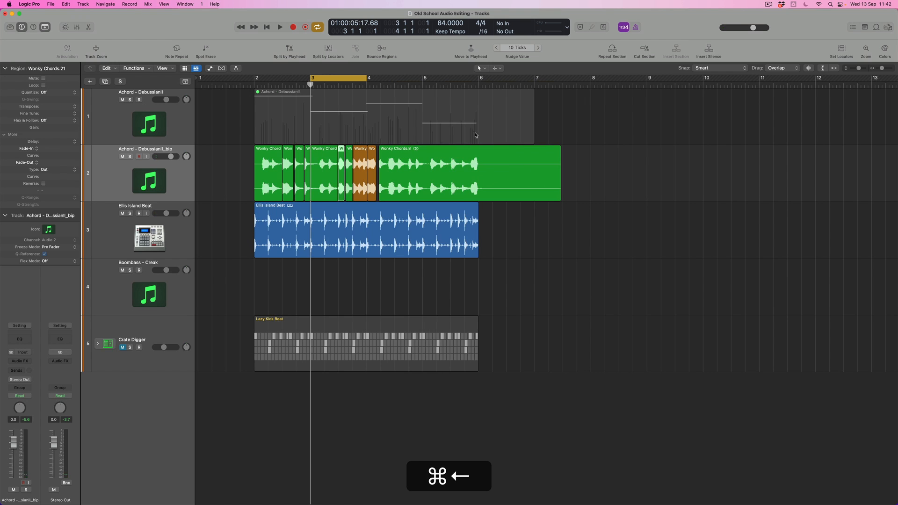
{"action": "left_click_drag", "start_coordinate": [339, 79], "coordinate": [395, 82]}
{"action": "key", "text": "super+Right"}
{"action": "key", "text": "super+Right"}
{"action": "key", "text": "space"}
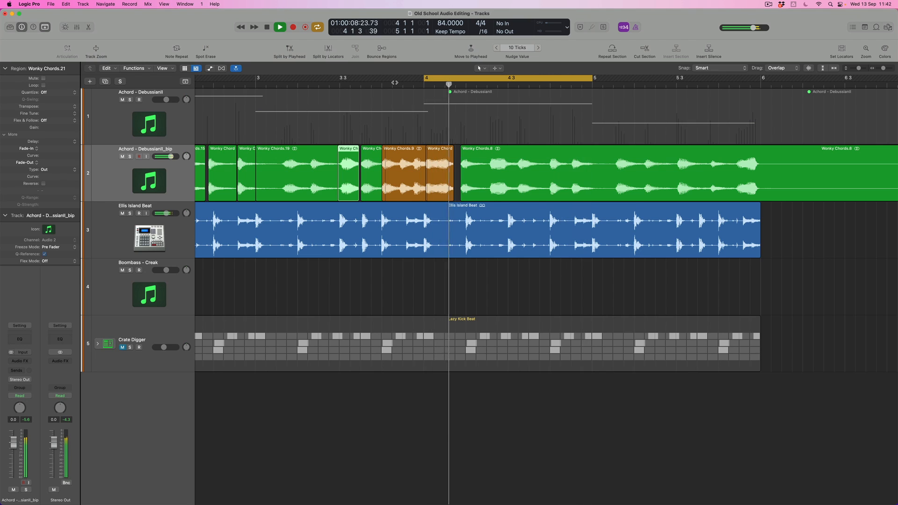
{"action": "key", "text": "0"}
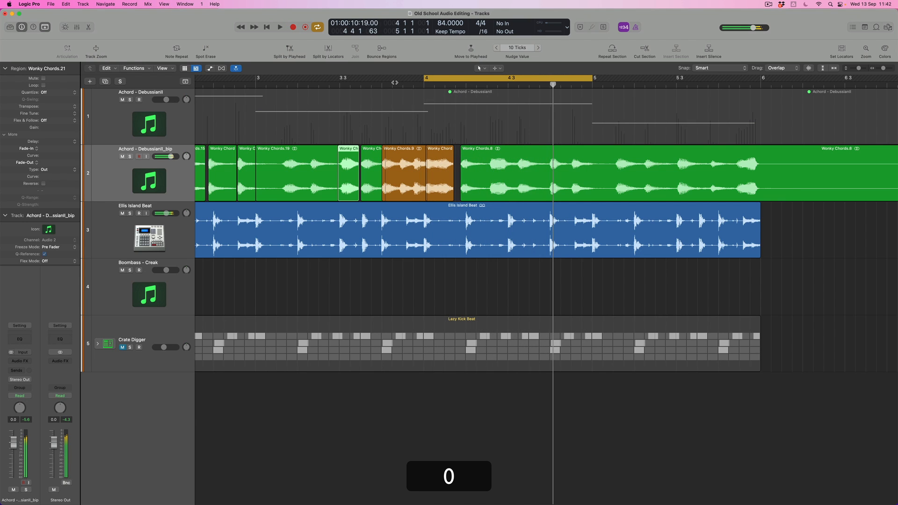
Split the last long chord region with the Scissors tool at 4 3 1 201, at 4 3 4 225 and just after bar 5.
{"action": "left_click", "coordinate": [551, 178]}
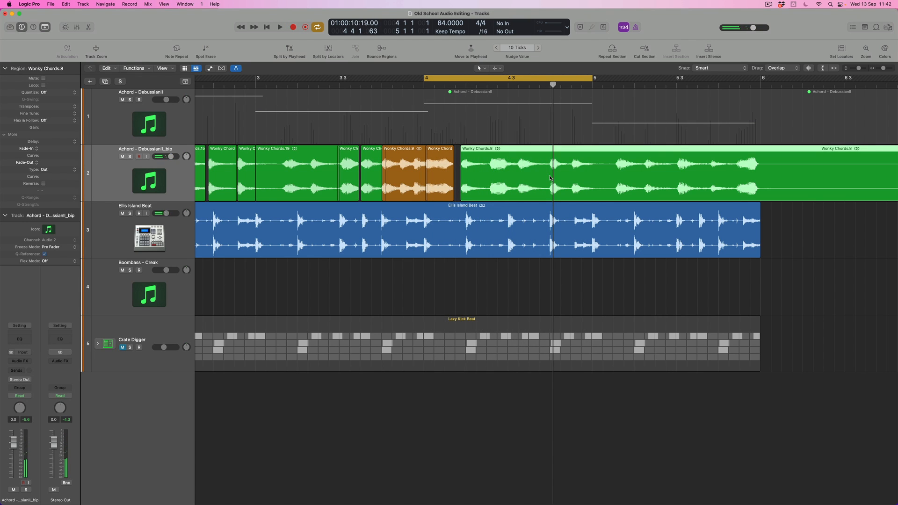
{"action": "key", "text": "t"}
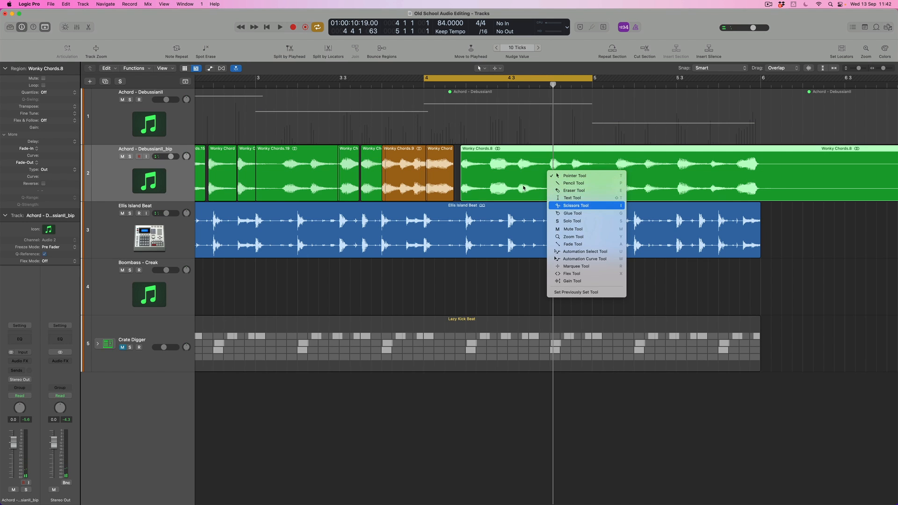
{"action": "left_click", "coordinate": [555, 205]}
{"action": "left_click", "coordinate": [517, 174]}
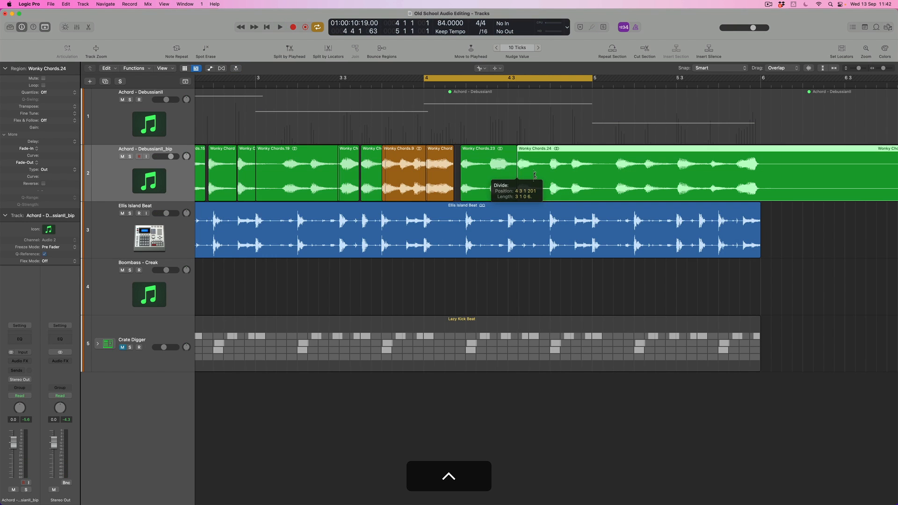
{"action": "left_click", "coordinate": [550, 174]}
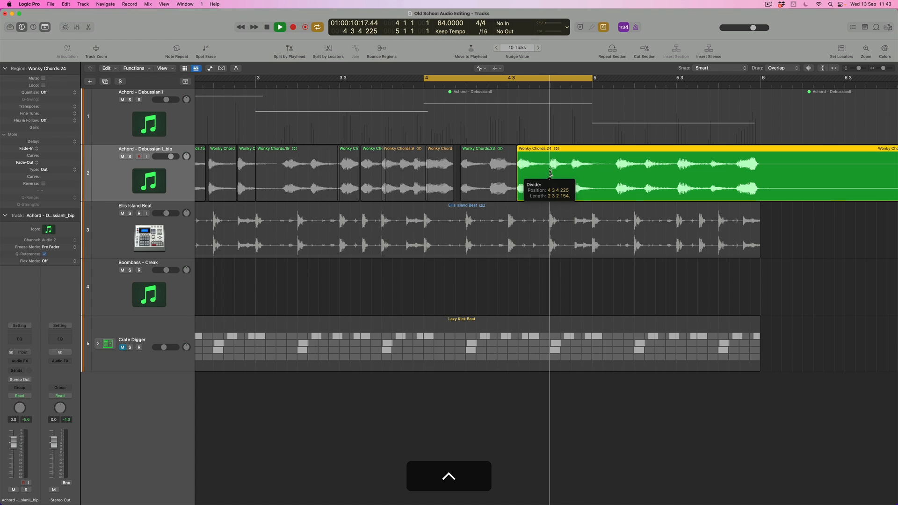
{"action": "left_click", "coordinate": [597, 172]}
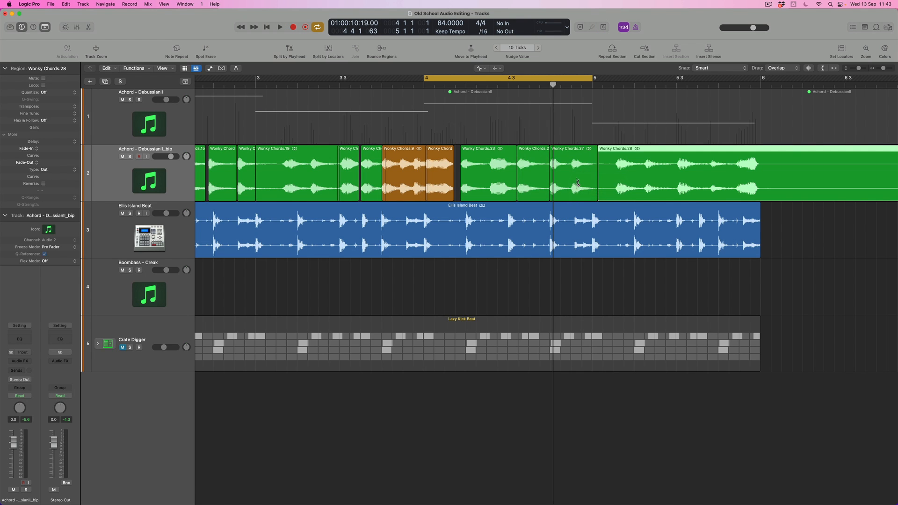
Return to the Pointer tool, select the new chord slice just after beat 4 3 and play the cycle from bar 4.
{"action": "key", "text": "t"}
{"action": "key", "text": "t"}
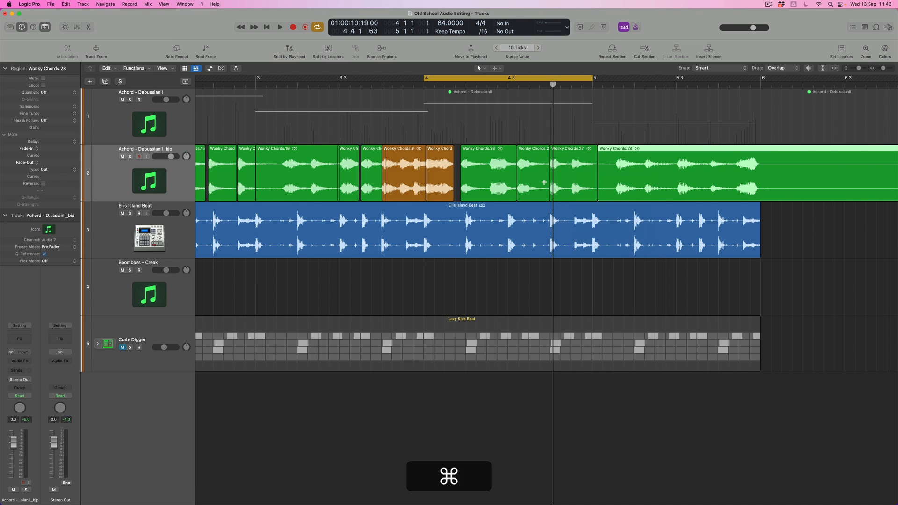
{"action": "key", "text": "super+Right"}
{"action": "key", "text": "super+Right"}
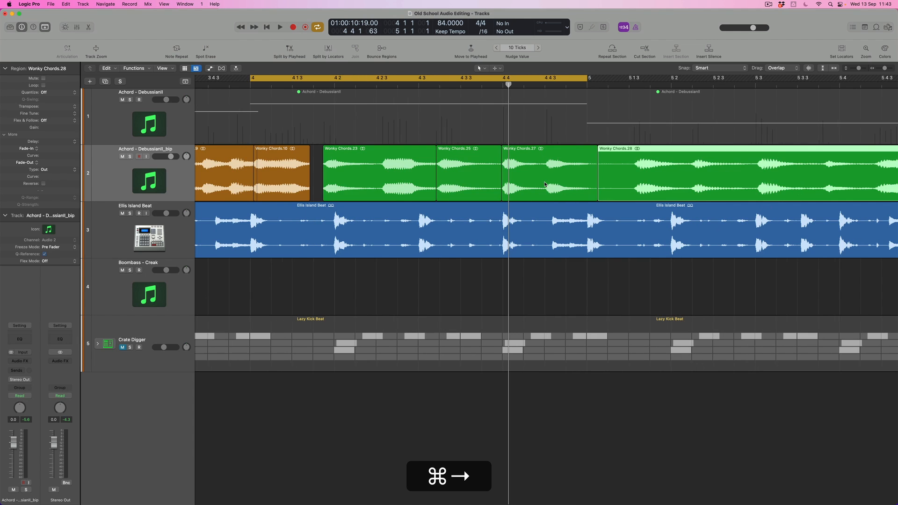
{"action": "left_click", "coordinate": [456, 186]}
{"action": "key", "text": "0"}
{"action": "key", "text": "KP_Enter"}
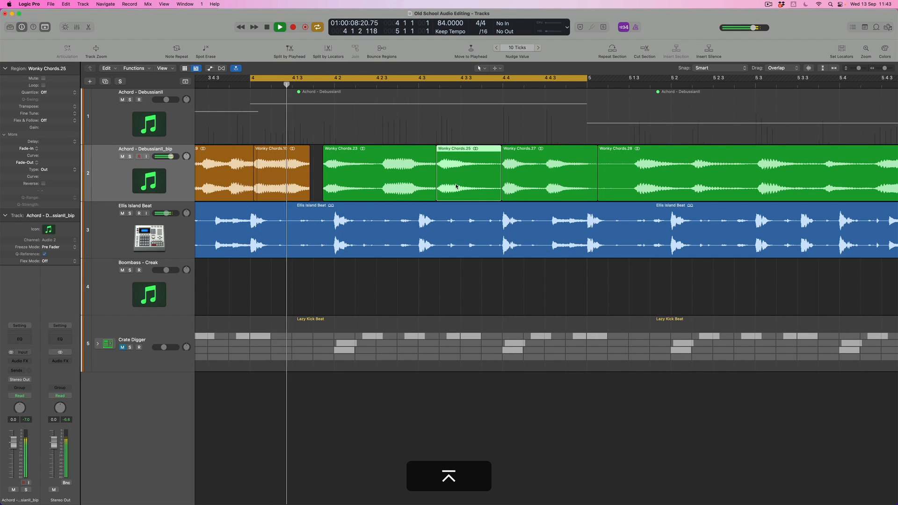
Nudge the selected chord slice near beat 4 3 later by four 10-tick steps during playback and stop.
{"action": "key", "text": "alt+Right"}
{"action": "key", "text": "alt+Right"}
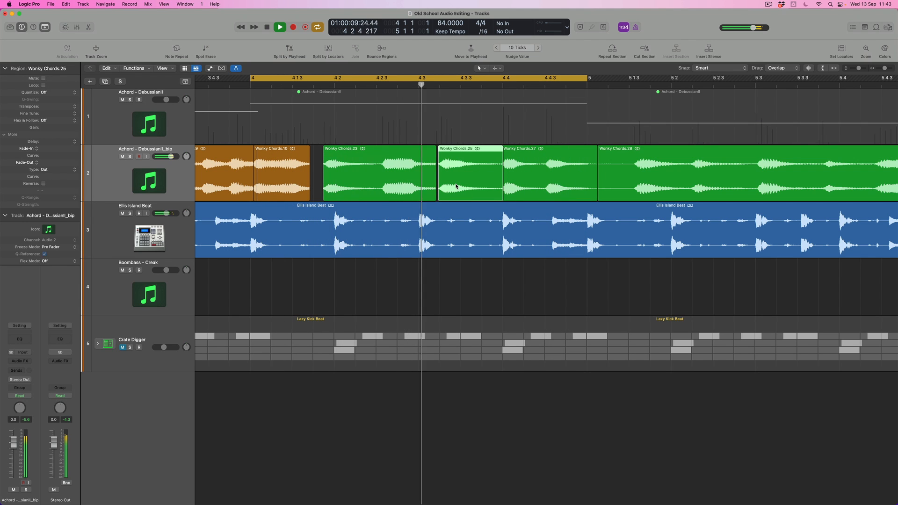
{"action": "key", "text": "alt+Right"}
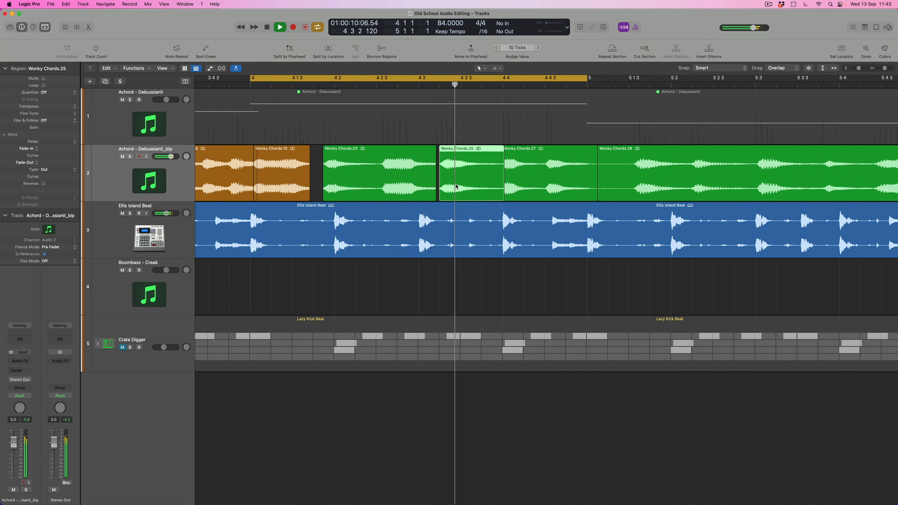
{"action": "key", "text": "alt+Right"}
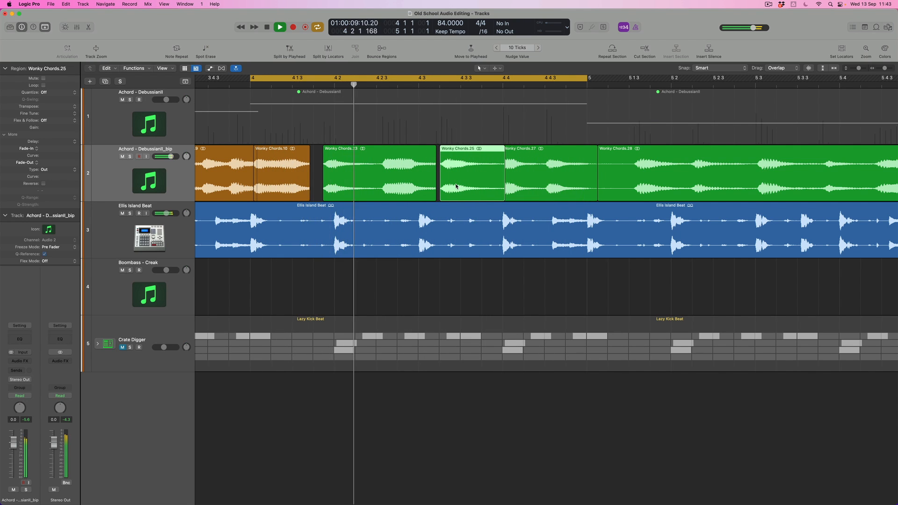
{"action": "key", "text": "0"}
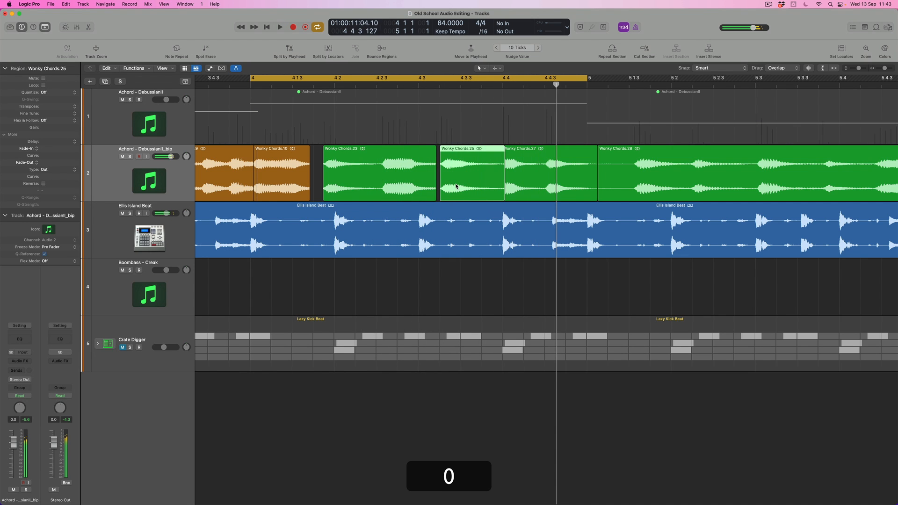
Move the cycle range to run from bar 5 to bar 6 and play the chords there.
{"action": "key", "text": "super+Left"}
{"action": "key", "text": "super+Left"}
{"action": "key", "text": "super+Up"}
{"action": "left_click_drag", "start_coordinate": [431, 83], "coordinate": [513, 85]}
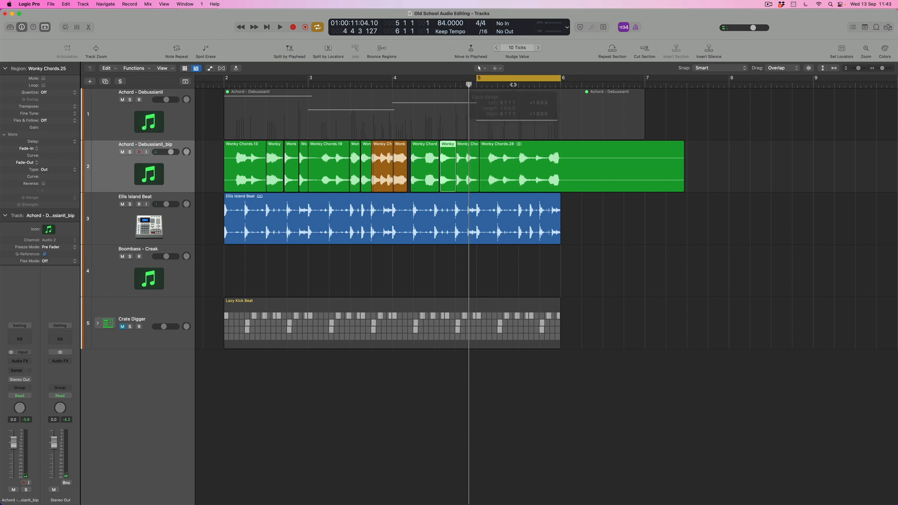
{"action": "key", "text": "0"}
{"action": "key", "text": "KP_Enter"}
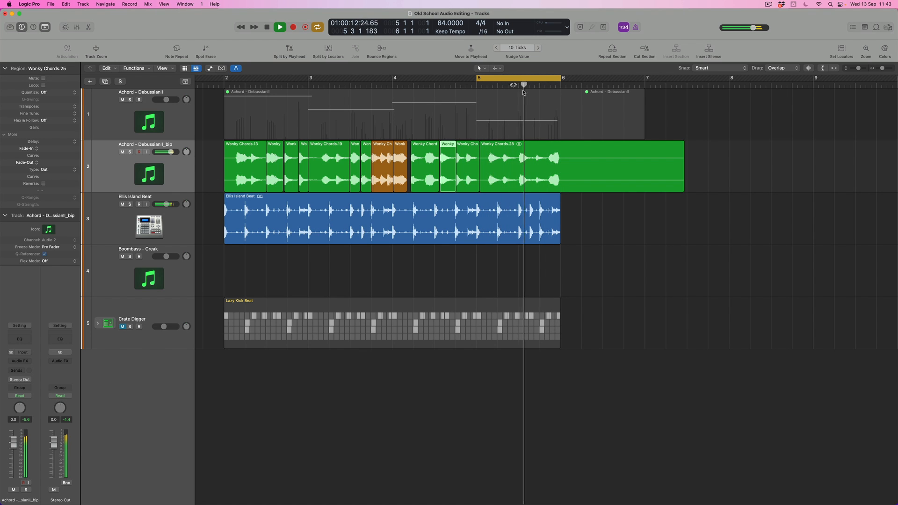
{"action": "key", "text": "0"}
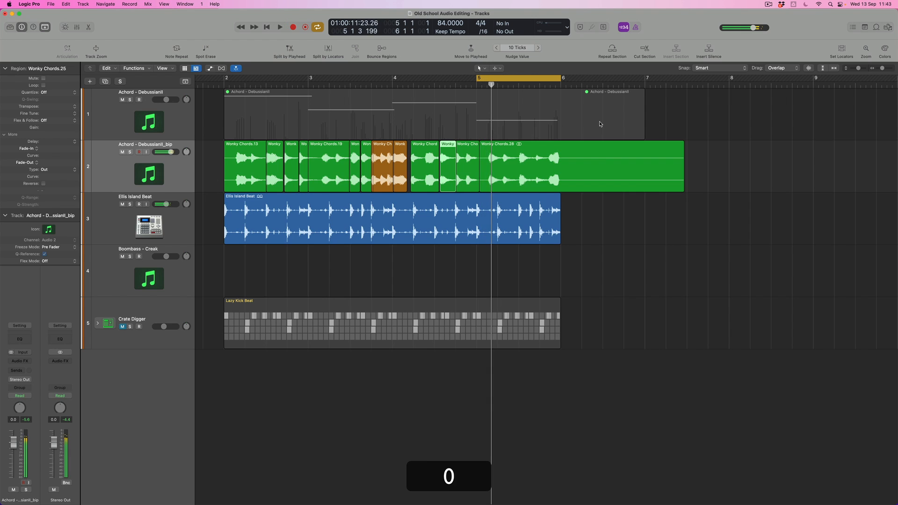
Split the last long chord region with the Scissors tool at 5 4 2 121.
{"action": "key", "text": "ctrl+Right"}
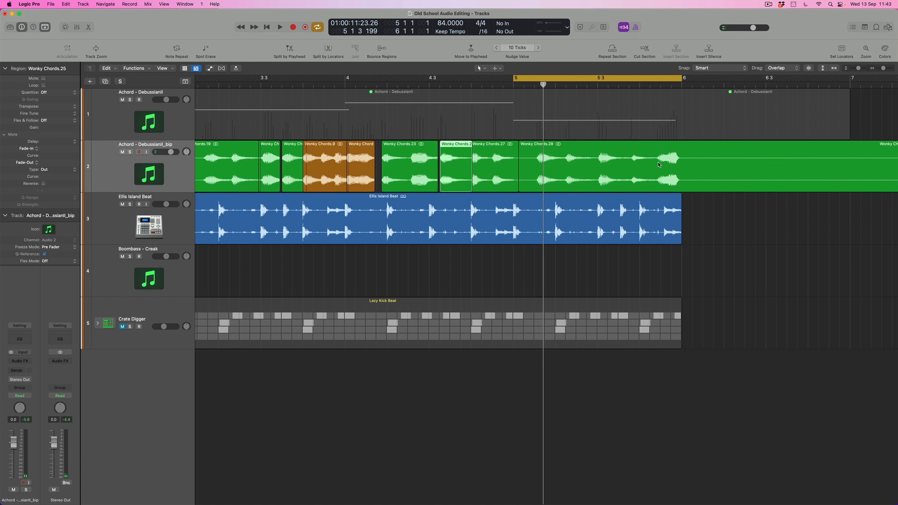
{"action": "key", "text": "t"}
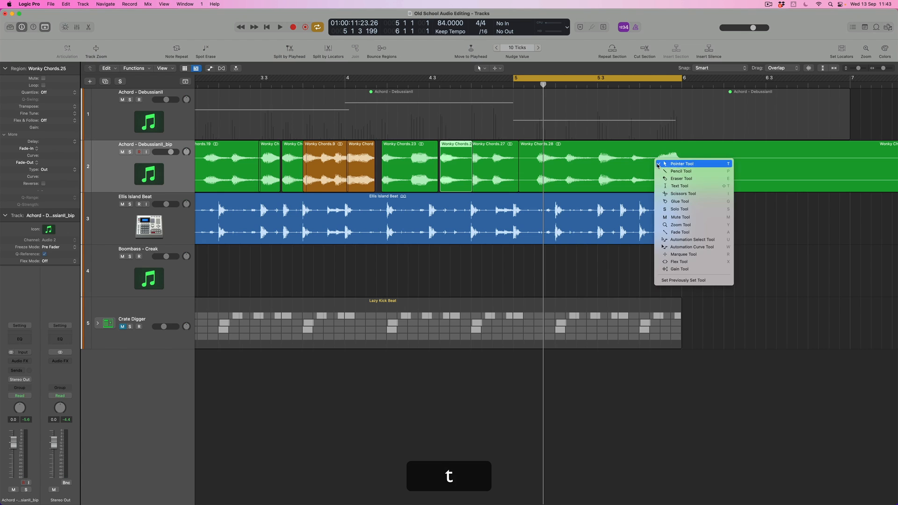
{"action": "left_click", "coordinate": [666, 195]}
{"action": "left_click", "coordinate": [655, 162]}
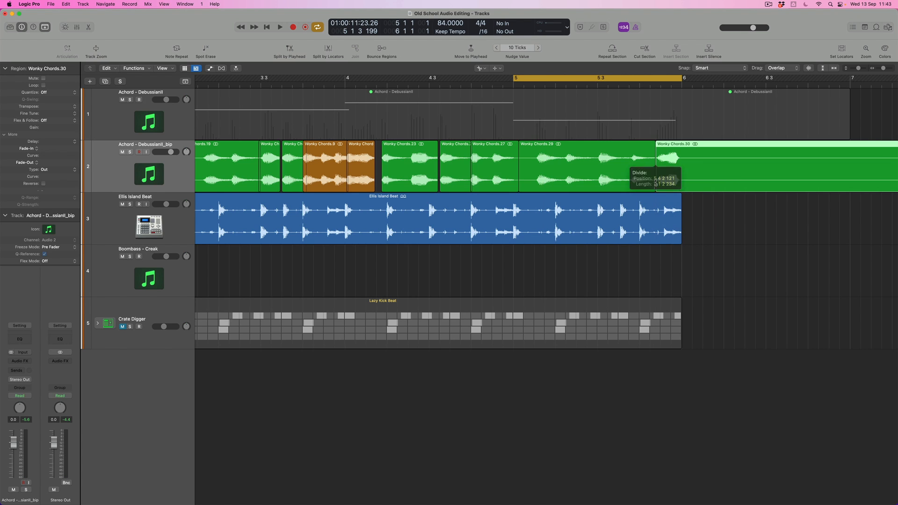
Transpose the new last chord slice by -1, nudge it slightly later in 10-tick steps and play bar 5.
{"action": "key", "text": "alt+Down"}
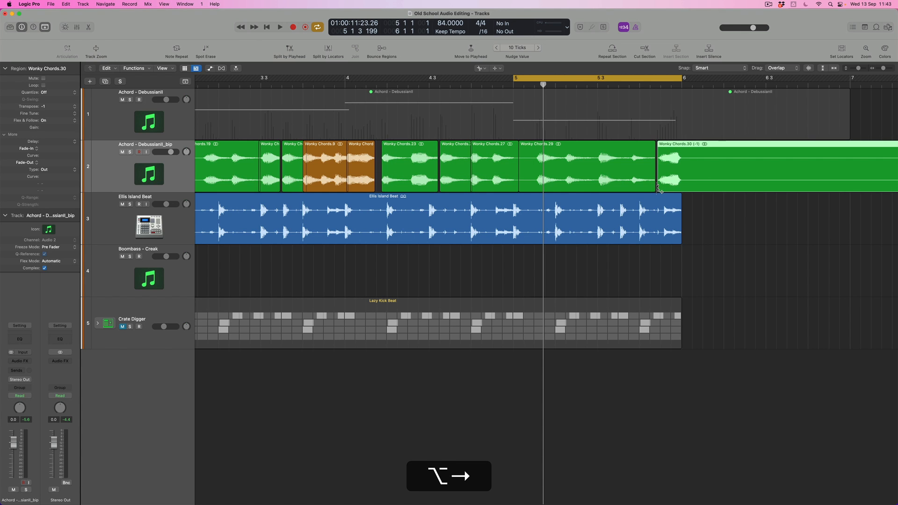
{"action": "key", "text": "space"}
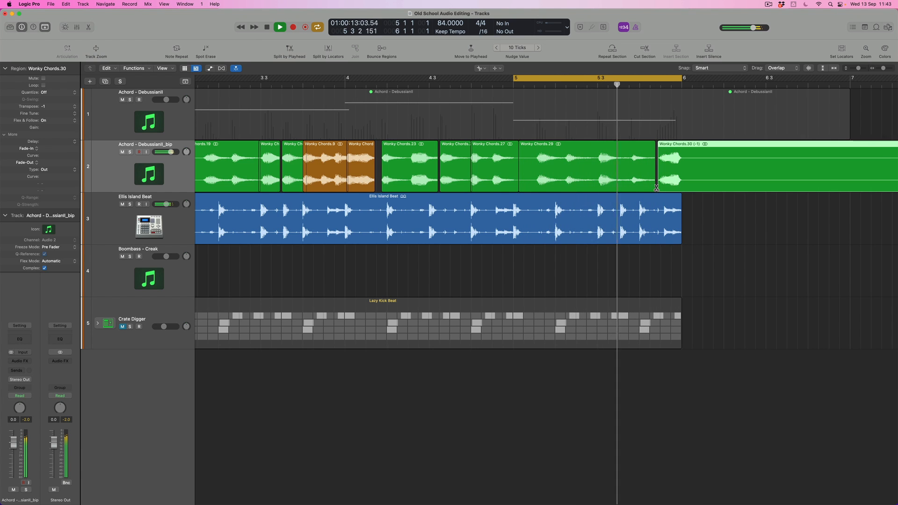
{"action": "key", "text": "0"}
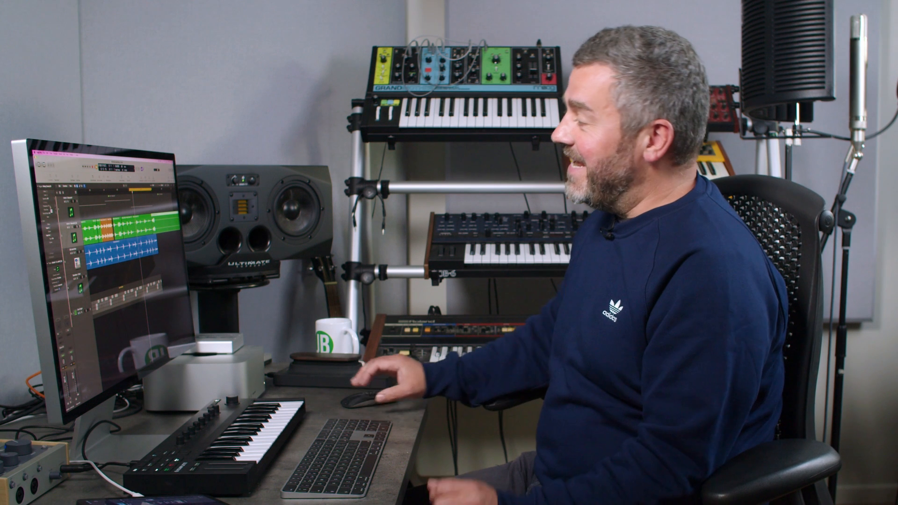
{"action": "key", "text": "KP_Enter"}
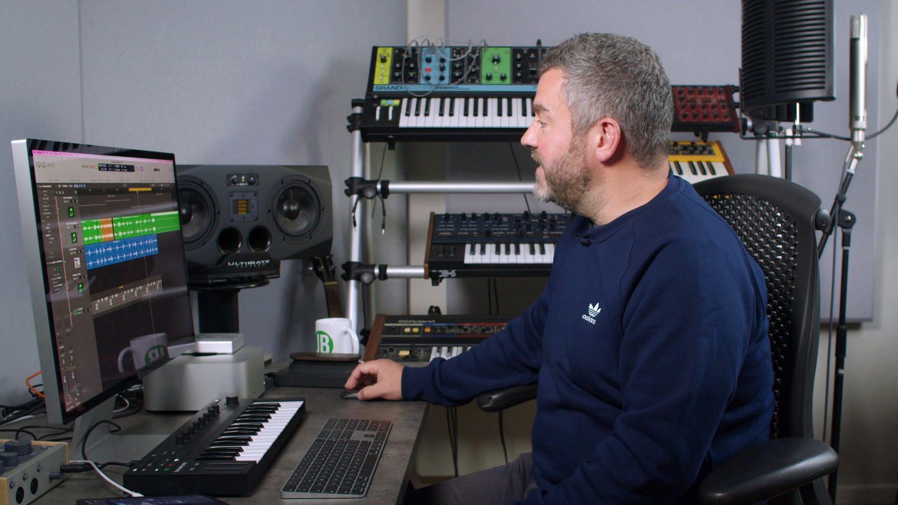
Cut off and delete the silent tail of the last chord slice just after bar 6, and return to the Pointer tool.
{"action": "key", "text": "BackSpace"}
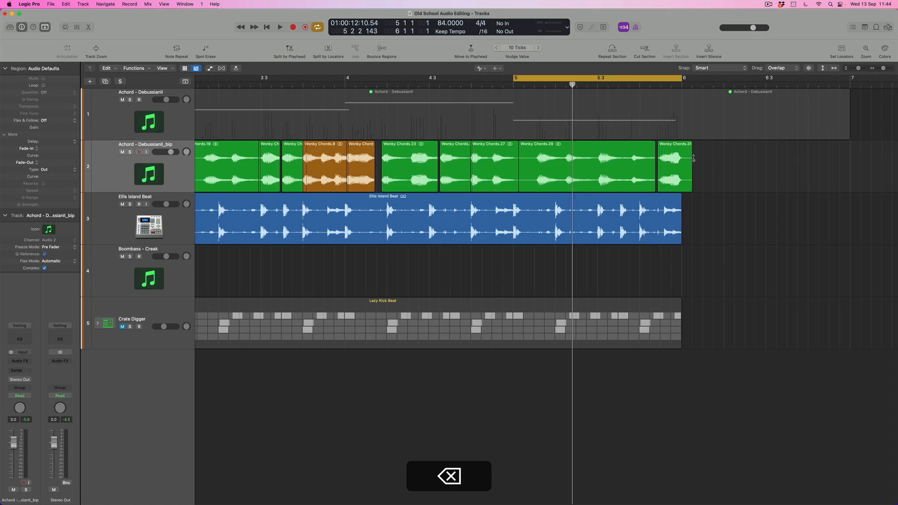
{"action": "key", "text": "t"}
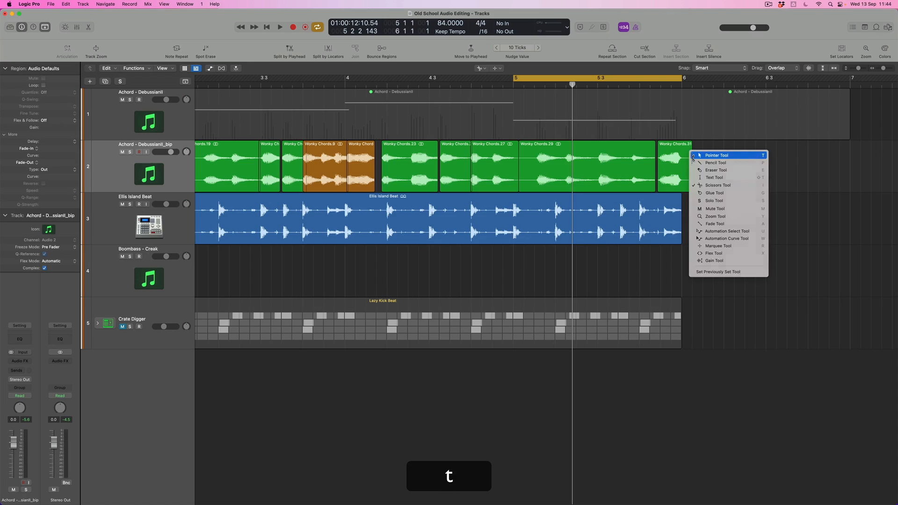
{"action": "left_click", "coordinate": [693, 156]}
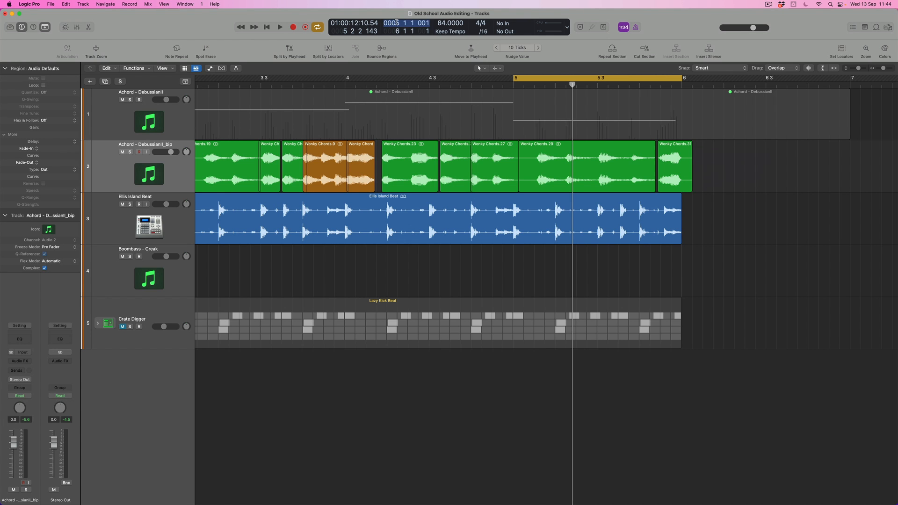
Set the cycle range to start at bar 2 and play the edited chord part with the beat.
{"action": "type", "text": "2"}
{"action": "key", "text": "KP_Enter"}
{"action": "key", "text": "0"}
{"action": "key", "text": "KP_Enter"}
{"action": "key", "text": "super+Left"}
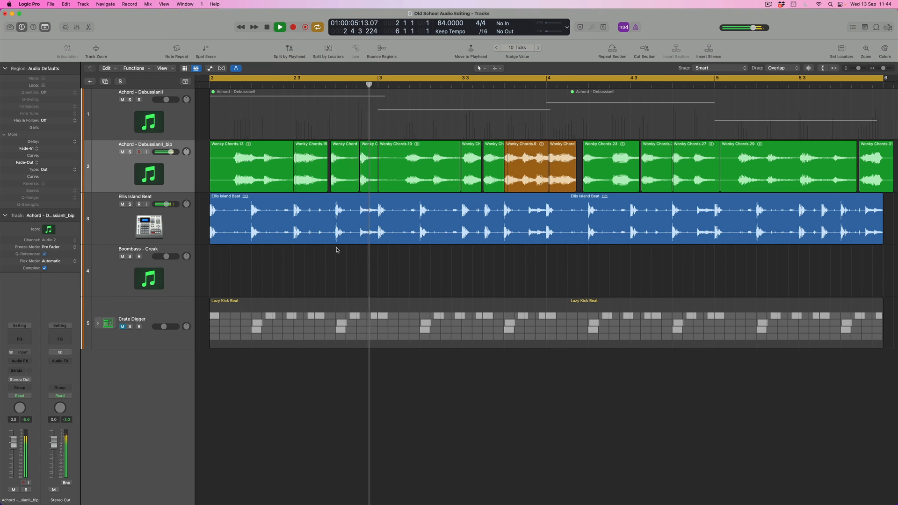
{"action": "key", "text": "super+Left"}
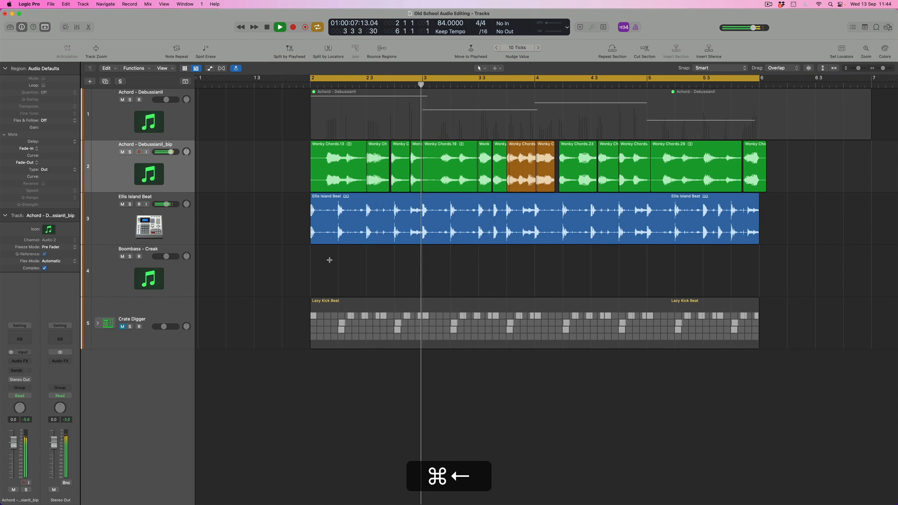
{"action": "key", "text": "super+Left"}
{"action": "key", "text": "super+Up"}
{"action": "key", "text": "super+Right"}
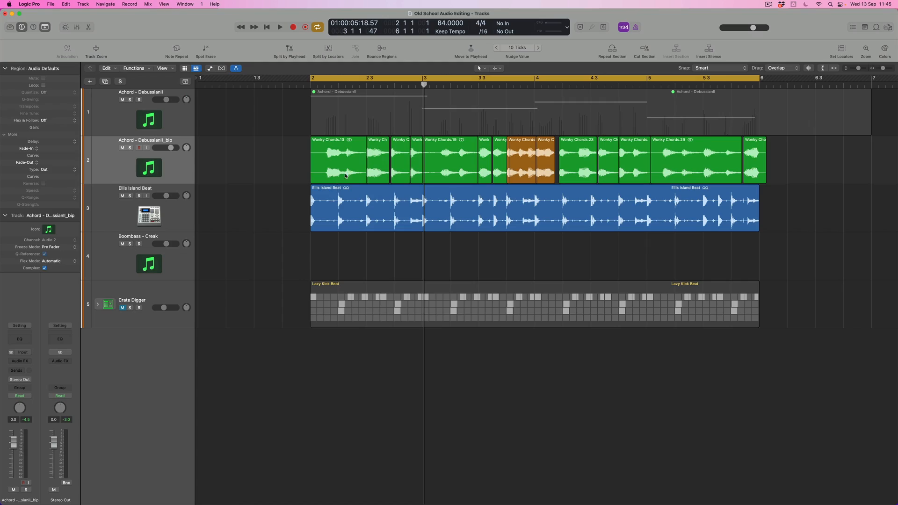
Try to shorten the end of the first chord region by hand by about 60 ticks to beat 2 3, and undo it.
{"action": "left_click", "coordinate": [346, 173]}
{"action": "left_click", "coordinate": [277, 160]}
{"action": "key", "text": "cmd+Right"}
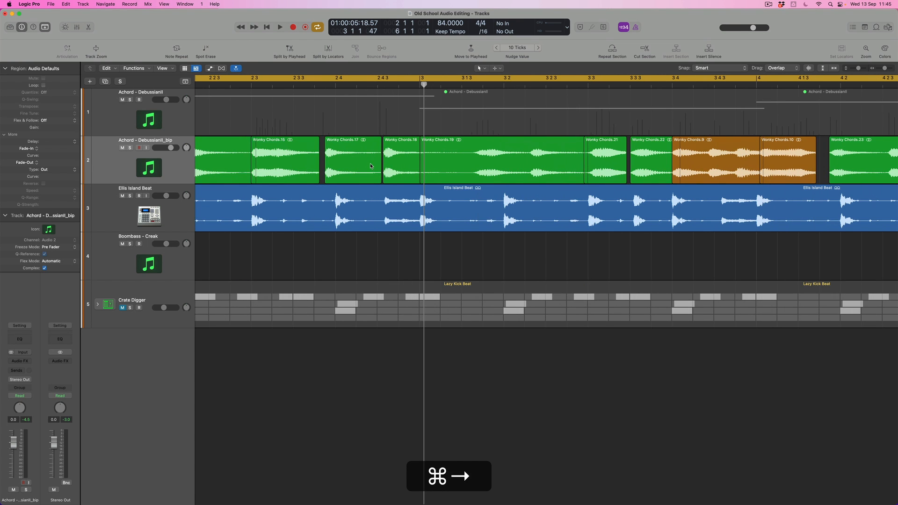
{"action": "scroll", "coordinate": [264, 174], "scroll_direction": "left", "scroll_amount": 4}
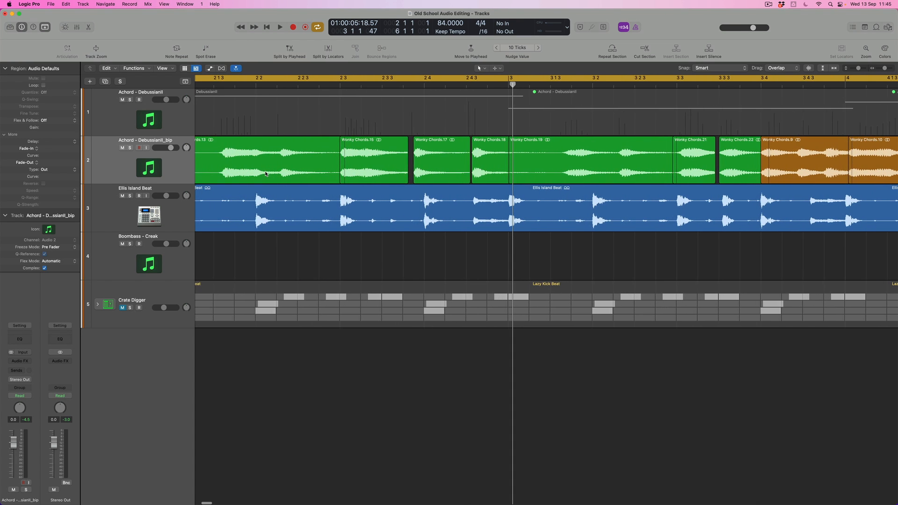
{"action": "left_click", "coordinate": [323, 170]}
{"action": "left_click_drag", "start_coordinate": [340, 180], "coordinate": [337, 180]}
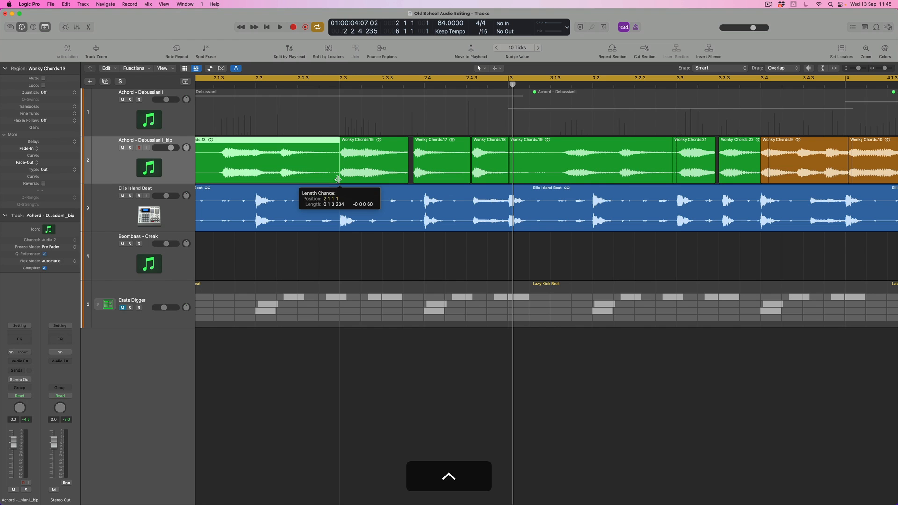
{"action": "left_click_drag", "start_coordinate": [338, 180], "coordinate": [337, 180]}
{"action": "key", "text": "super+z"}
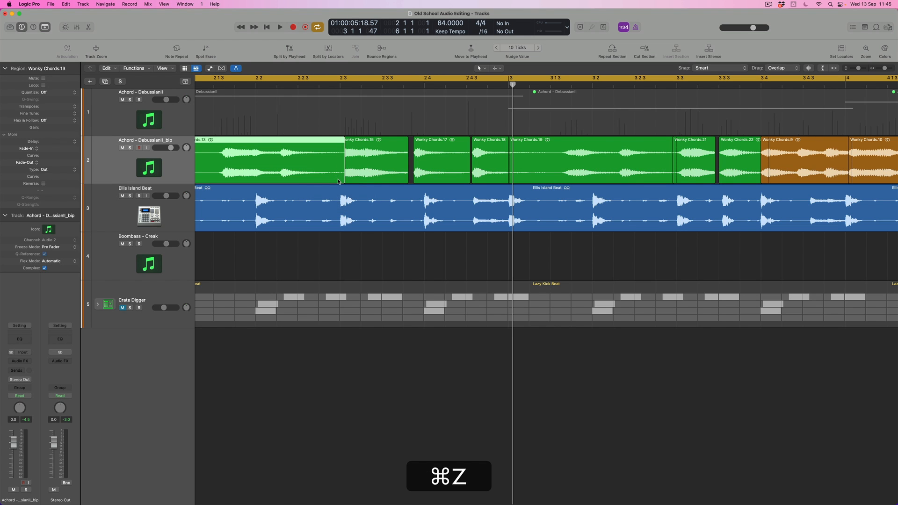
Apply Trim Region End to Next Region to the first chord region, which overlaps the slice at beat 2 3.
{"action": "left_click", "coordinate": [361, 172]}
{"action": "scroll", "coordinate": [355, 174], "scroll_direction": "left", "scroll_amount": 5}
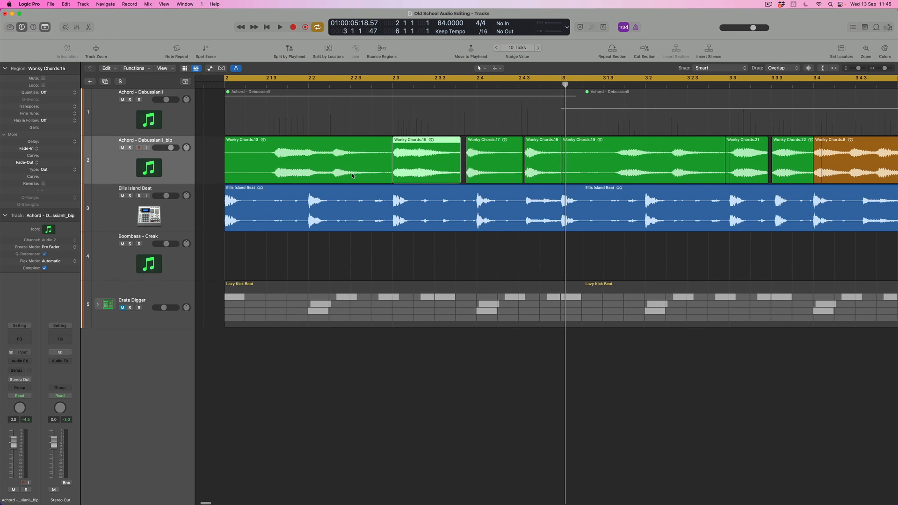
{"action": "left_click", "coordinate": [332, 164]}
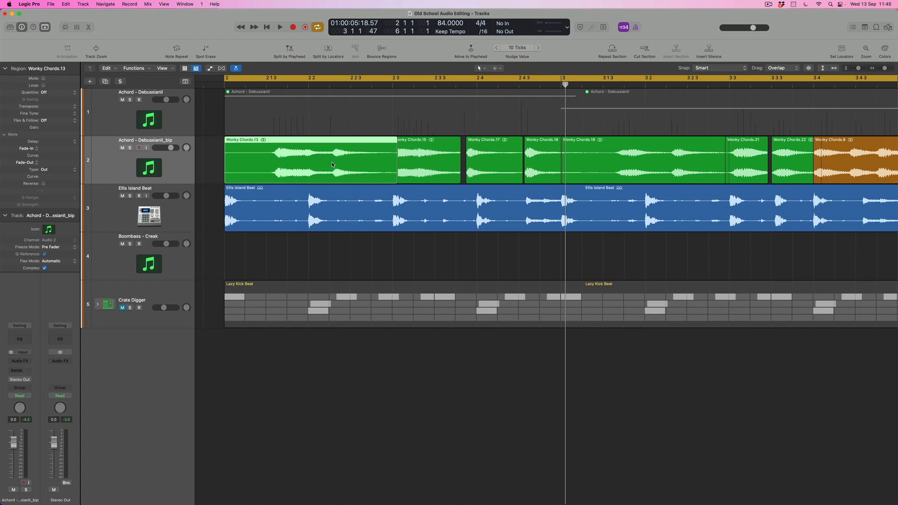
{"action": "left_click", "coordinate": [324, 161], "text": "ctrl"}
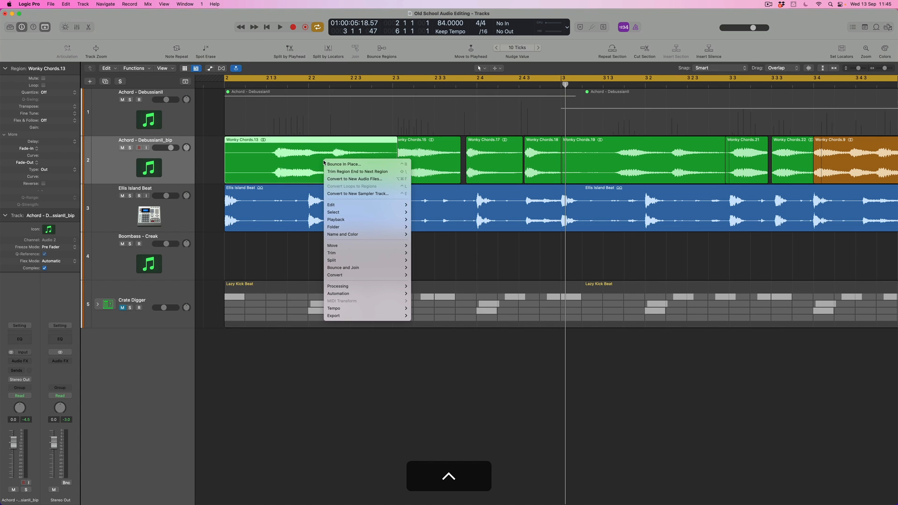
{"action": "mouse_move", "coordinate": [351, 253]}
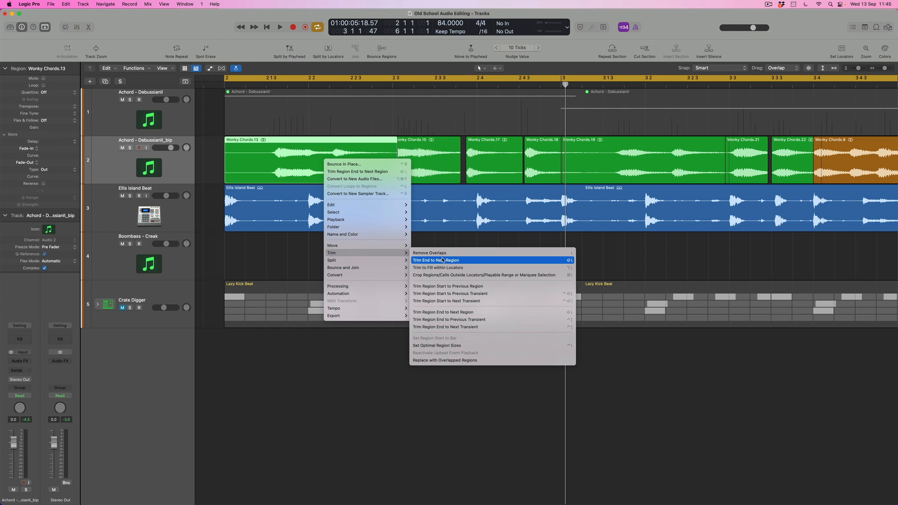
{"action": "left_click", "coordinate": [477, 313]}
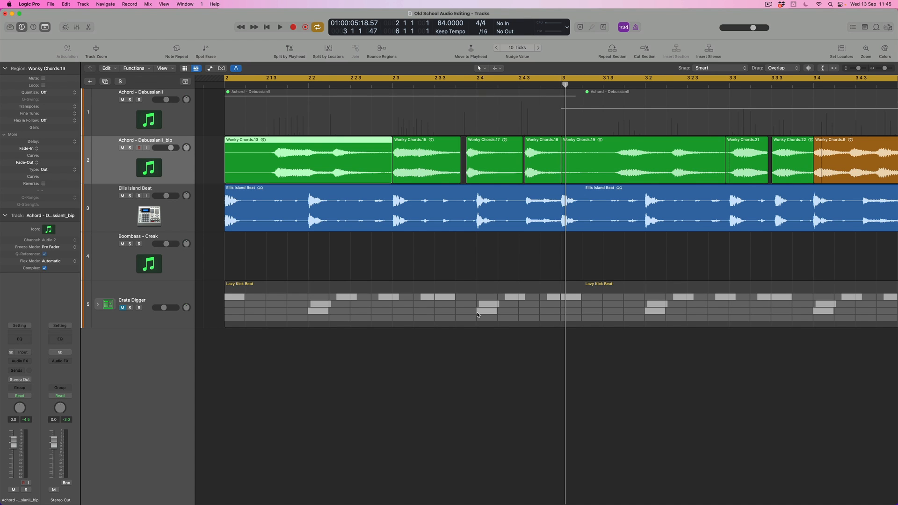
Undo the trim of the first chord region and apply Trim Region End to Next Region to it again.
{"action": "key", "text": "super+z"}
{"action": "key", "text": "shift+super+z"}
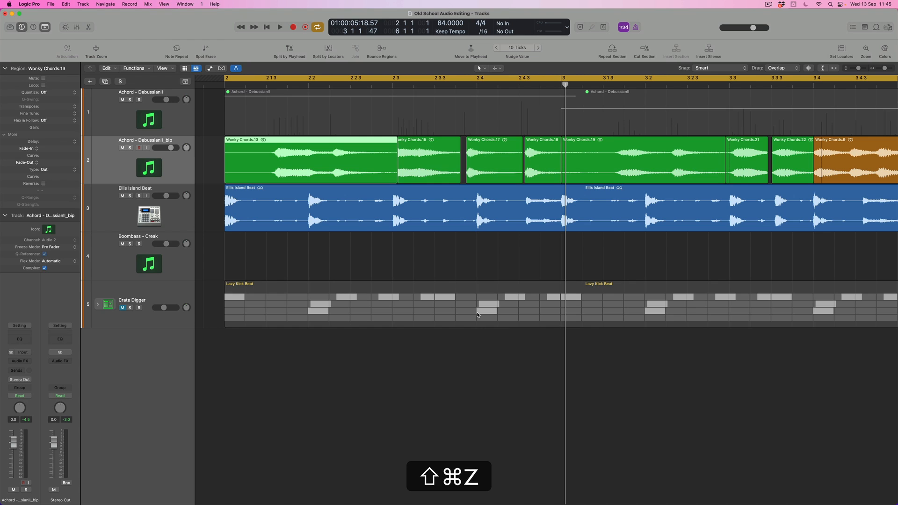
{"action": "key", "text": "shift+backslash"}
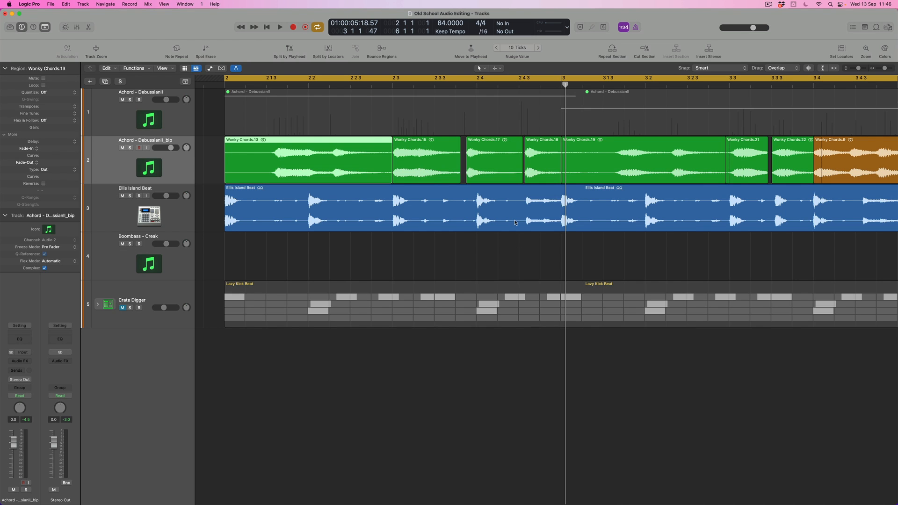
Trim the ends of the overlapping regions Wonky Chords.18, 19, 22, 9 and 25 together with Trim Region End to Next Region.
{"action": "left_click", "coordinate": [547, 172]}
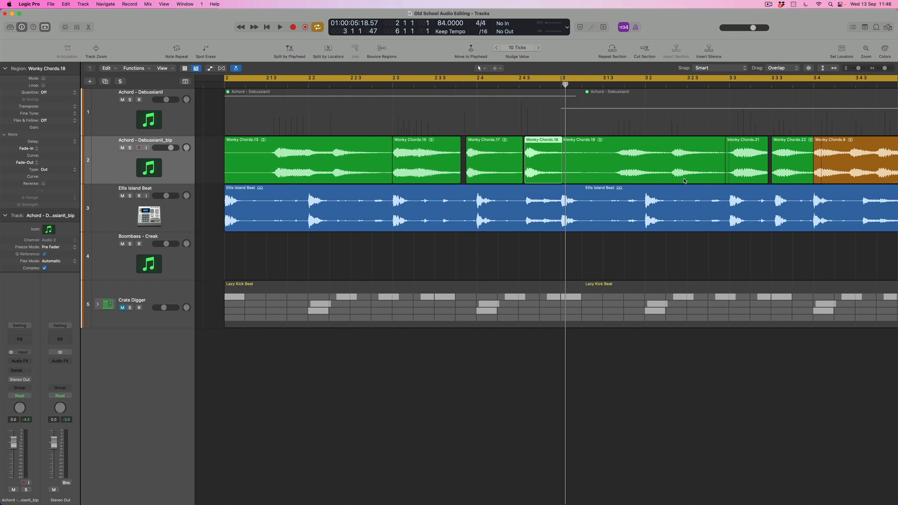
{"action": "left_click", "coordinate": [705, 159], "text": "shift"}
{"action": "scroll", "coordinate": [697, 164], "scroll_direction": "right", "scroll_amount": 5}
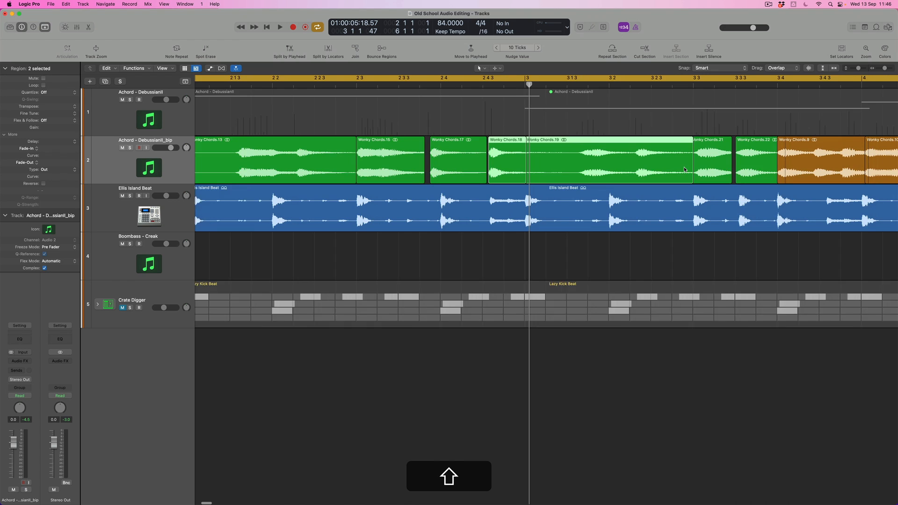
{"action": "left_click", "coordinate": [686, 170], "text": "shift"}
{"action": "scroll", "coordinate": [679, 161], "scroll_direction": "right", "scroll_amount": 5}
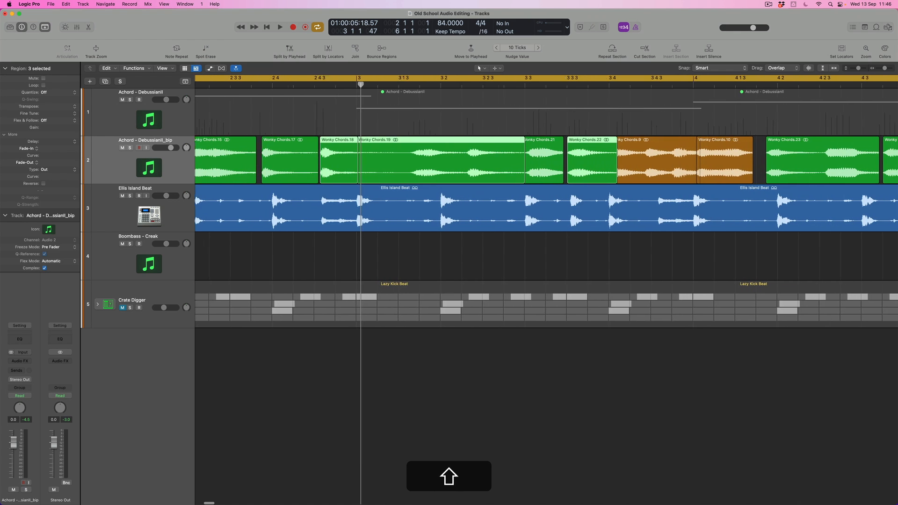
{"action": "left_click", "coordinate": [675, 162], "text": "shift"}
{"action": "scroll", "coordinate": [676, 164], "scroll_direction": "right", "scroll_amount": 10}
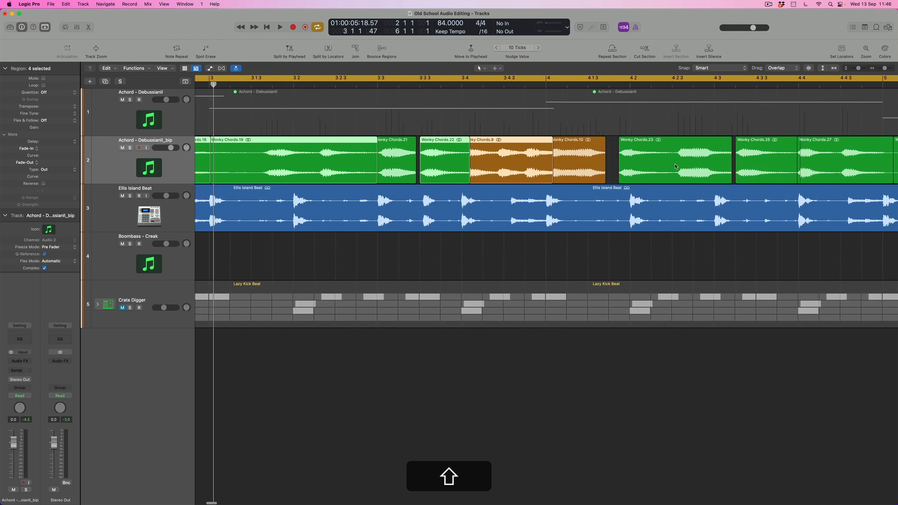
{"action": "left_click", "coordinate": [682, 165], "text": "shift"}
{"action": "scroll", "coordinate": [686, 161], "scroll_direction": "right", "scroll_amount": 10}
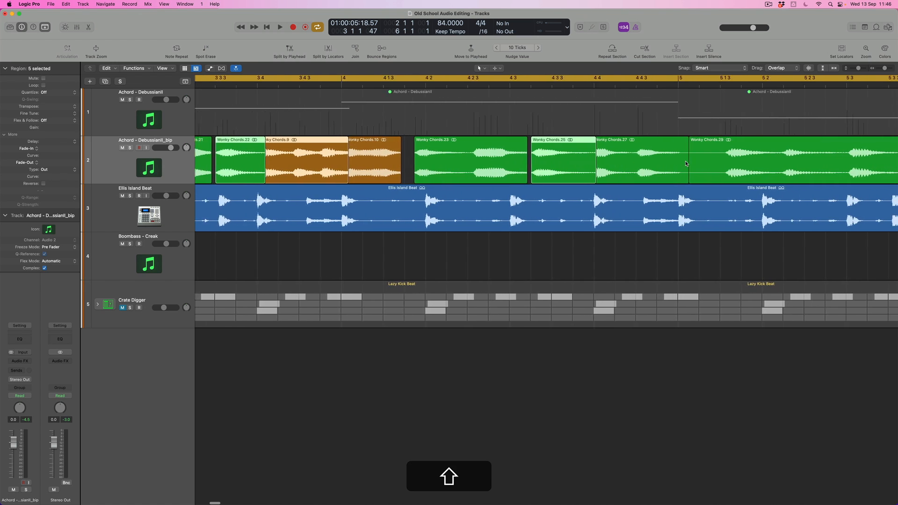
{"action": "scroll", "coordinate": [686, 161], "scroll_direction": "right", "scroll_amount": 5}
{"action": "scroll", "coordinate": [684, 161], "scroll_direction": "left", "scroll_amount": 4}
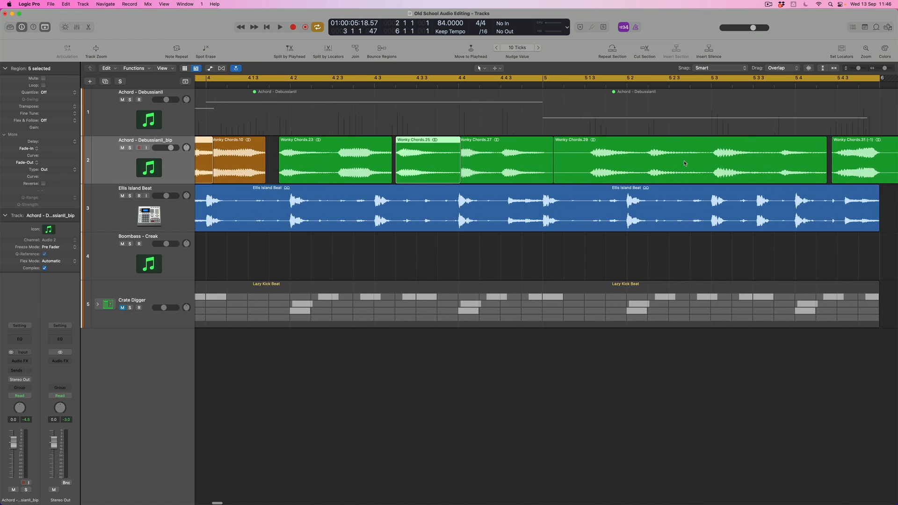
{"action": "key", "text": "shift"}
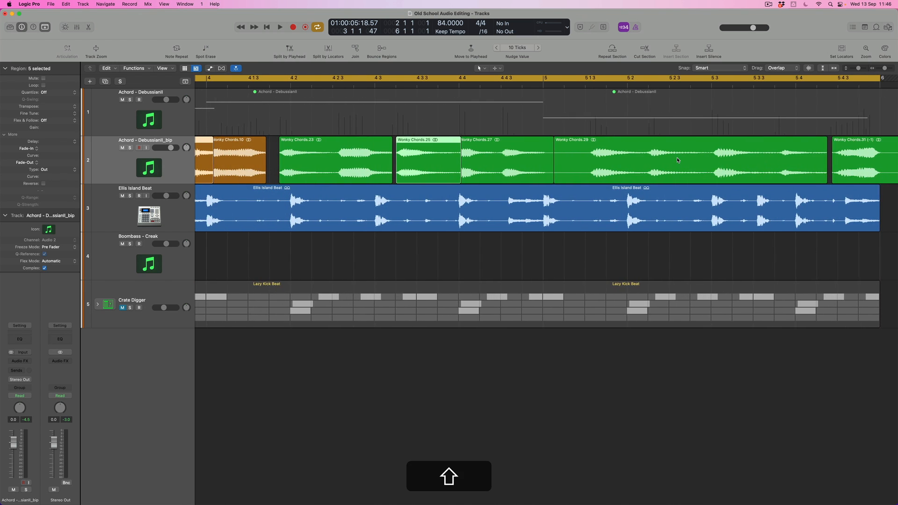
{"action": "key", "text": "shift+backslash"}
Close the gaps before Wonky Chords.17 and Wonky Chords.18 by applying Trim Region Start to Previous Region to each.
{"action": "scroll", "coordinate": [428, 162], "scroll_direction": "left", "scroll_amount": 15}
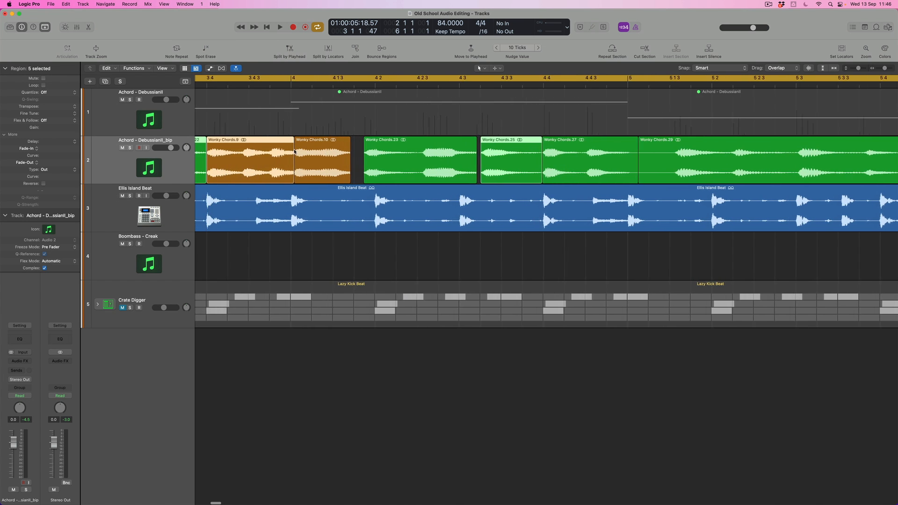
{"action": "scroll", "coordinate": [293, 148], "scroll_direction": "left", "scroll_amount": 6}
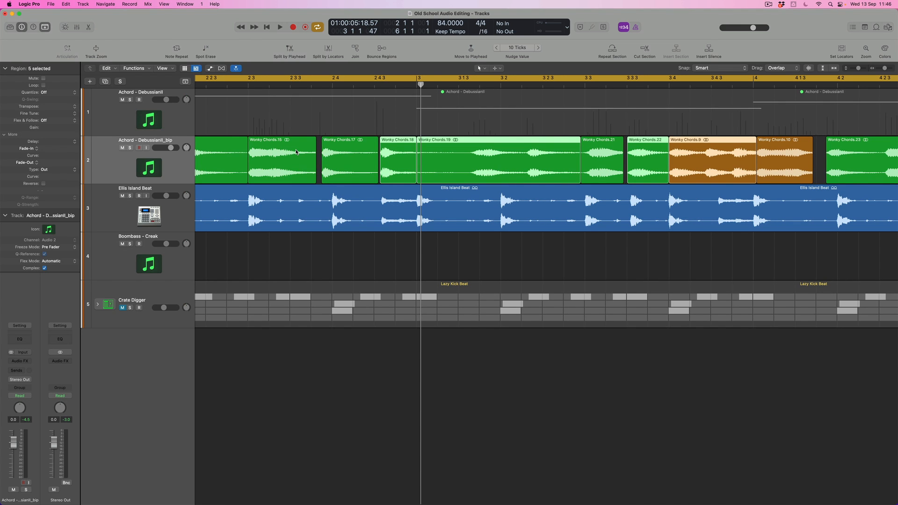
{"action": "left_click", "coordinate": [323, 157]}
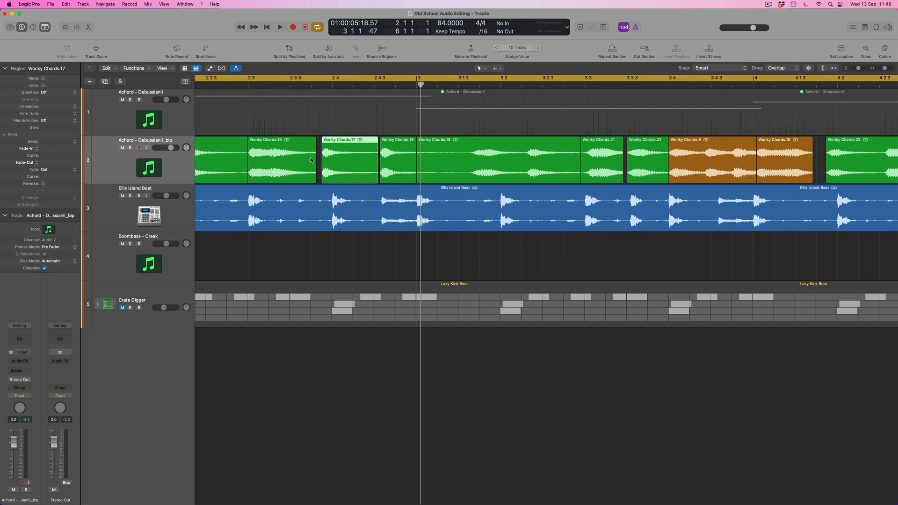
{"action": "left_click", "coordinate": [341, 162], "text": "ctrl"}
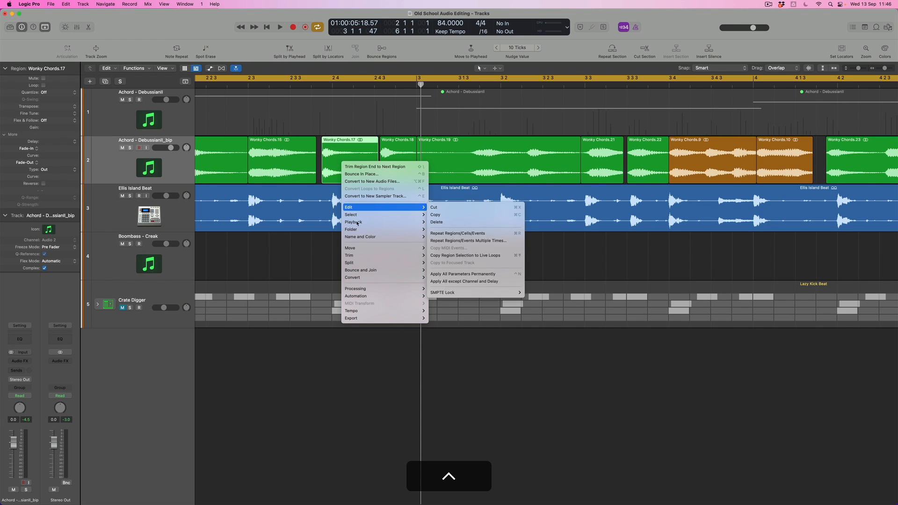
{"action": "mouse_move", "coordinate": [384, 255]}
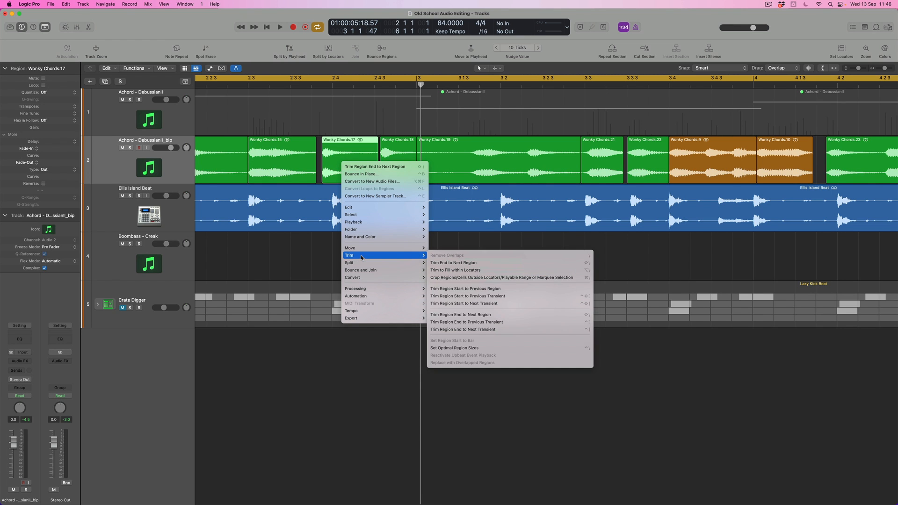
{"action": "left_click", "coordinate": [503, 289]}
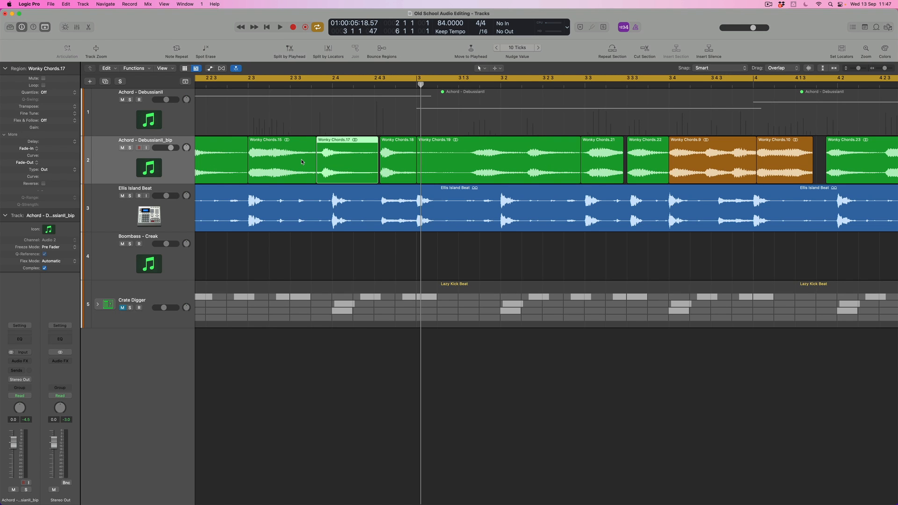
{"action": "left_click", "coordinate": [393, 163]}
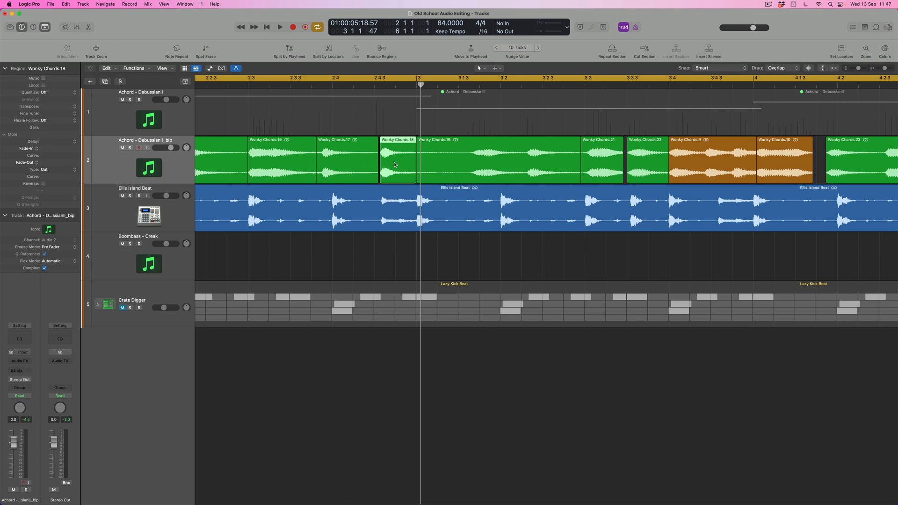
{"action": "left_click", "coordinate": [394, 164], "text": "ctrl"}
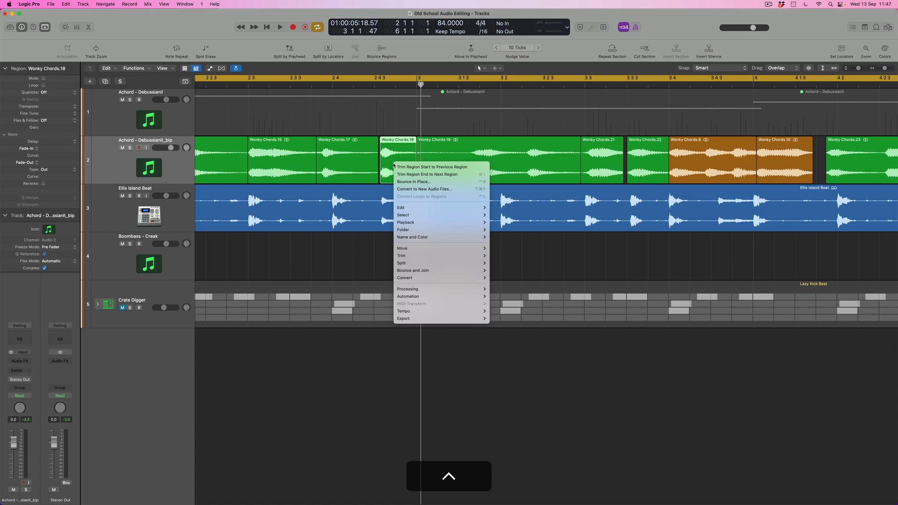
{"action": "left_click", "coordinate": [440, 167]}
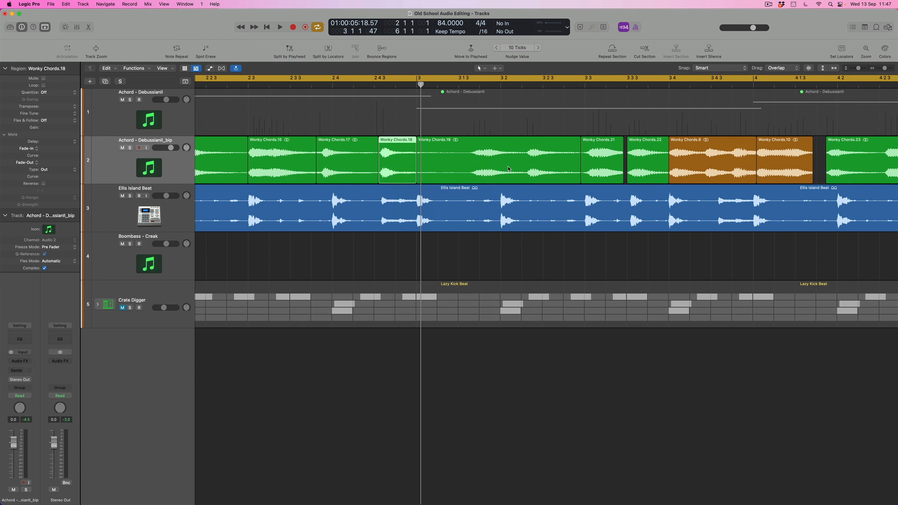
Try Trim Region Start to Previous Region on Wonky Chords.22, and undo it.
{"action": "scroll", "coordinate": [567, 167], "scroll_direction": "right", "scroll_amount": 5}
{"action": "left_click", "coordinate": [567, 167]}
{"action": "left_click", "coordinate": [566, 167], "text": "ctrl"}
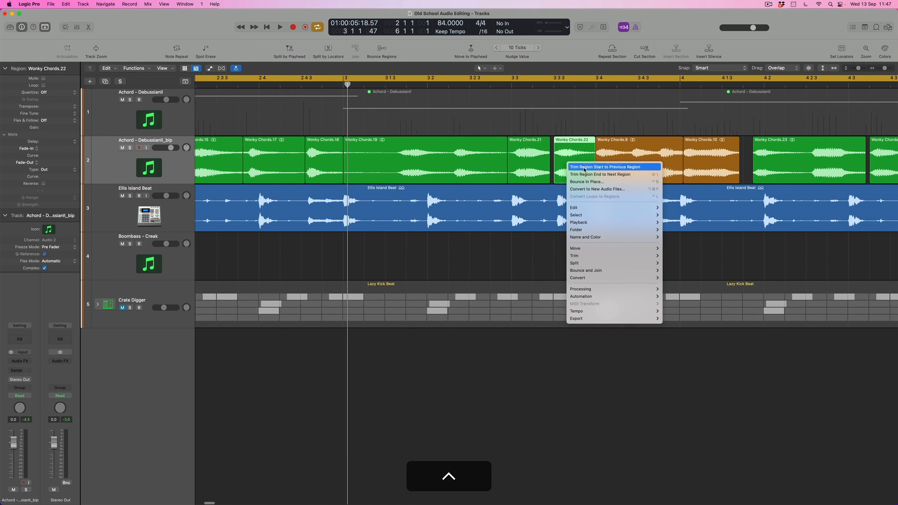
{"action": "left_click", "coordinate": [587, 170]}
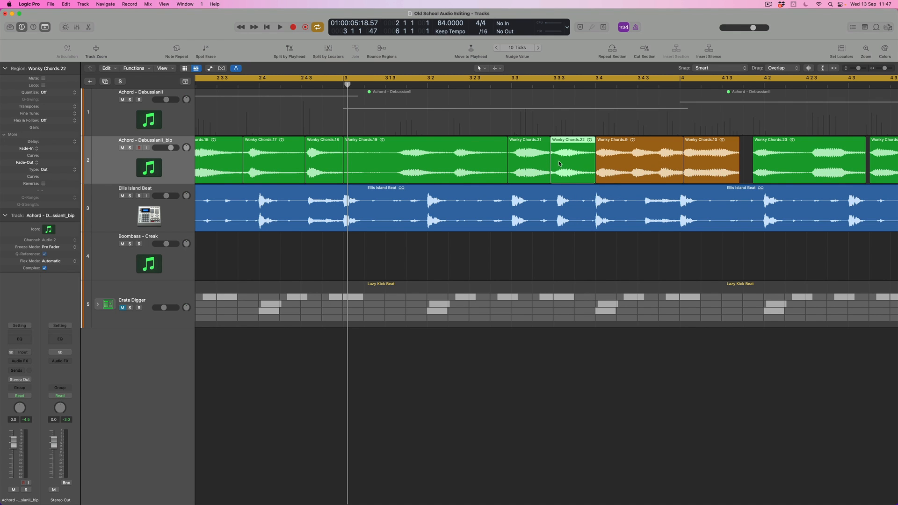
{"action": "scroll", "coordinate": [557, 165], "scroll_direction": "right", "scroll_amount": 3}
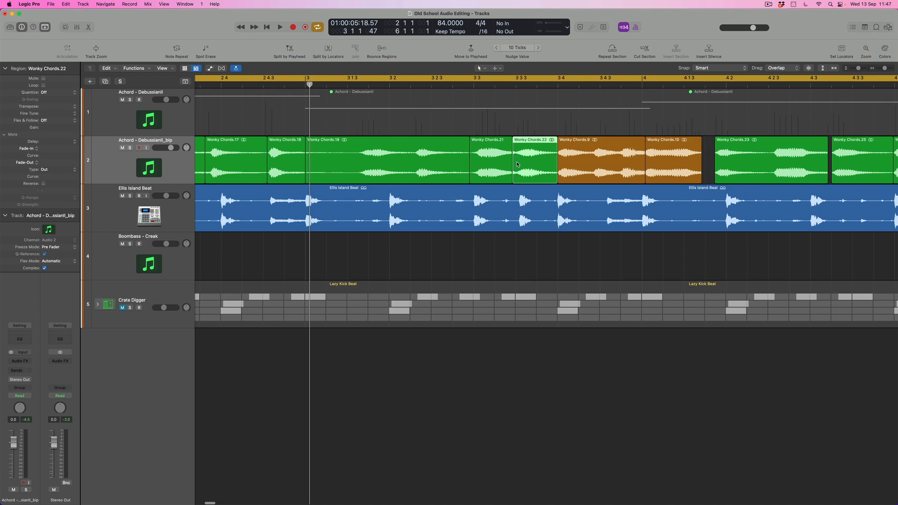
{"action": "key", "text": "super+z"}
Try extending the start of Wonky Chords.23 back to the orange Wonky Chords.10 region by hand, and restore it.
{"action": "scroll", "coordinate": [563, 170], "scroll_direction": "right", "scroll_amount": 8}
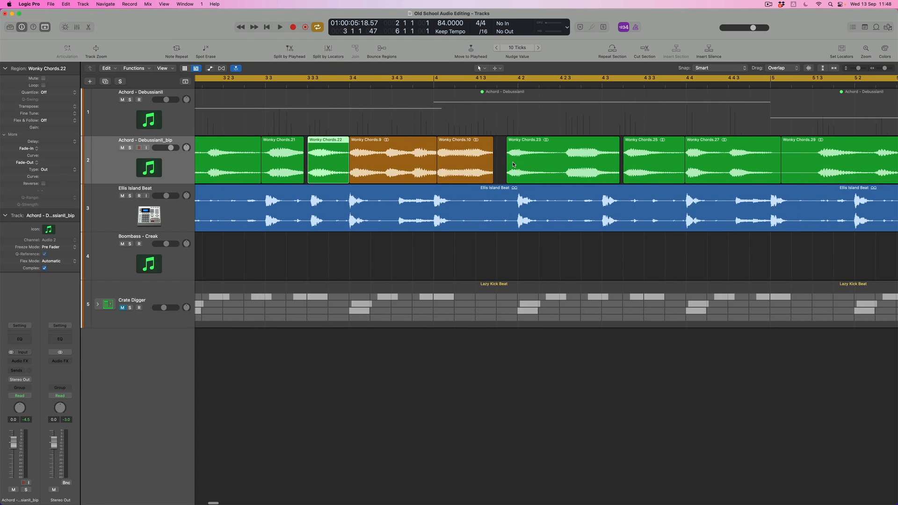
{"action": "left_click_drag", "start_coordinate": [506, 181], "coordinate": [494, 182]}
{"action": "mouse_move", "coordinate": [498, 181]}
{"action": "left_mouse_down"}
{"action": "mouse_move", "coordinate": [486, 181]}
{"action": "mouse_move", "coordinate": [507, 180]}
{"action": "left_mouse_up"}
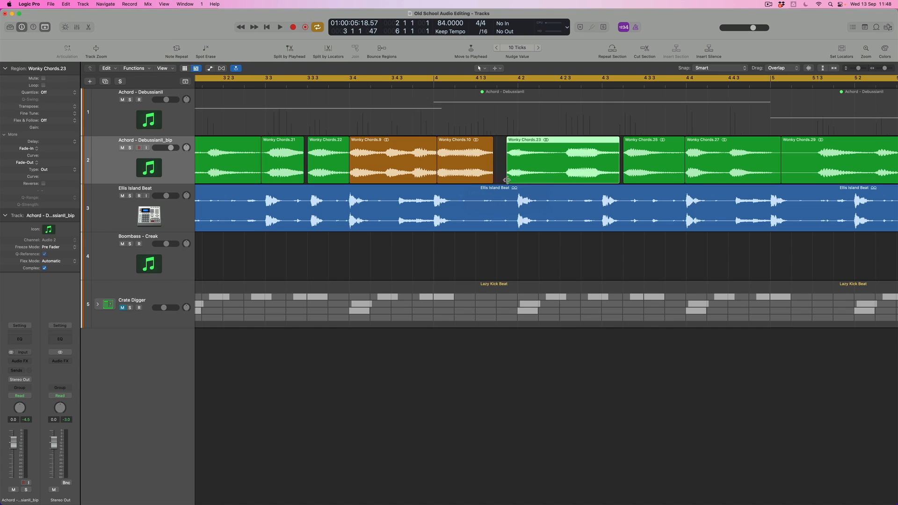
Apply Trim Region Start to Previous Region to Wonky Chords.25 to close the gap after Wonky Chords.23.
{"action": "scroll", "coordinate": [585, 184], "scroll_direction": "right", "scroll_amount": 3}
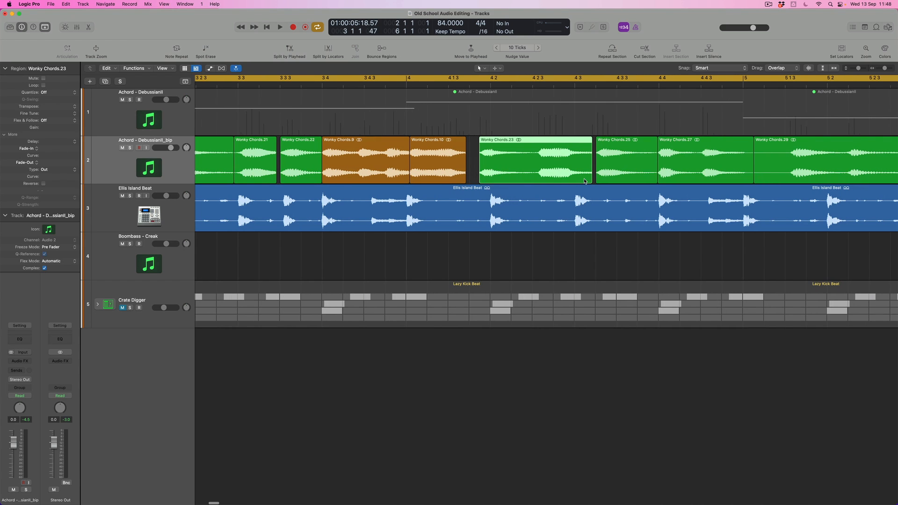
{"action": "left_click", "coordinate": [607, 169], "text": "ctrl"}
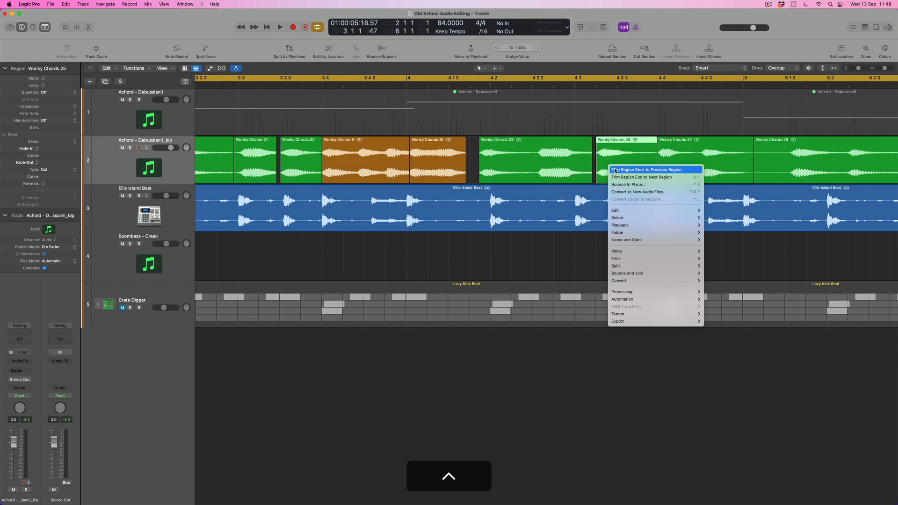
{"action": "left_click", "coordinate": [615, 171]}
{"action": "scroll", "coordinate": [579, 158], "scroll_direction": "right", "scroll_amount": 10}
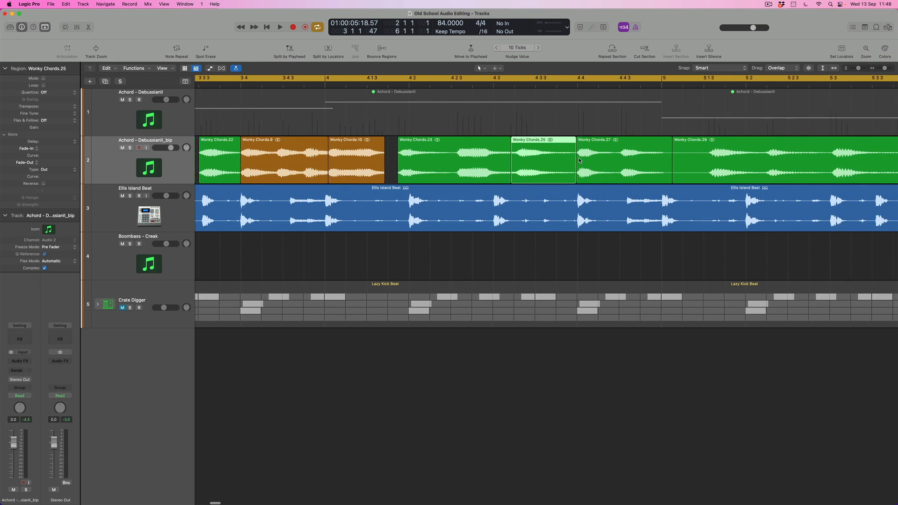
{"action": "scroll", "coordinate": [580, 158], "scroll_direction": "right", "scroll_amount": 10}
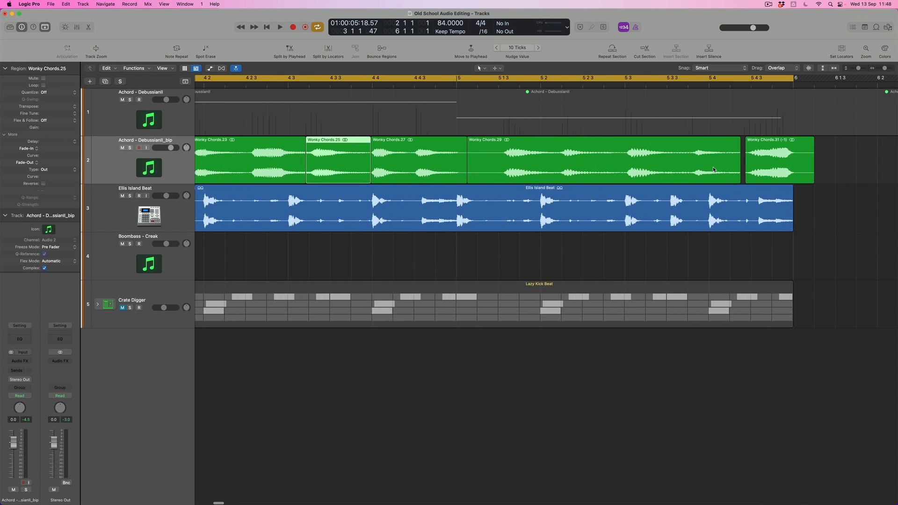
{"action": "left_click", "coordinate": [757, 163]}
{"action": "left_click", "coordinate": [757, 163], "text": "ctrl"}
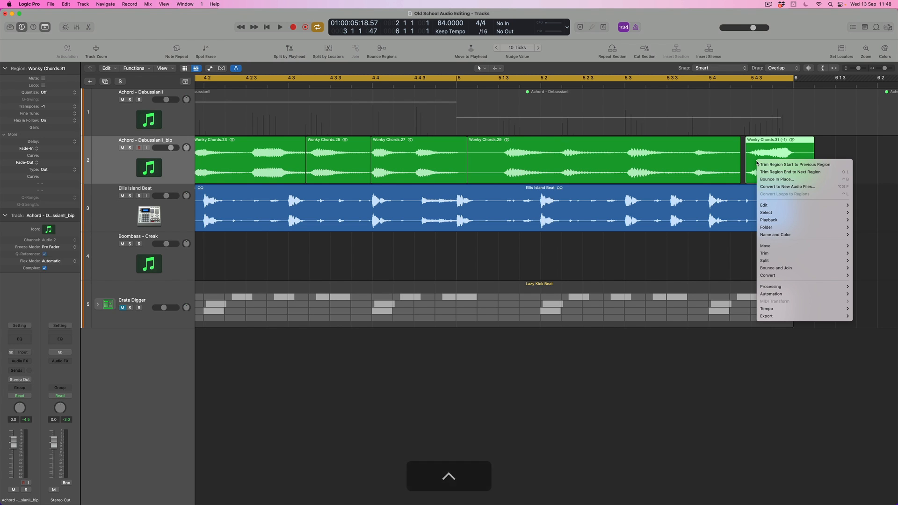
{"action": "left_click", "coordinate": [826, 152]}
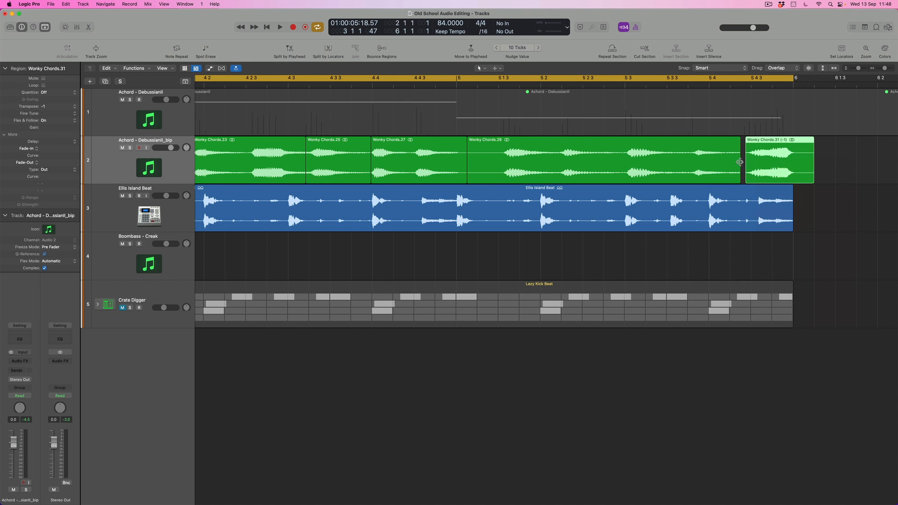
{"action": "left_click", "coordinate": [726, 163]}
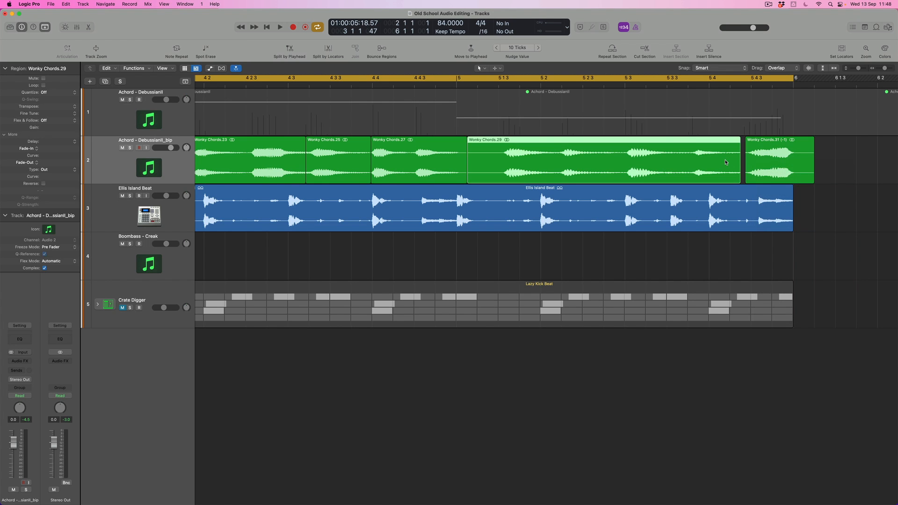
{"action": "left_click", "coordinate": [763, 156]}
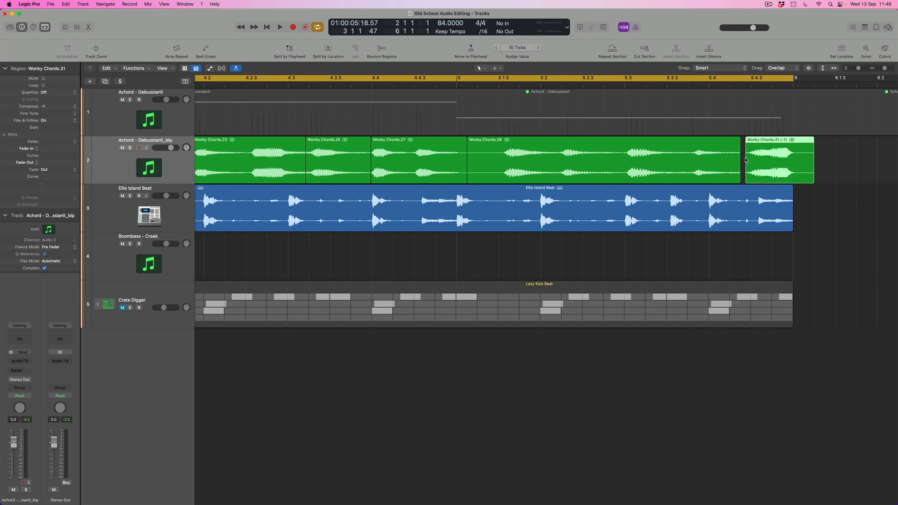
Apply Trim Region End to Next Region to Wonky Chords.29 to close the gap before the last chord region.
{"action": "left_click", "coordinate": [728, 166]}
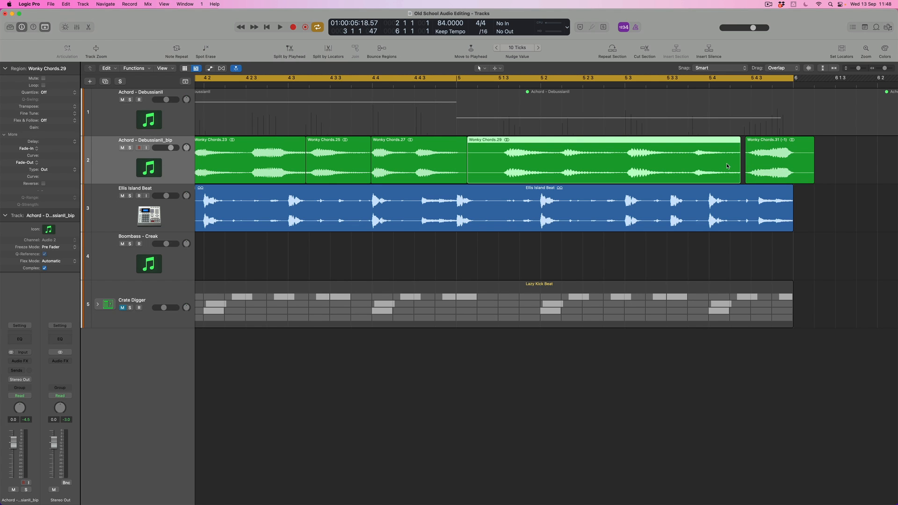
{"action": "right_click", "coordinate": [729, 166]}
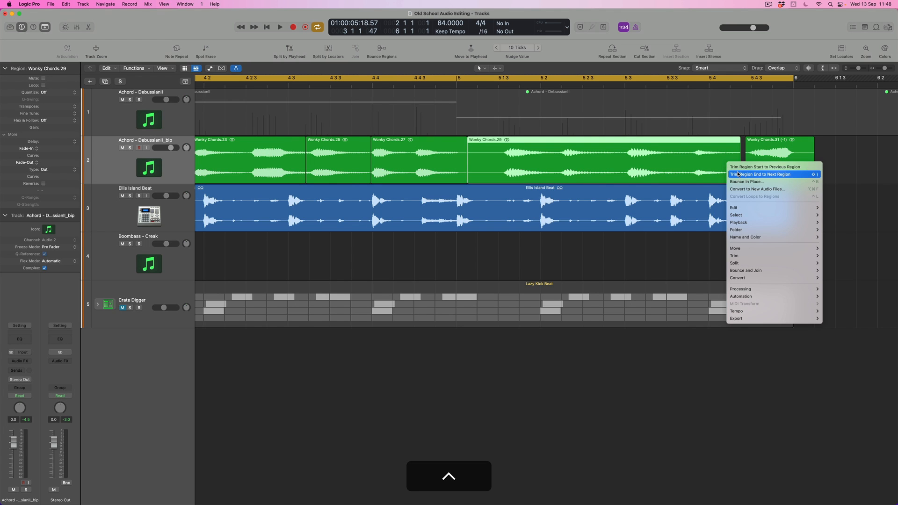
{"action": "left_click", "coordinate": [739, 175]}
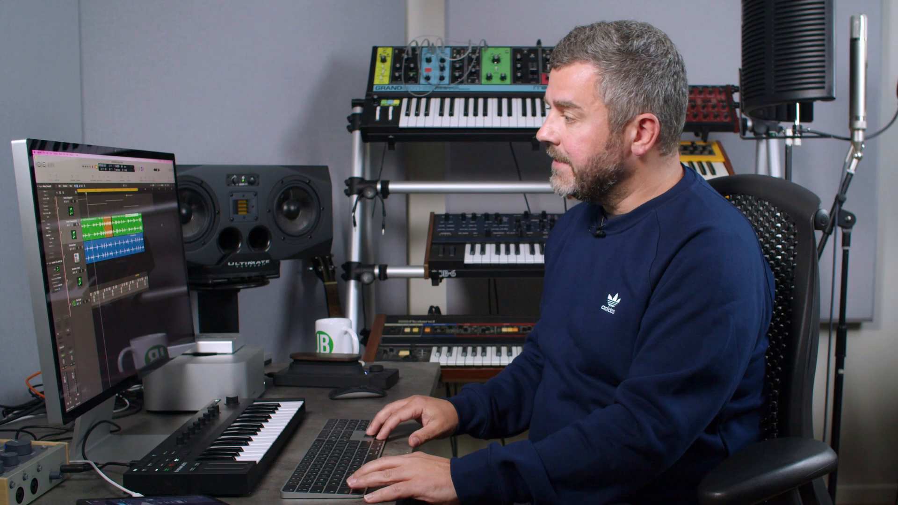
Set an equal power crossfade (EqP) with a fade-out of 5 on all green chord regions except Wonky Chords.22.
{"action": "key", "text": "super+Left"}
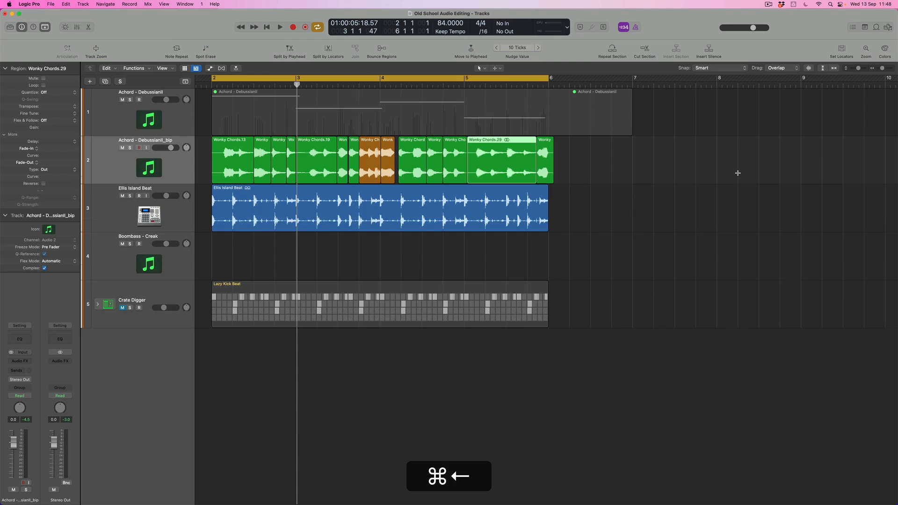
{"action": "key", "text": "super+Up"}
{"action": "left_click_drag", "start_coordinate": [608, 164], "coordinate": [400, 156]}
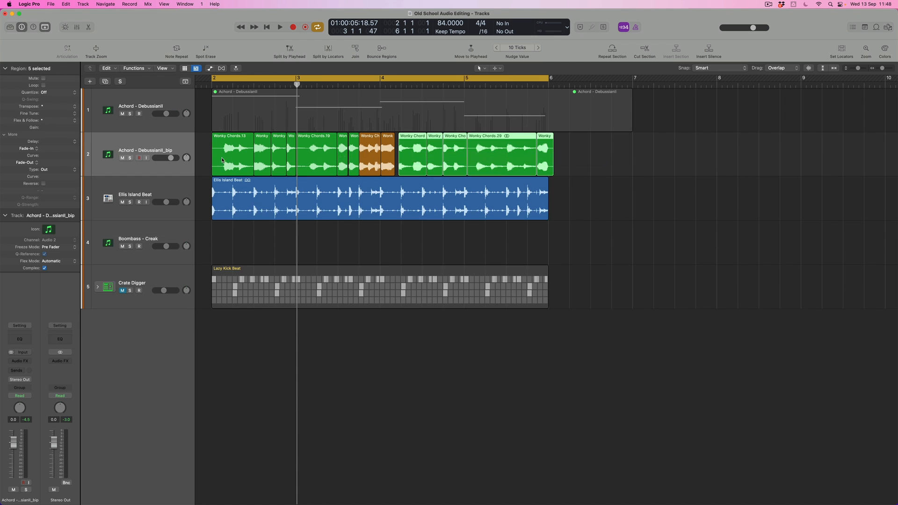
{"action": "key", "text": "shift"}
{"action": "left_click_drag", "start_coordinate": [206, 155], "coordinate": [347, 163]}
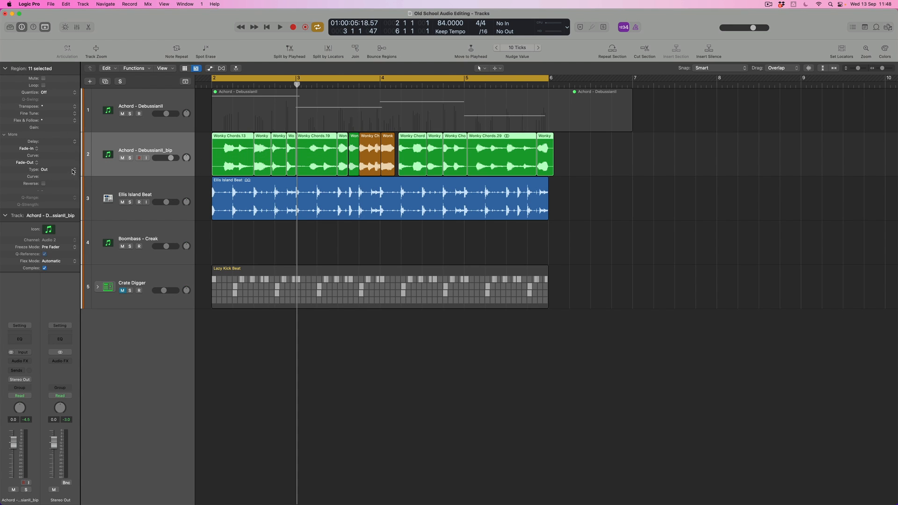
{"action": "left_click", "coordinate": [73, 171]}
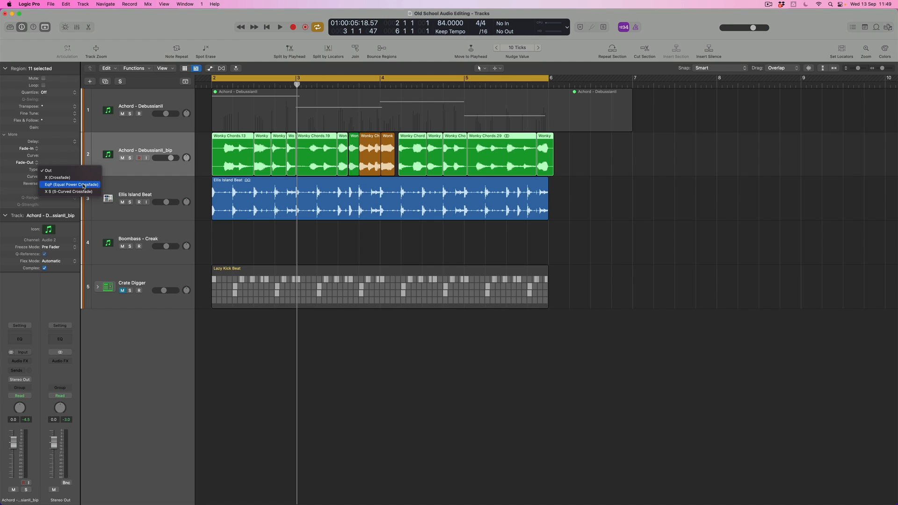
{"action": "left_click", "coordinate": [84, 186]}
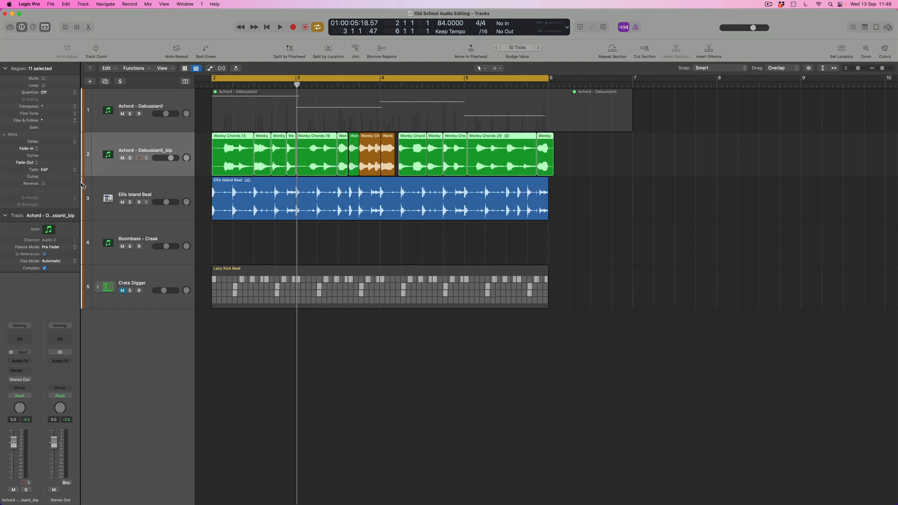
{"action": "double_click", "coordinate": [54, 162]}
{"action": "type", "text": "5"}
{"action": "key", "text": "Return"}
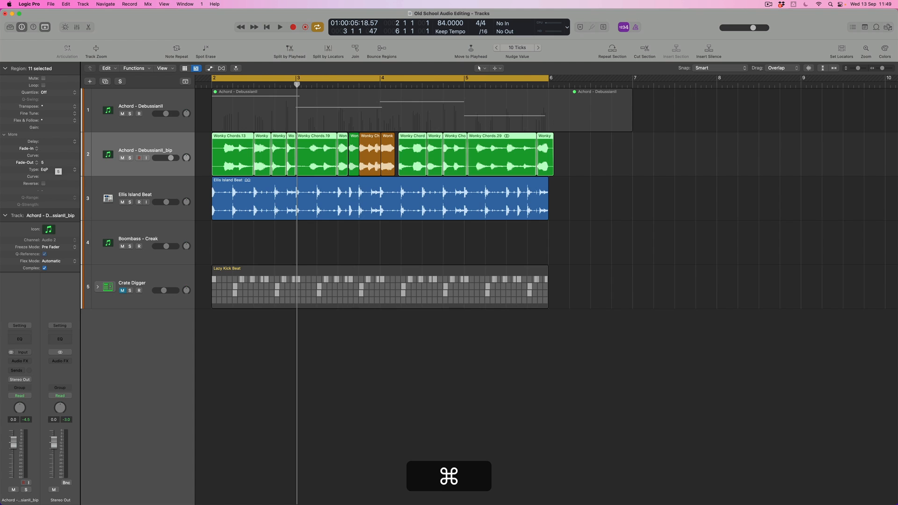
Change the fade-out type of Wonky Chords.21 to Out, since a gap follows it.
{"action": "key", "text": "super+Right"}
{"action": "key", "text": "super+Right"}
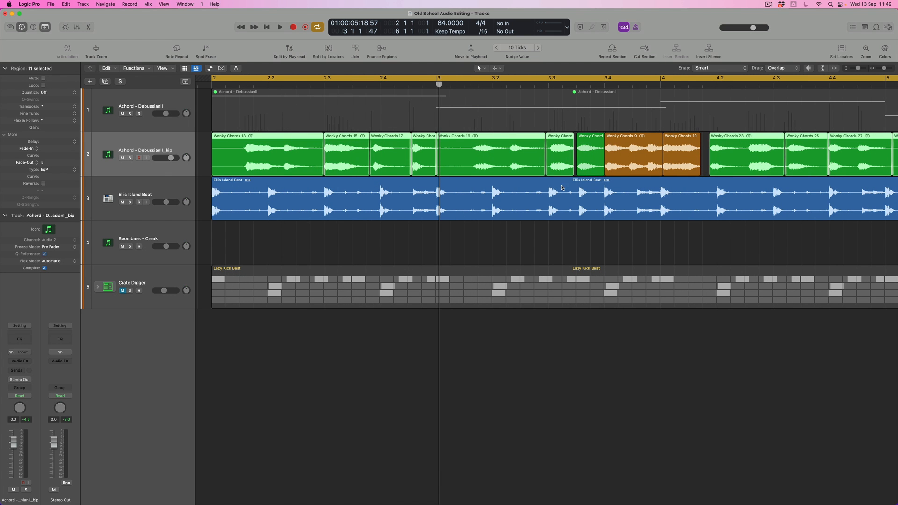
{"action": "left_click", "coordinate": [568, 162]}
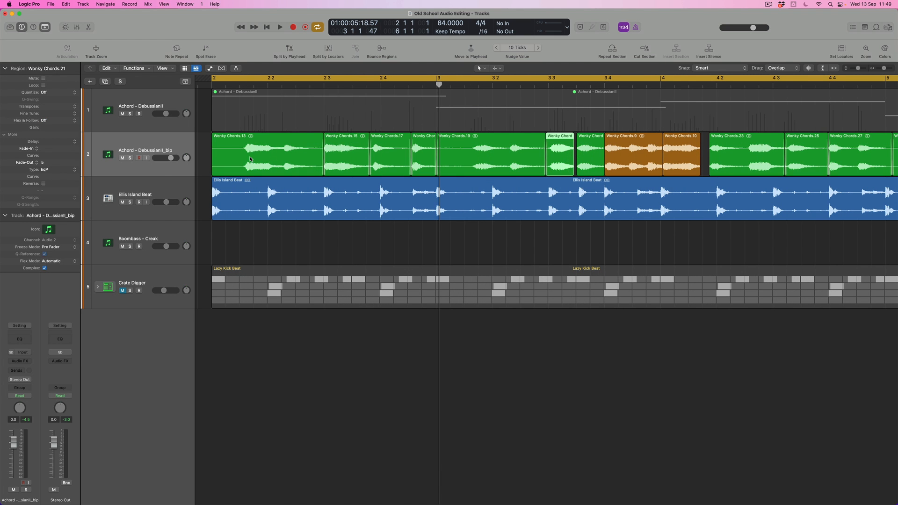
{"action": "left_click", "coordinate": [75, 170]}
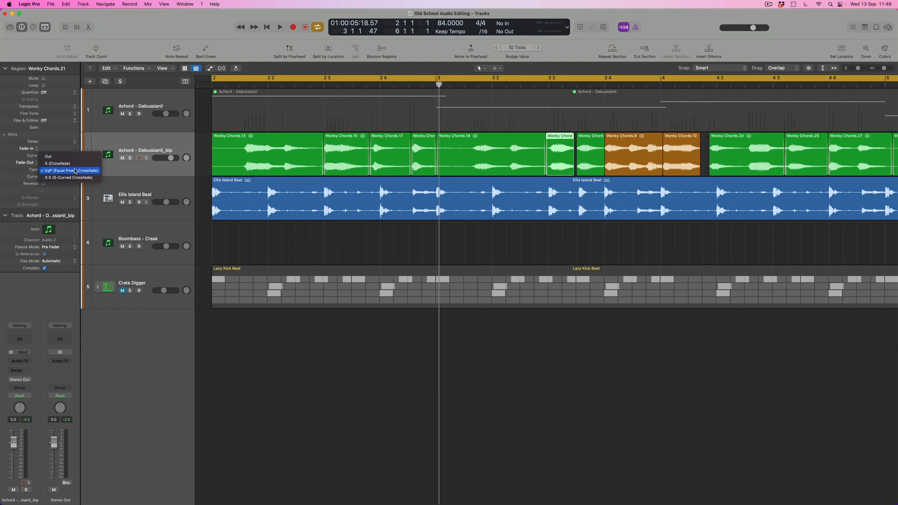
{"action": "left_click", "coordinate": [74, 159]}
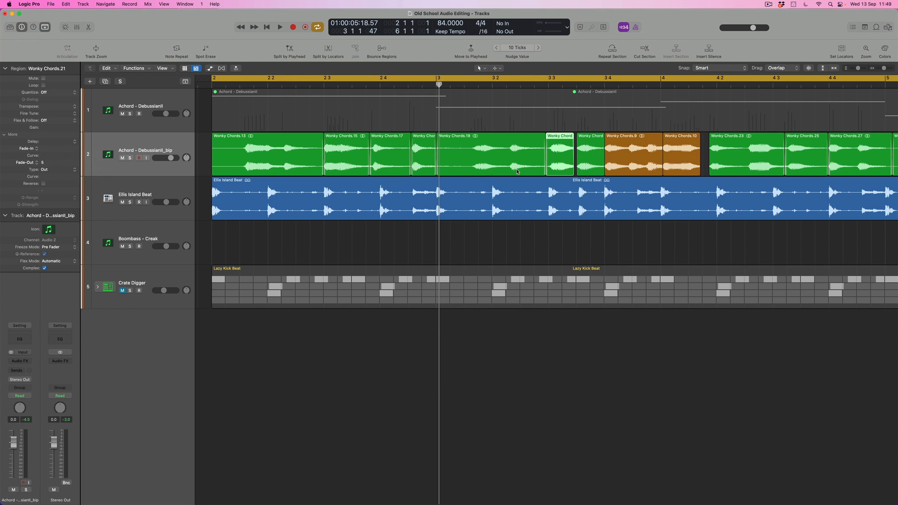
Set an equal power crossfade (EqP) with a fade-out of 5 on Wonky Chords.22, Wonky Chords.9 and Wonky Chords.10.
{"action": "key", "text": "super+Right"}
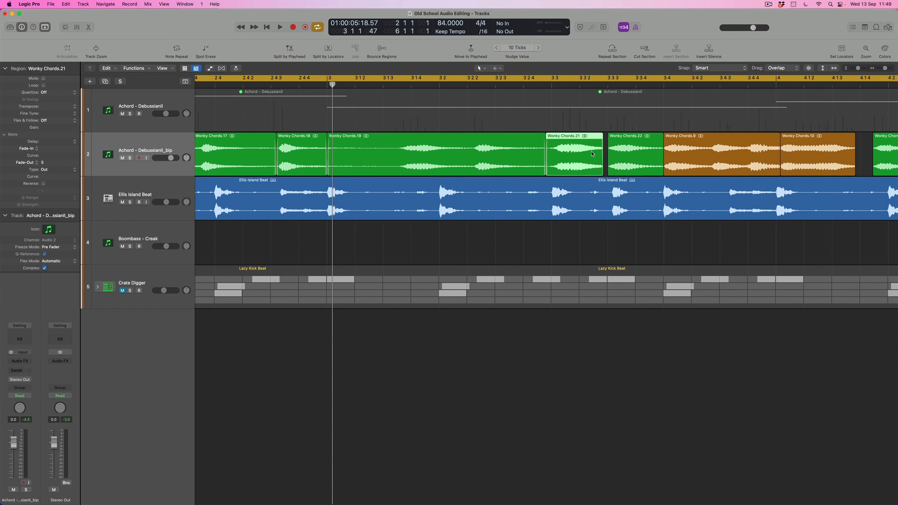
{"action": "left_click", "coordinate": [609, 159]}
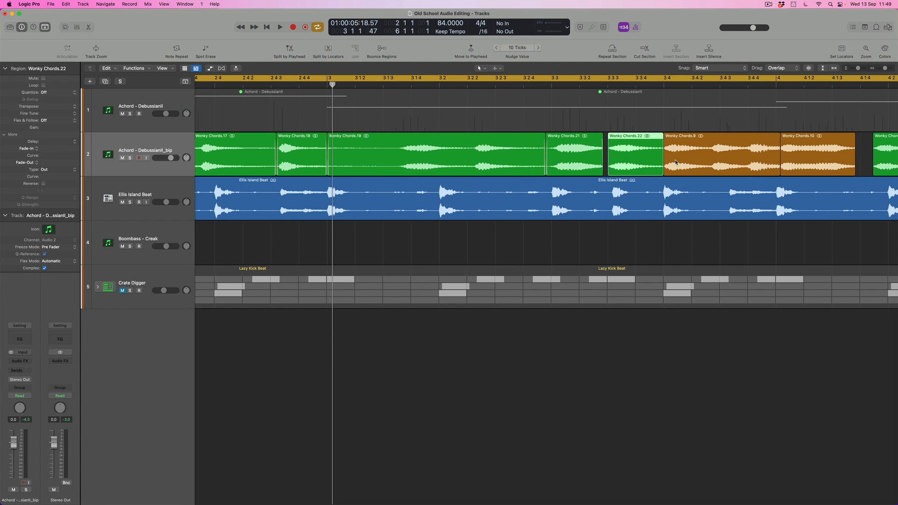
{"action": "left_click", "coordinate": [697, 165], "text": "shift"}
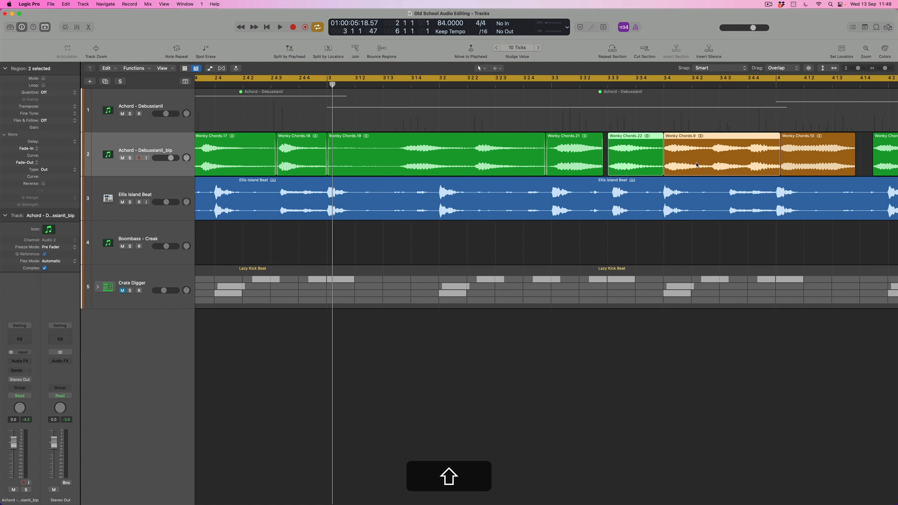
{"action": "left_click", "coordinate": [802, 159], "text": "shift"}
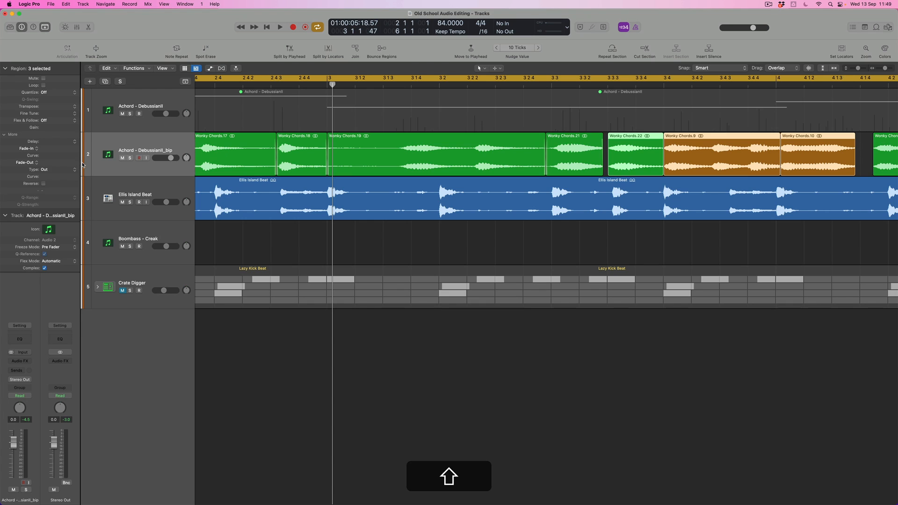
{"action": "left_click", "coordinate": [57, 170]}
{"action": "left_click", "coordinate": [51, 165]}
{"action": "double_click", "coordinate": [51, 164]}
{"action": "type", "text": "5"}
{"action": "key", "text": "Return"}
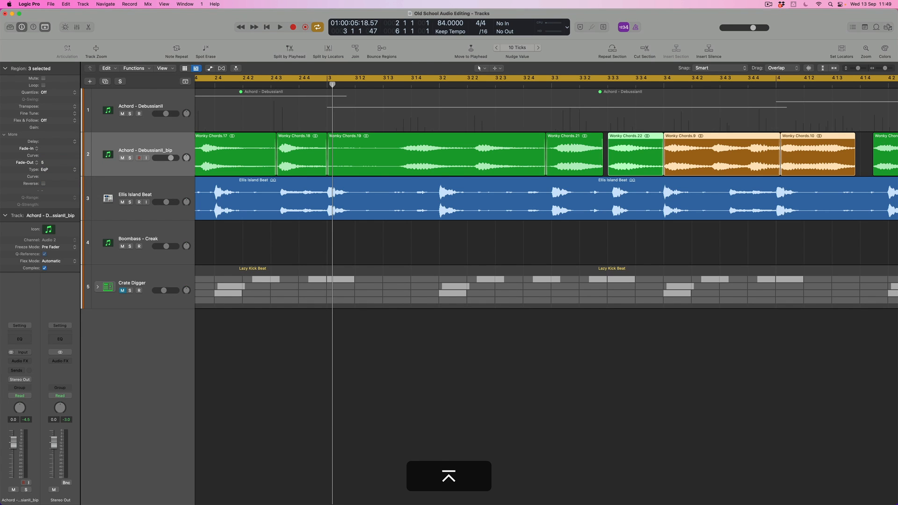
Give Wonky Chords.22 alone a fade-in of 5.
{"action": "left_click", "coordinate": [627, 206]}
{"action": "left_click", "coordinate": [633, 161]}
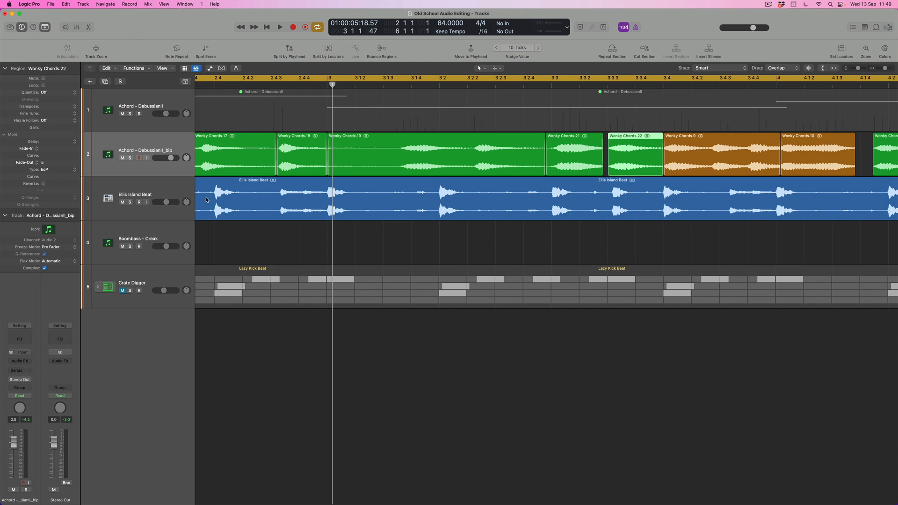
{"action": "double_click", "coordinate": [54, 149]}
{"action": "type", "text": "5"}
{"action": "key", "text": "Return"}
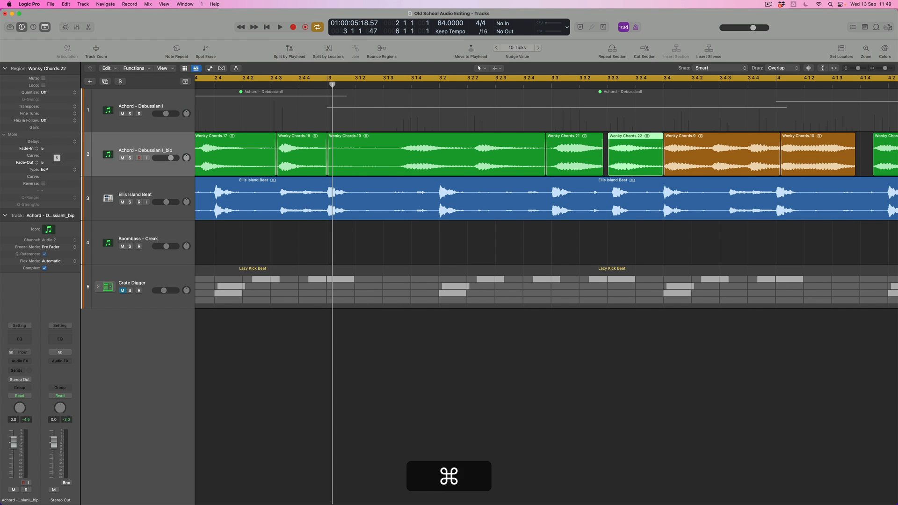
Change the fade-out type of Wonky Chords.10 to Out.
{"action": "key", "text": "super+Left"}
{"action": "left_click", "coordinate": [780, 167]}
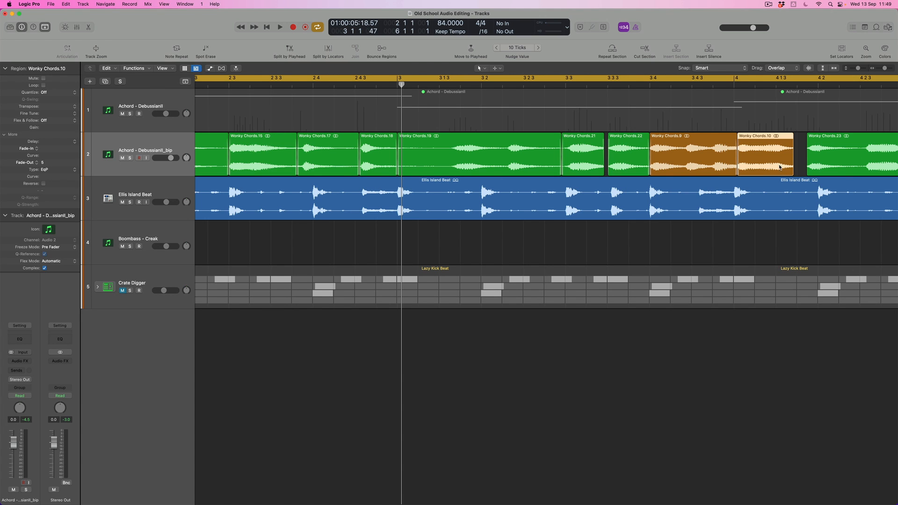
{"action": "left_click", "coordinate": [75, 171]}
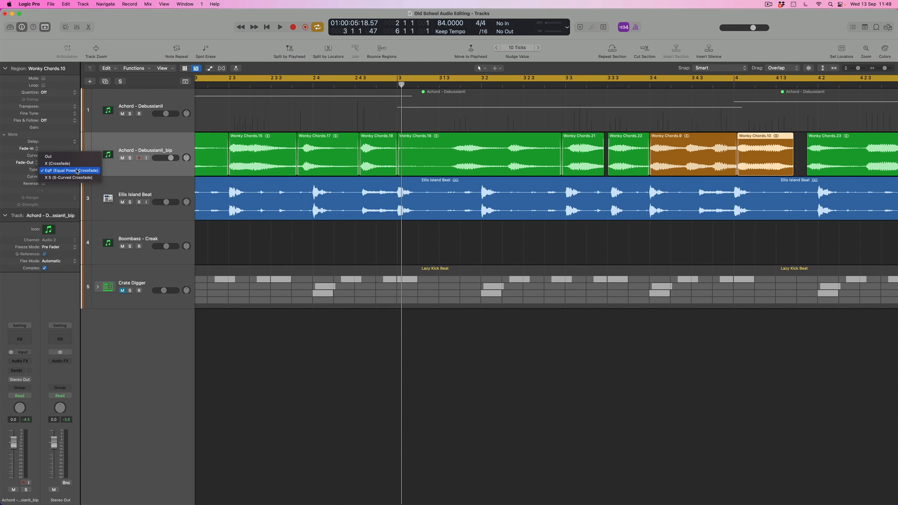
{"action": "left_click", "coordinate": [61, 155]}
Give Wonky Chords.23 a fade-in of 5.
{"action": "scroll", "coordinate": [594, 191], "scroll_direction": "right", "scroll_amount": 5}
{"action": "scroll", "coordinate": [594, 191], "scroll_direction": "right", "scroll_amount": 3}
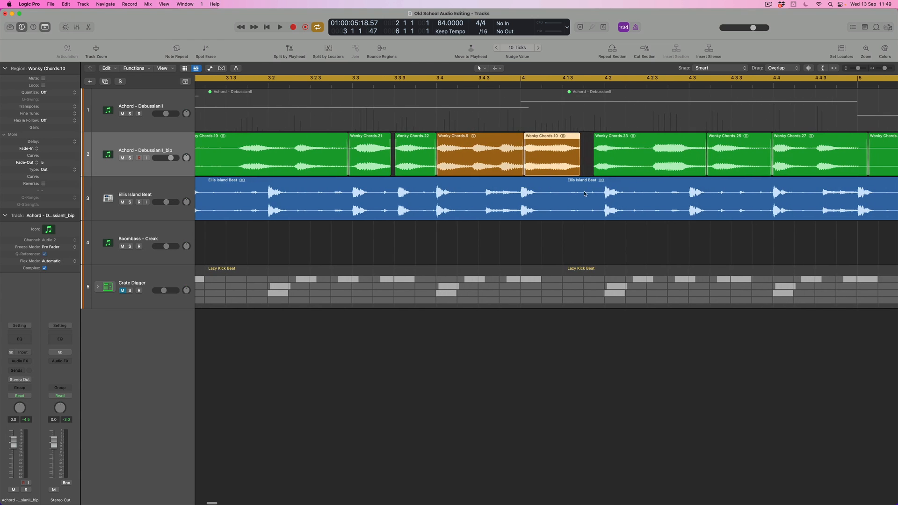
{"action": "left_click", "coordinate": [630, 165]}
{"action": "double_click", "coordinate": [58, 148]}
{"action": "type", "text": "5"}
{"action": "key", "text": "Return"}
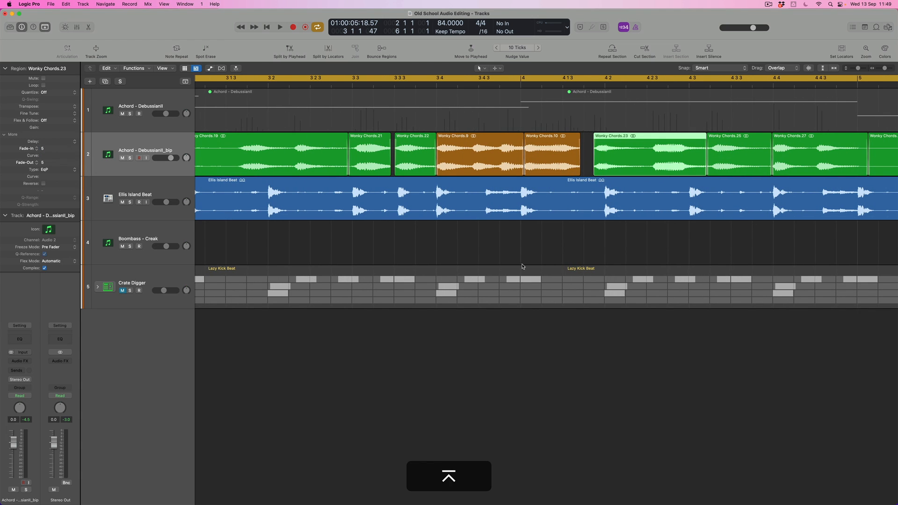
Select every region on the bounced chord track and recolour them all orange.
{"action": "scroll", "coordinate": [523, 266], "scroll_direction": "right", "scroll_amount": 10}
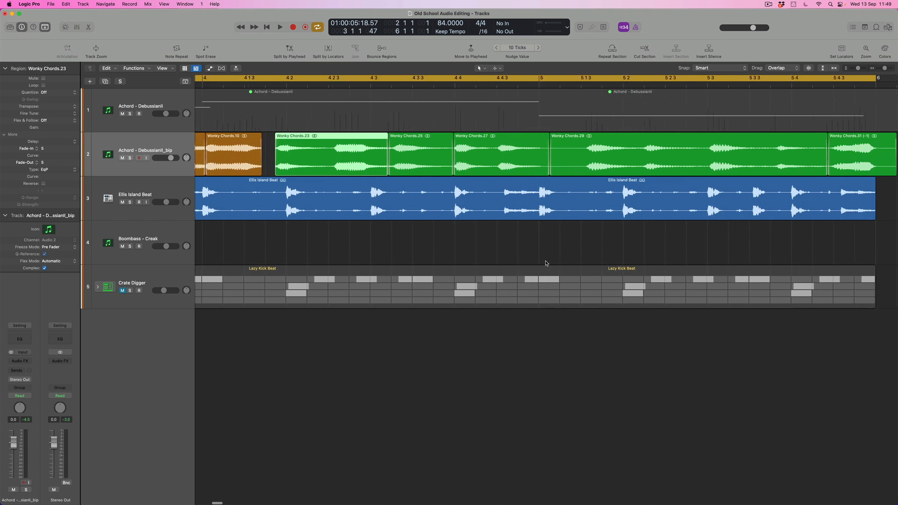
{"action": "key", "text": "super+Left"}
{"action": "key", "text": "super+Up"}
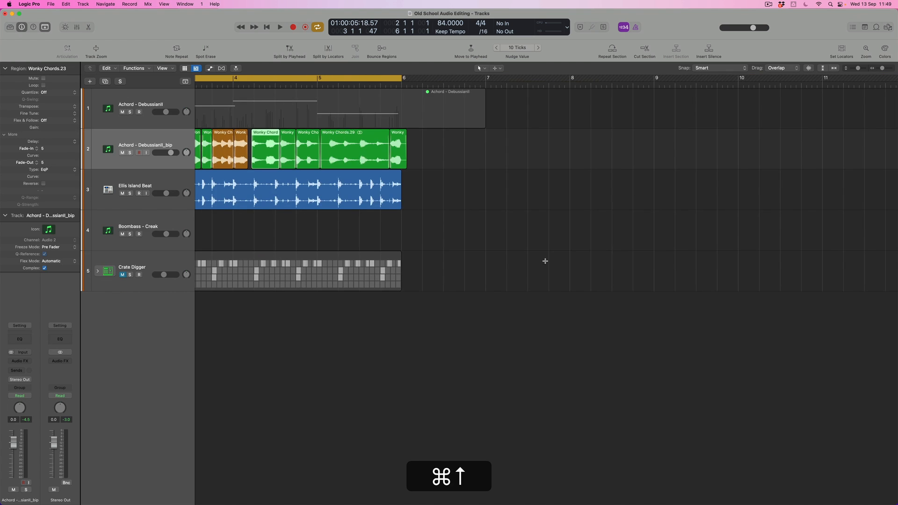
{"action": "key", "text": "super+0"}
{"action": "key", "text": "0"}
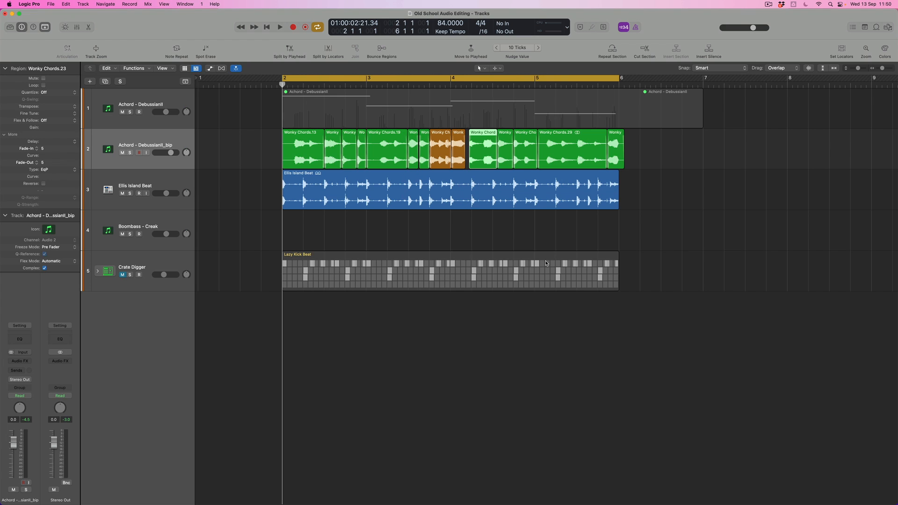
{"action": "left_click_drag", "start_coordinate": [651, 160], "coordinate": [326, 149]}
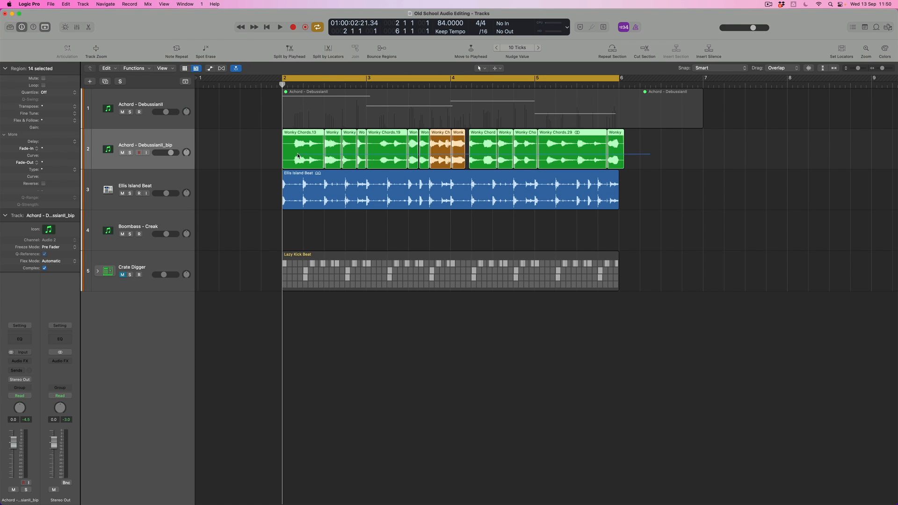
{"action": "key", "text": "alt+c"}
{"action": "left_click", "coordinate": [488, 158]}
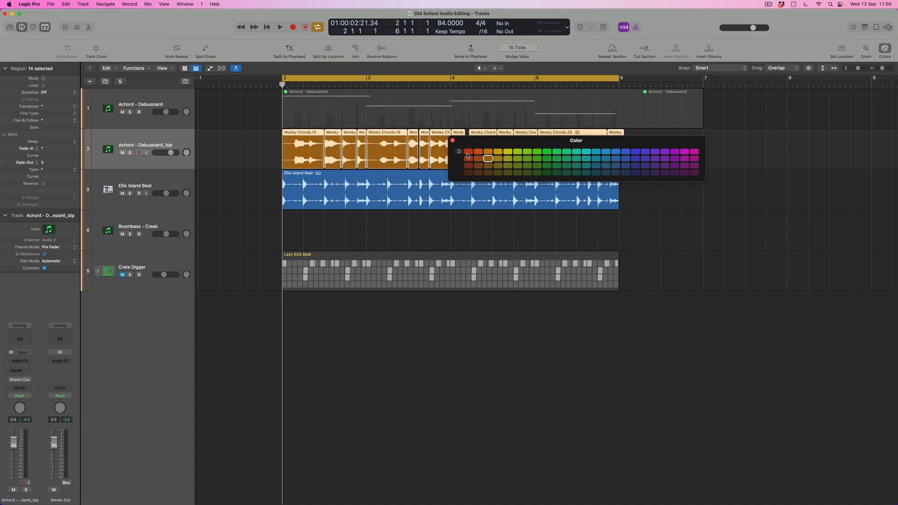
{"action": "left_click", "coordinate": [453, 141]}
Play the edited chords with the beat from bar 2 to check the fades, and stop playback.
{"action": "key", "text": "space"}
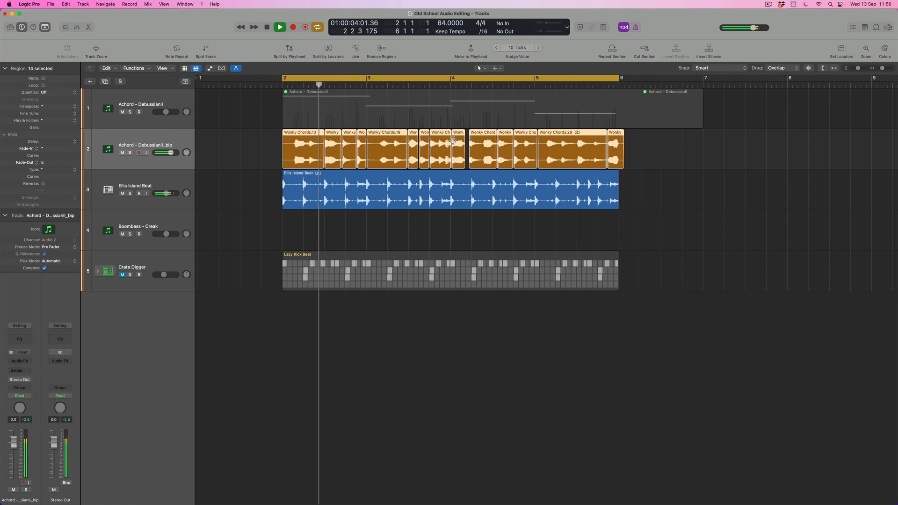
{"action": "key", "text": "super+Right"}
{"action": "key", "text": "super+Right"}
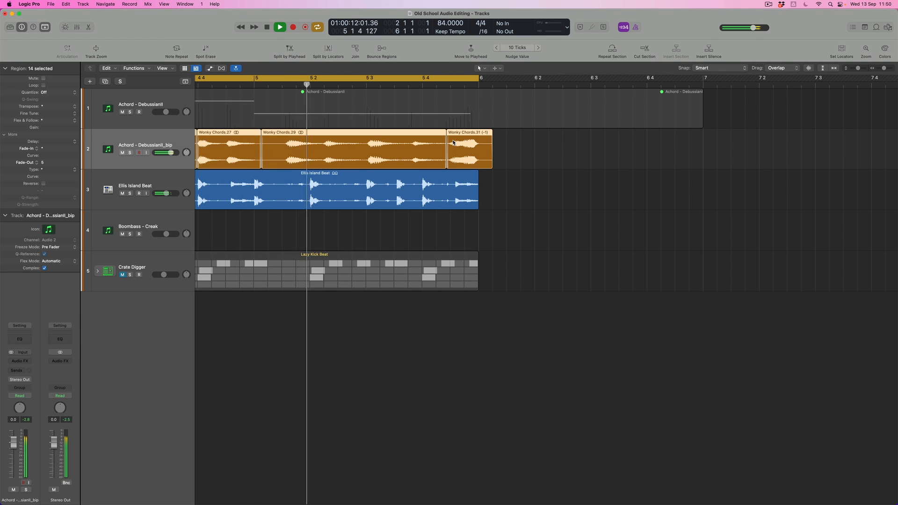
{"action": "key", "text": "0"}
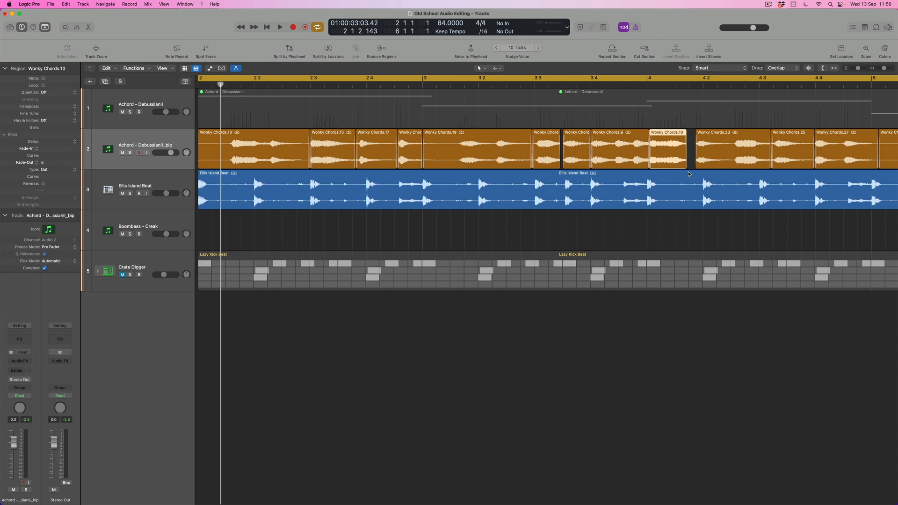
Split Wonky Chords.10 at about position 4 1 3 with the Scissors Tool.
{"action": "key", "text": "super+Right"}
{"action": "key", "text": "super+Right"}
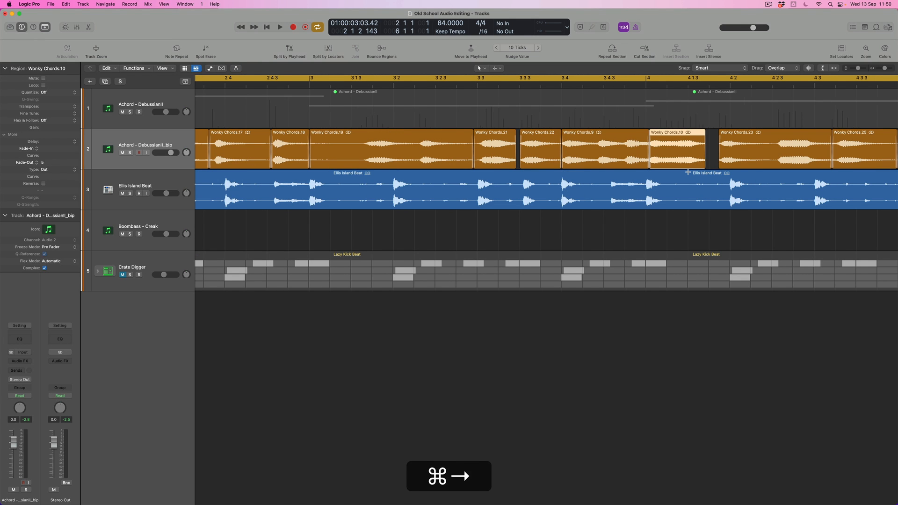
{"action": "scroll", "coordinate": [726, 149], "scroll_direction": "right", "scroll_amount": 5}
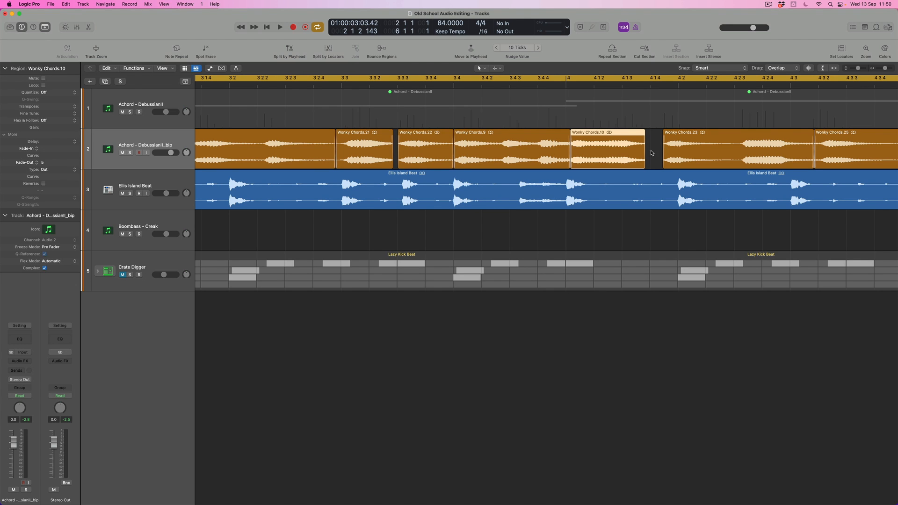
{"action": "key", "text": "t"}
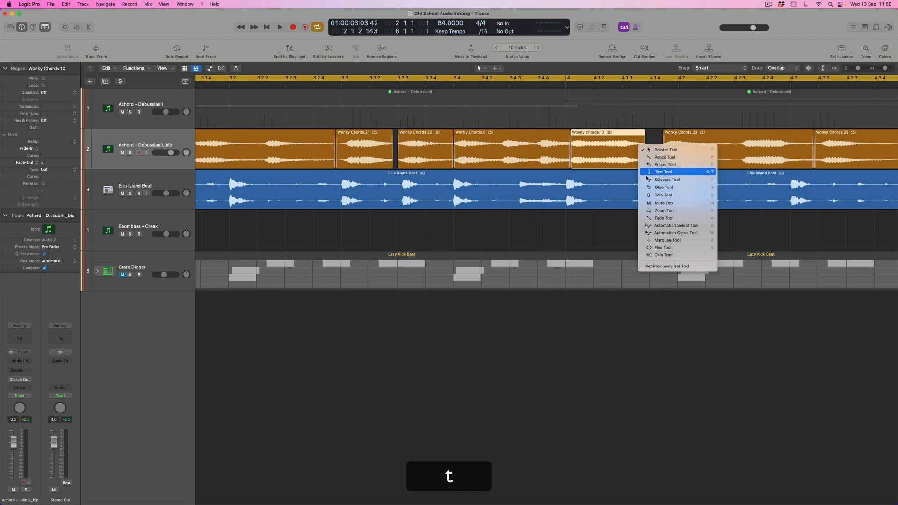
{"action": "left_click", "coordinate": [665, 185]}
{"action": "left_click_drag", "start_coordinate": [631, 148], "coordinate": [623, 148]}
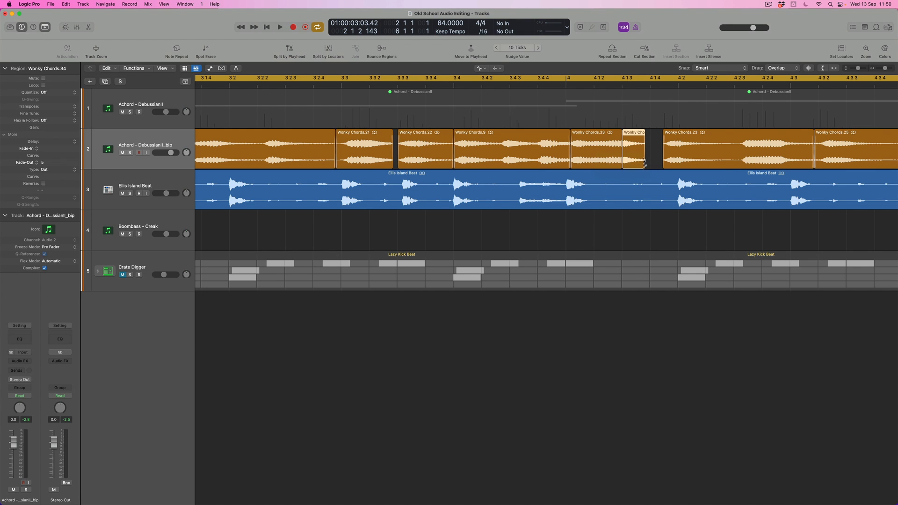
Extend the end of the split-off piece with the Pointer Tool up to the start of Wonky Chords.23, filling the gap.
{"action": "key", "text": "t"}
{"action": "key", "text": "t"}
{"action": "left_click_drag", "start_coordinate": [643, 166], "coordinate": [660, 166]}
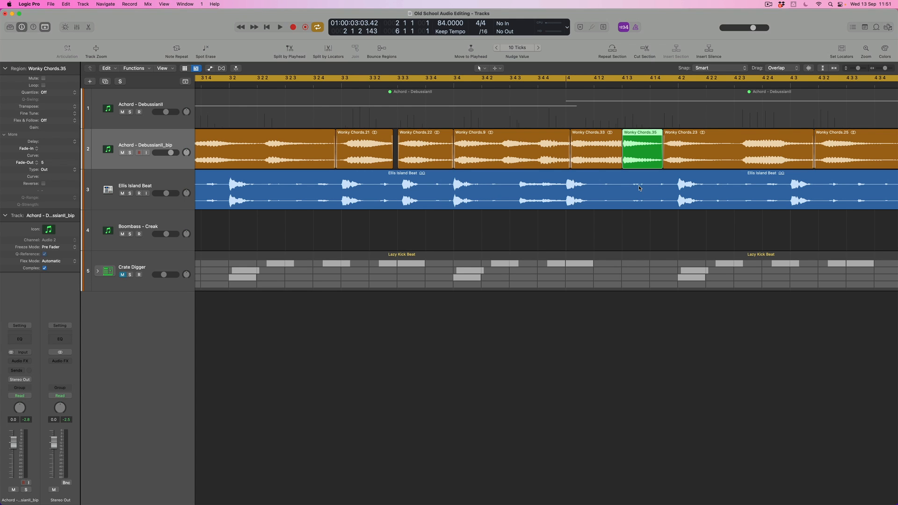
Set the fade type to EqP (Equal Power Crossfade) at both joins of Wonky Chords.35, and play the passage from just before 3 3.
{"action": "left_click", "coordinate": [695, 151], "text": "shift"}
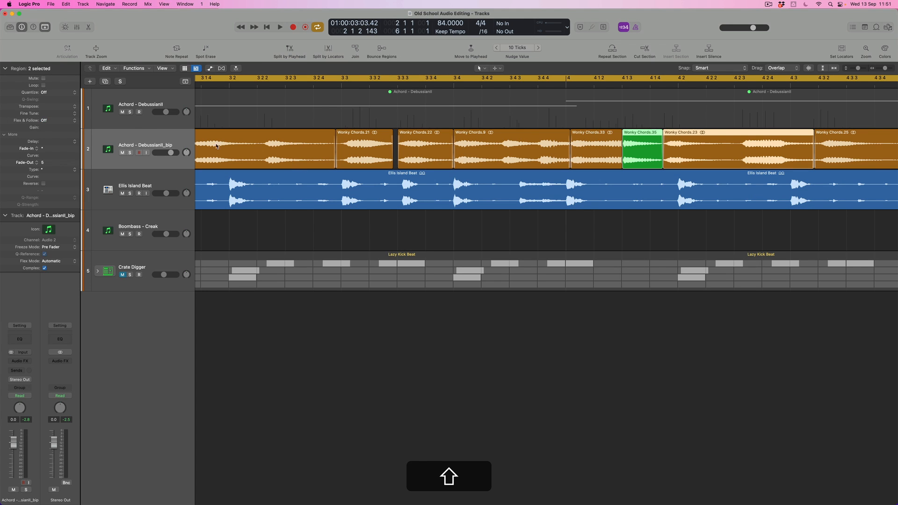
{"action": "left_click", "coordinate": [59, 170]}
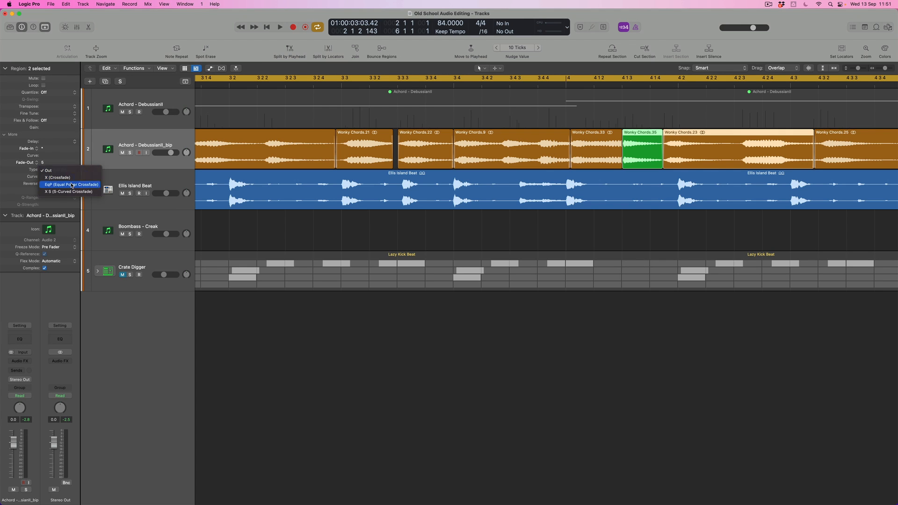
{"action": "left_click", "coordinate": [71, 185]}
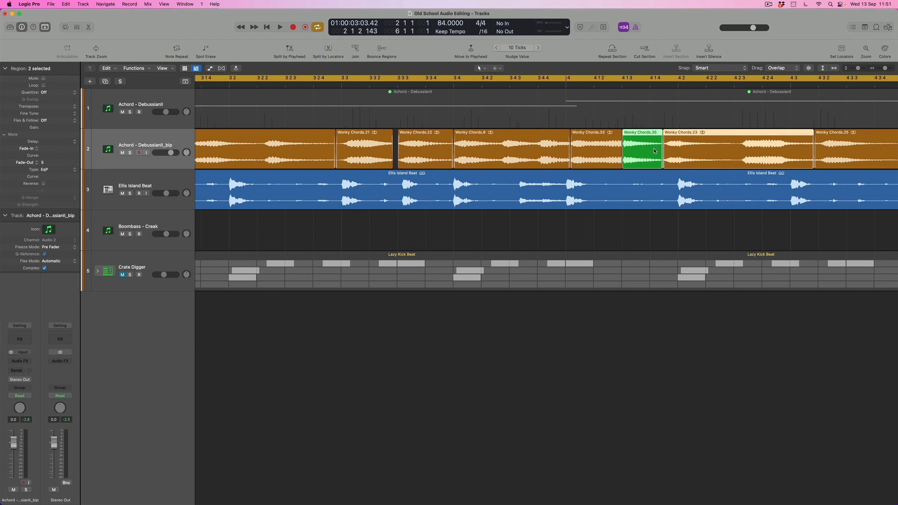
{"action": "left_click", "coordinate": [610, 150]}
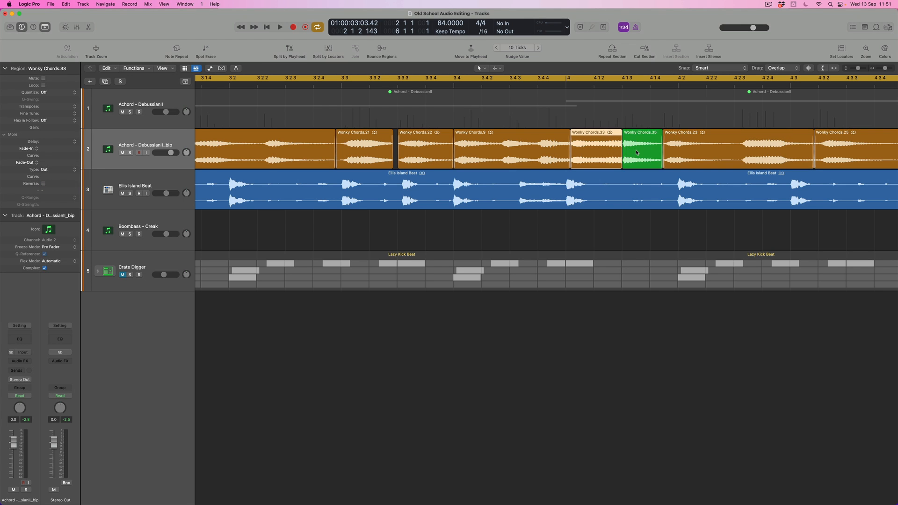
{"action": "left_click", "coordinate": [75, 171]}
{"action": "left_click", "coordinate": [72, 185]}
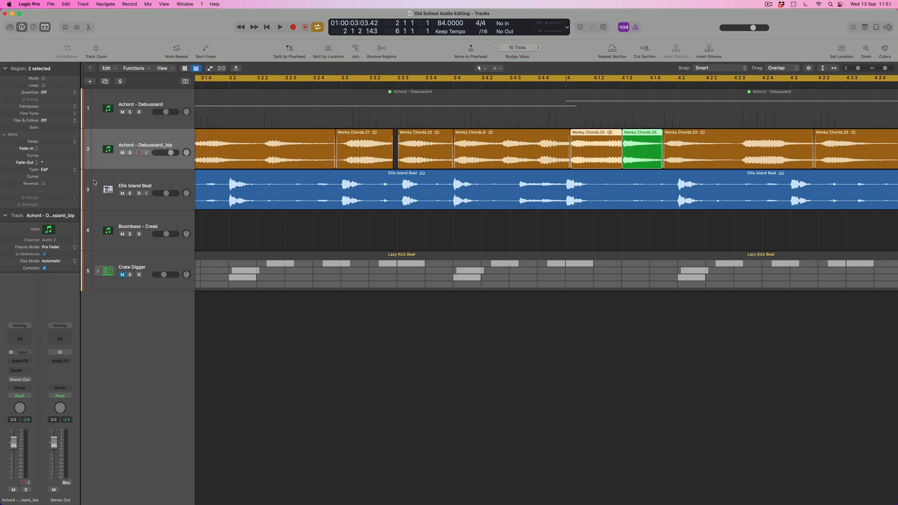
{"action": "double_click", "coordinate": [331, 85]}
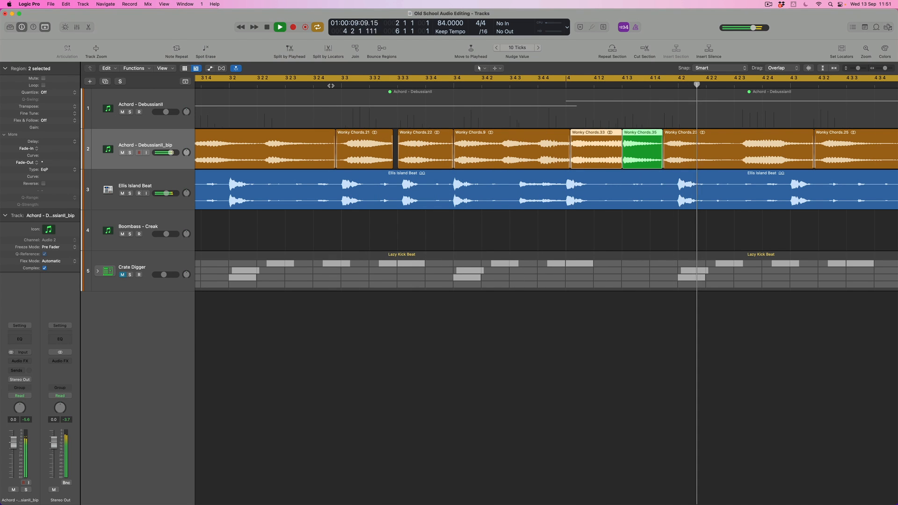
{"action": "key", "text": "0"}
Set Fade-Out to 10 for Wonky Chords.33 and Wonky Chords.35, and play the join before stopping playback.
{"action": "left_click", "coordinate": [547, 175]}
{"action": "left_click", "coordinate": [637, 155]}
{"action": "left_click", "coordinate": [612, 156], "text": "shift"}
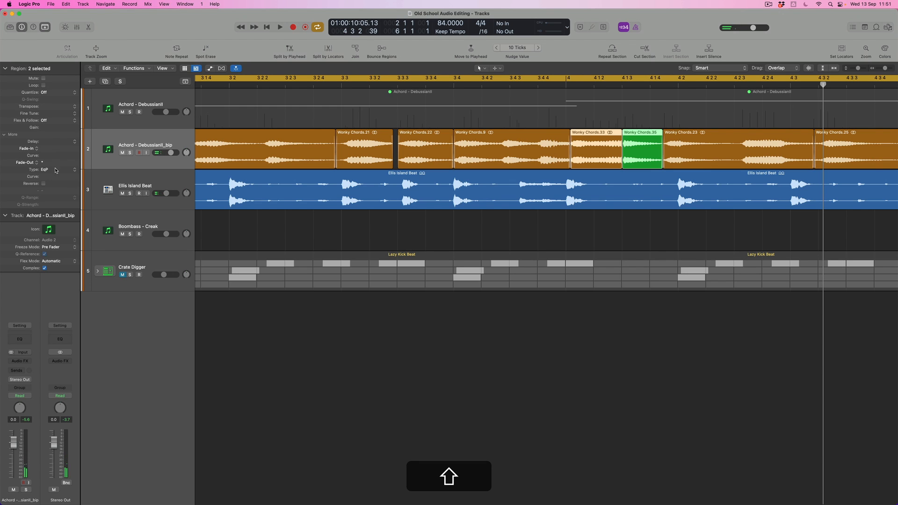
{"action": "type", "text": "10"}
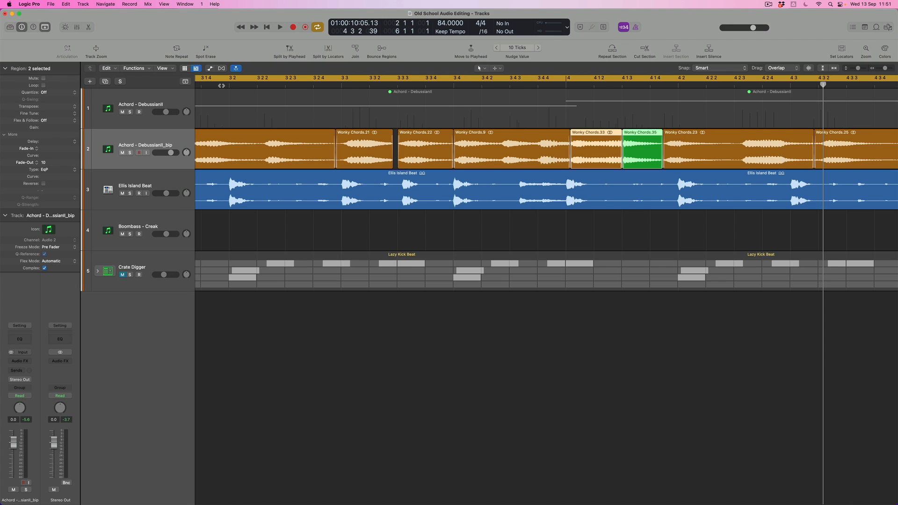
{"action": "key", "text": "space"}
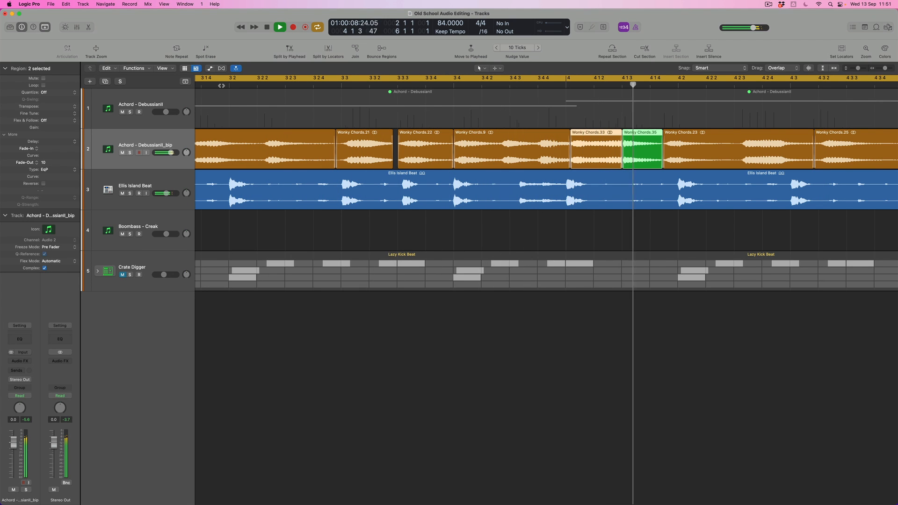
{"action": "key", "text": "0"}
Draw a longer crossfade over the join between Wonky Chords.33 and Wonky Chords.35 with the Fade Tool, and audition it.
{"action": "left_click", "coordinate": [635, 164]}
{"action": "left_click", "coordinate": [614, 154], "text": "shift"}
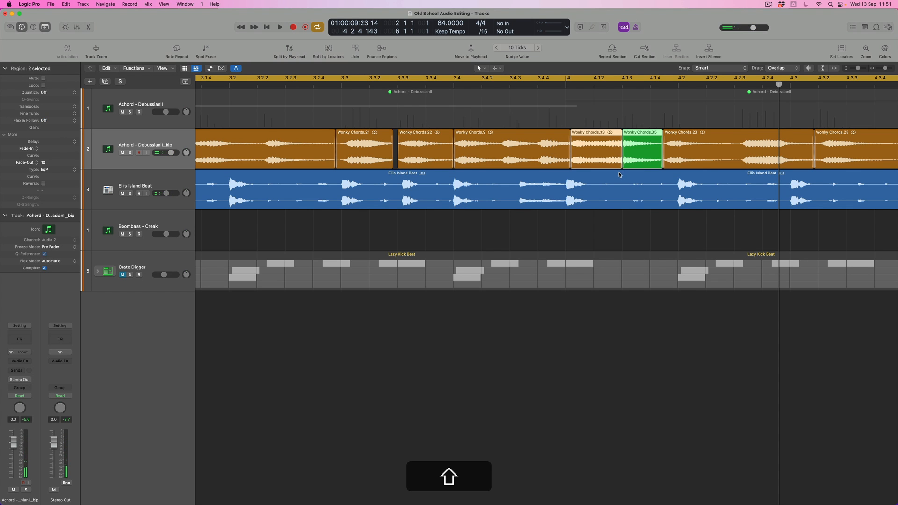
{"action": "key", "text": "shift+t"}
{"action": "left_click", "coordinate": [638, 240]}
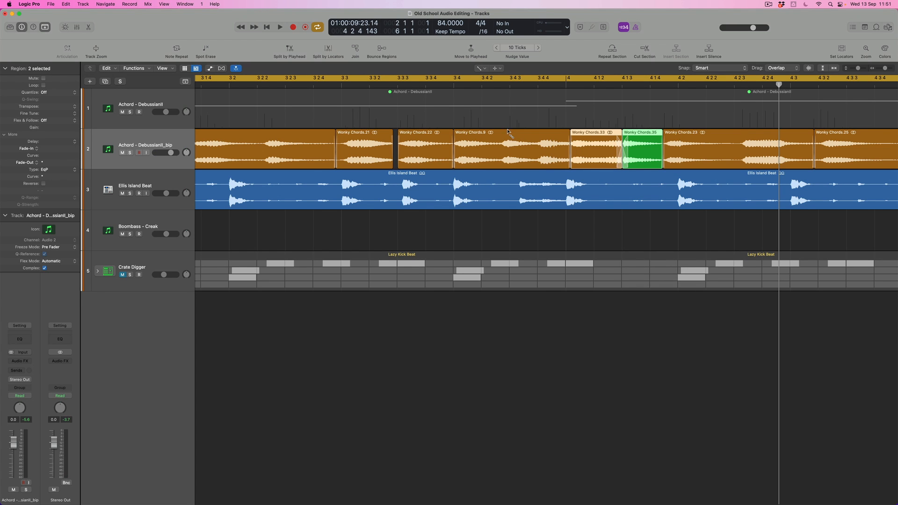
{"action": "double_click", "coordinate": [331, 84]}
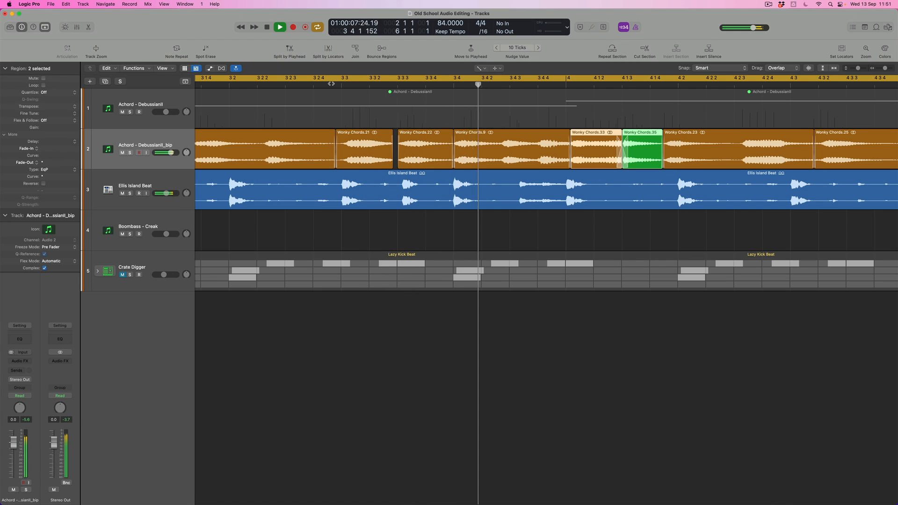
{"action": "key", "text": "0"}
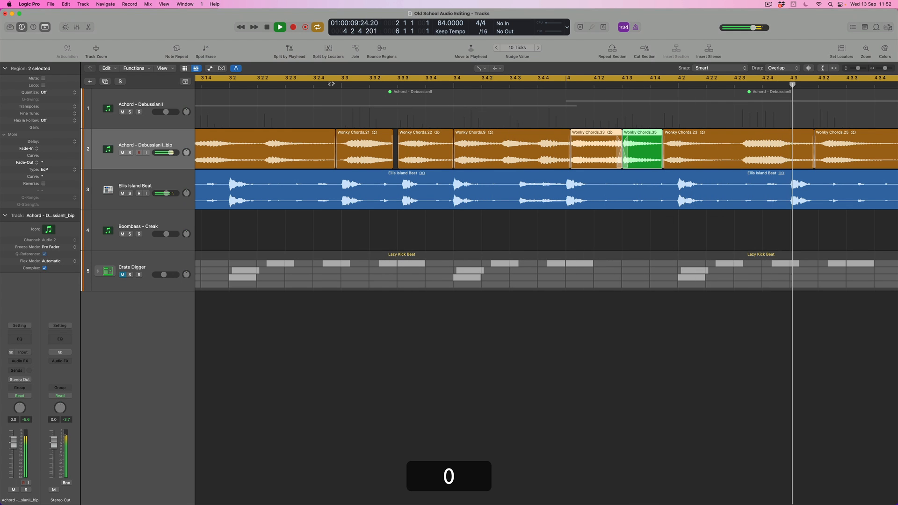
Time-stretch the end of Wonky Chords.21 with the Pointer Tool to the start of Wonky Chords.22, filling the gap.
{"action": "key", "text": "super+Left"}
{"action": "key", "text": "super+Up"}
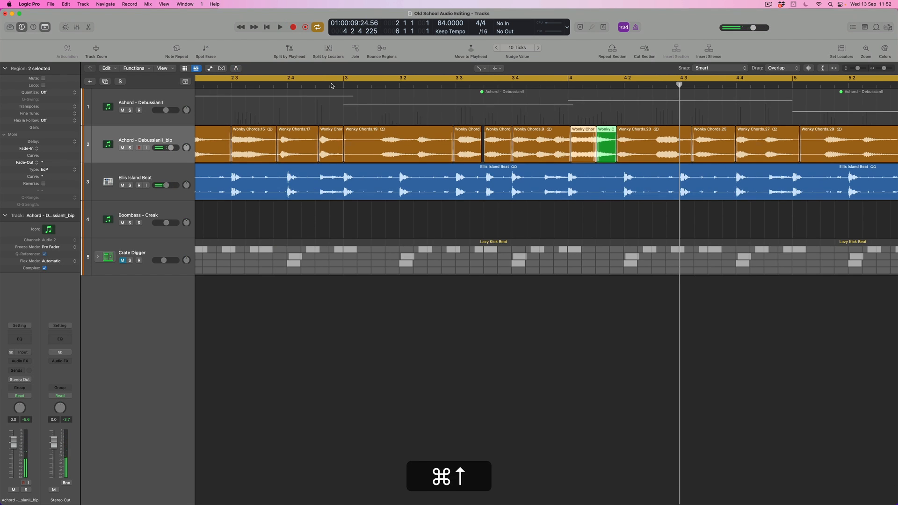
{"action": "key", "text": "t"}
{"action": "left_click", "coordinate": [453, 144]}
{"action": "left_click", "coordinate": [474, 155]}
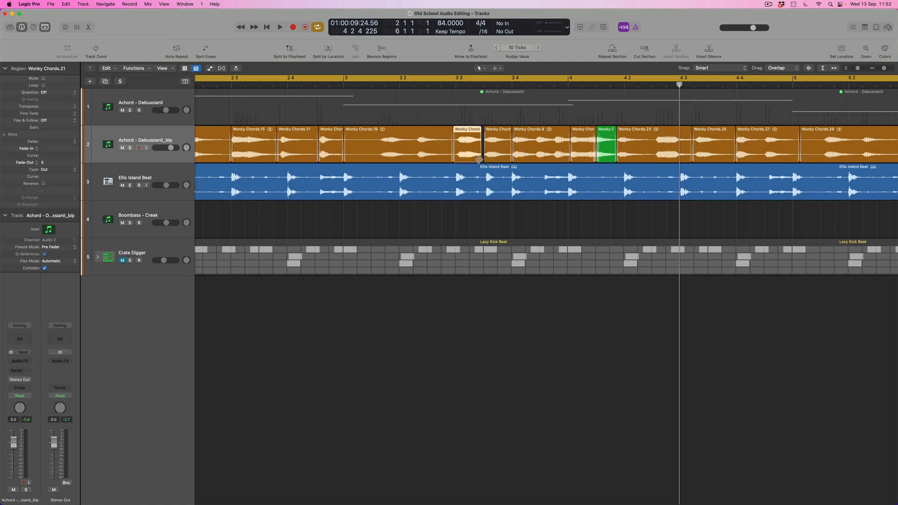
{"action": "key", "text": "alt"}
{"action": "left_click_drag", "start_coordinate": [479, 160], "coordinate": [481, 160]}
{"action": "key", "text": "ctrl"}
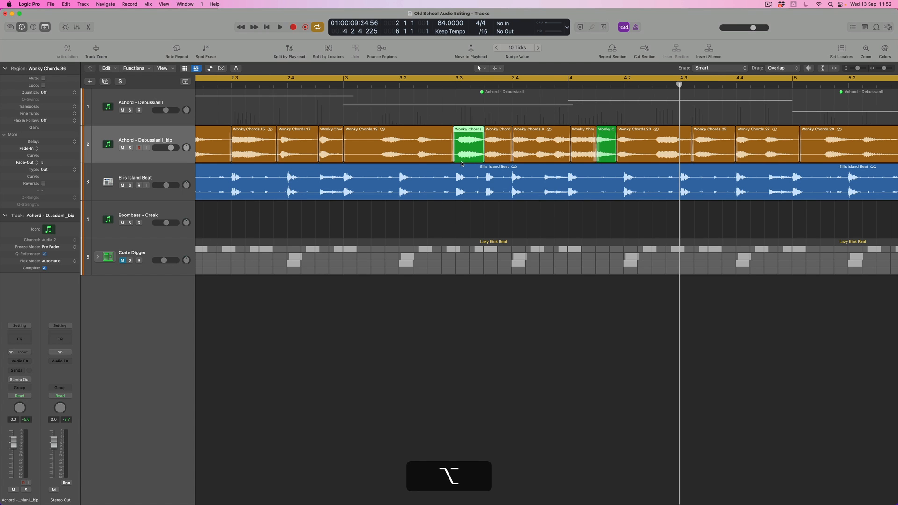
Apply an EqP crossfade with Fade-Out 25 between the stretched region and Wonky Chords.22, and play from about position 2 3.
{"action": "left_click", "coordinate": [476, 150], "text": "shift"}
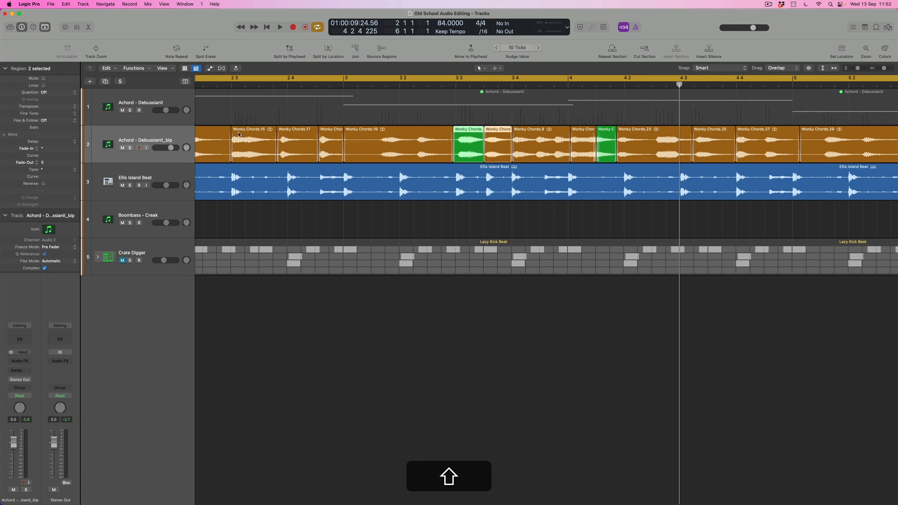
{"action": "left_click", "coordinate": [74, 170]}
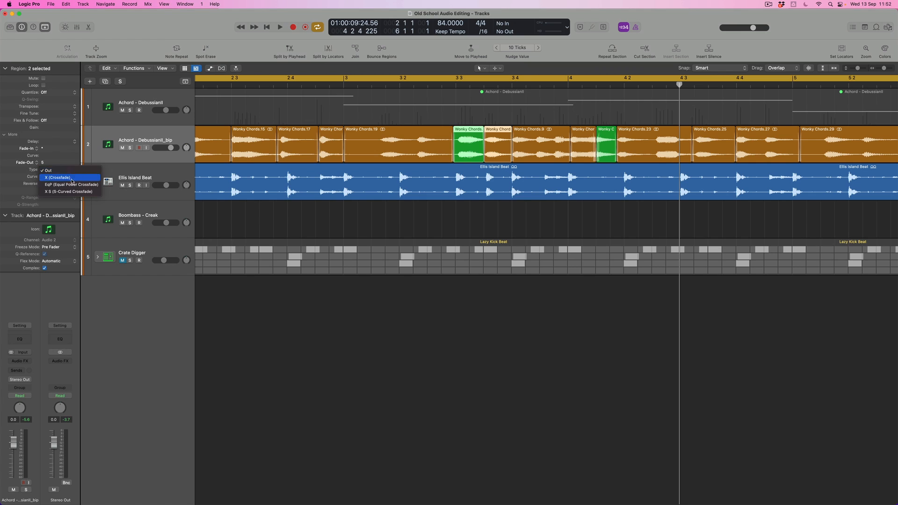
{"action": "left_click", "coordinate": [71, 185]}
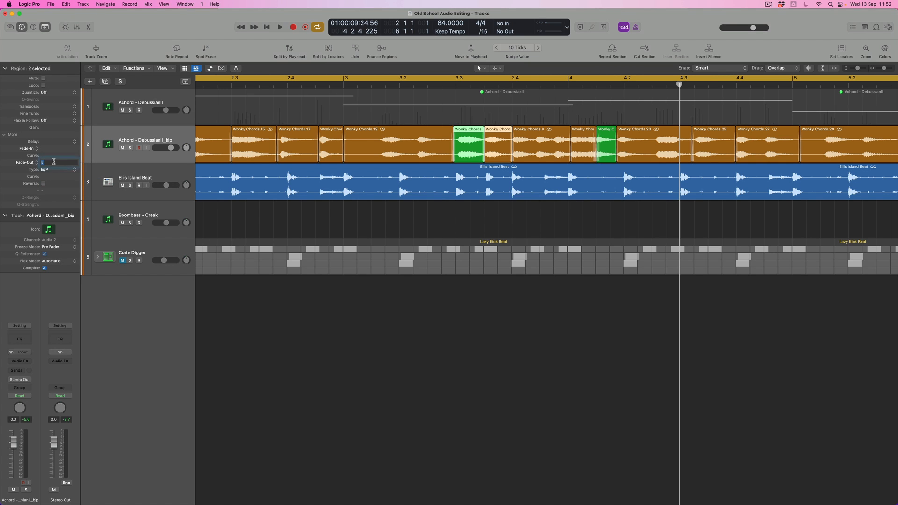
{"action": "type", "text": "25"}
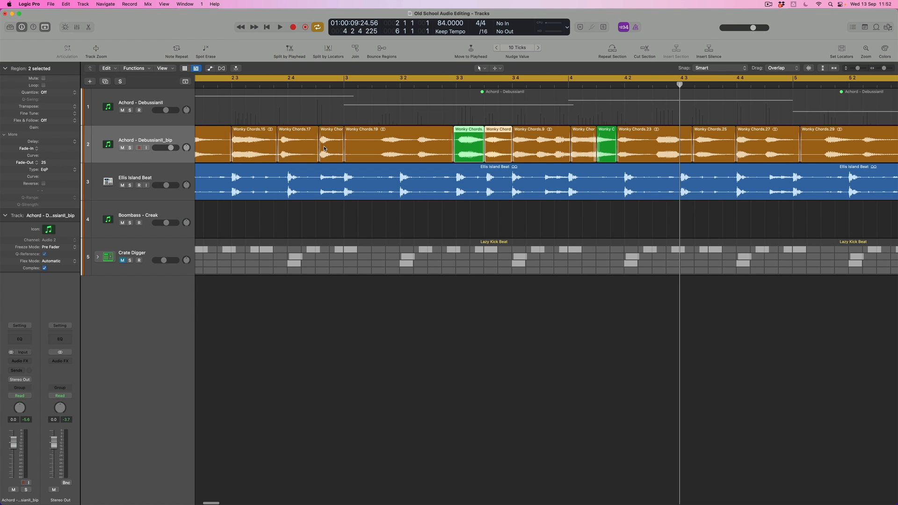
{"action": "double_click", "coordinate": [232, 87]}
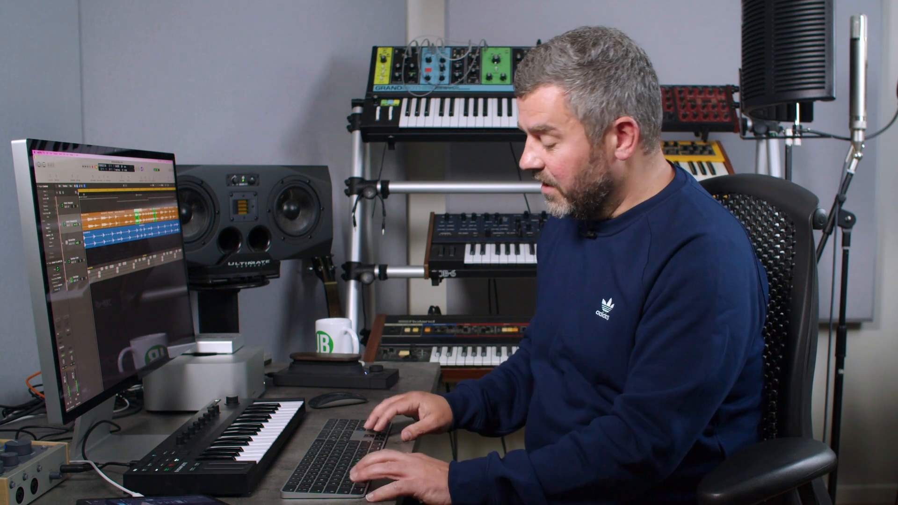
{"action": "key", "text": "super+Left"}
{"action": "key", "text": "super+Left"}
{"action": "key", "text": "super+Left"}
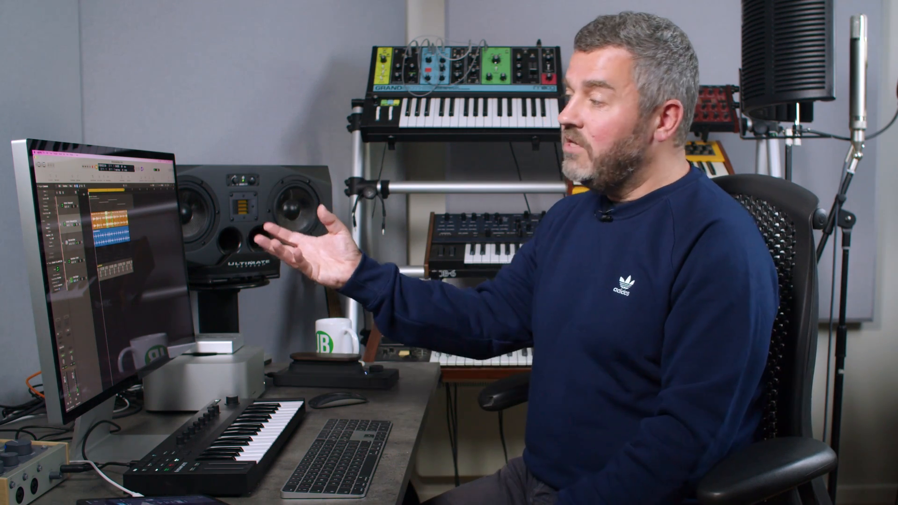